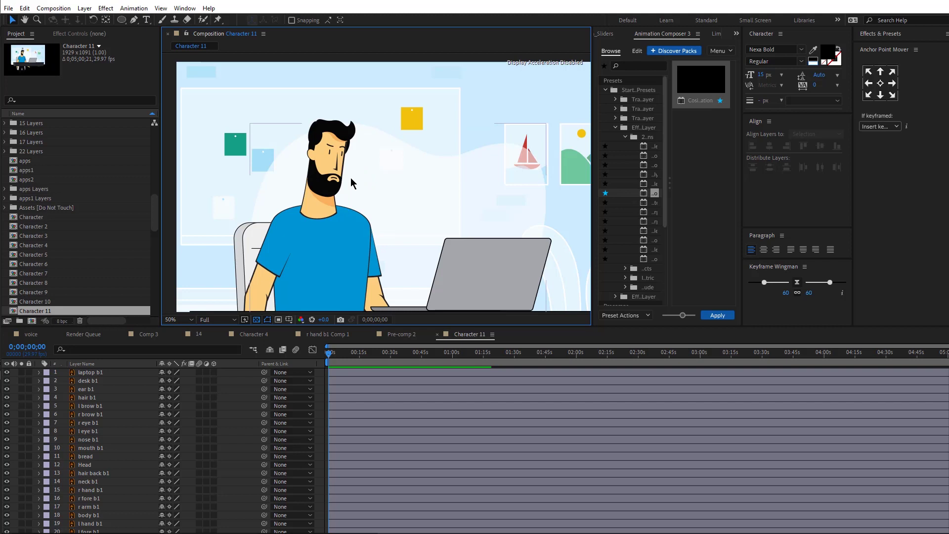
Pre-compose the background layers from chair b1 through bg b1 as BG and lock the resulting layer
click(98, 398)
scroll(99, 401, down, 5)
click(94, 486)
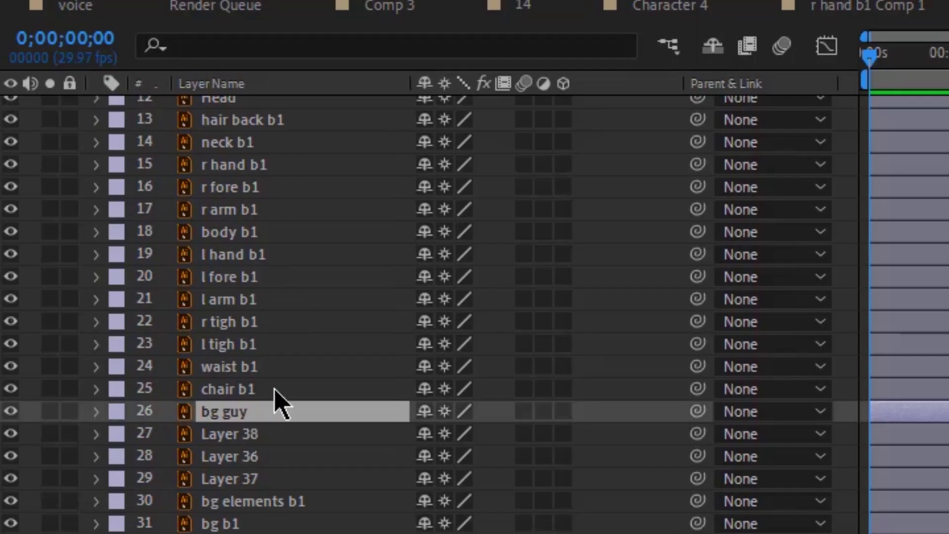
click(105, 477)
shift+click(233, 521)
right_click(298, 454)
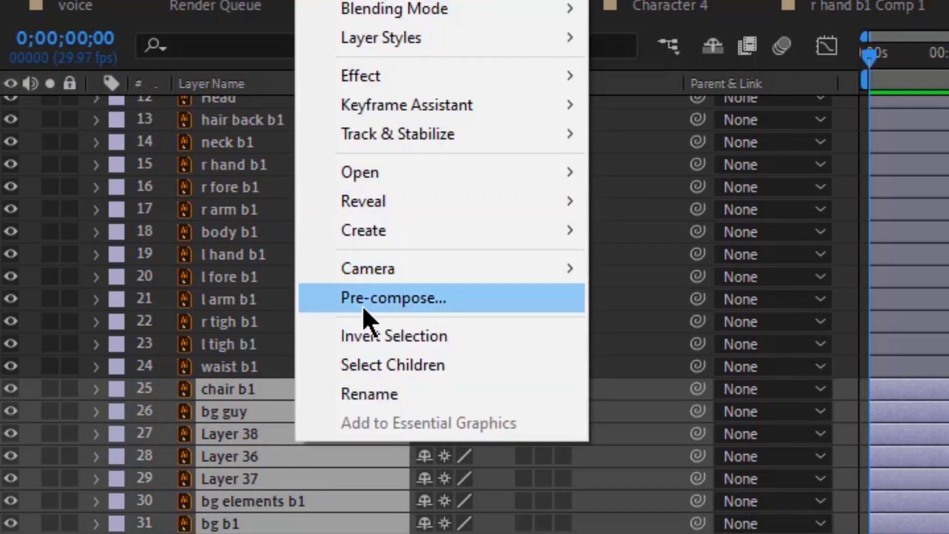
click(365, 309)
key(Return)
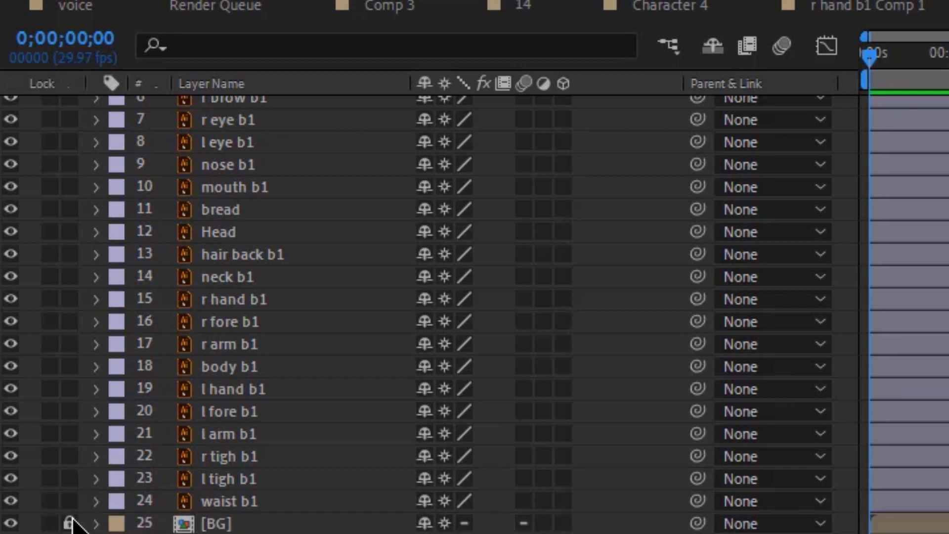
Lock the laptop b1 and desk b1 layers
scroll(239, 230, up, 3)
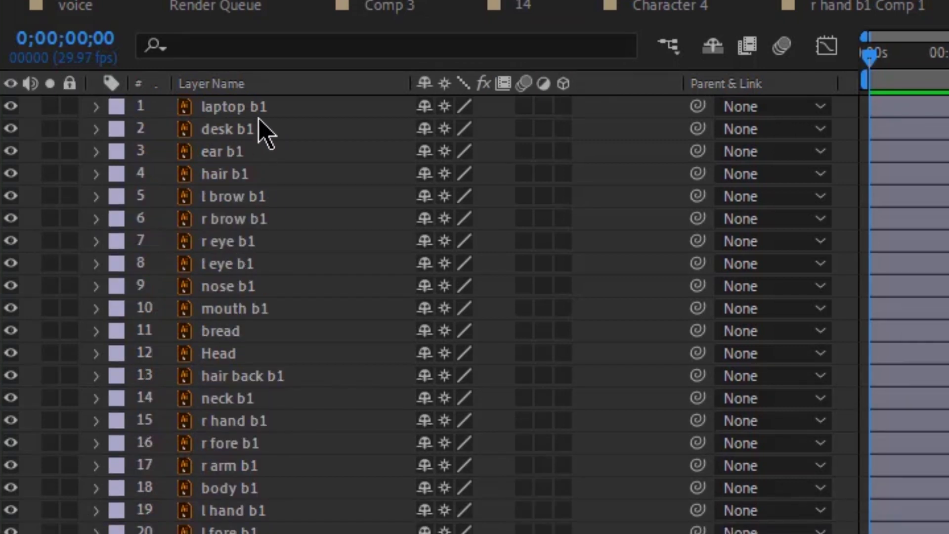
click(251, 110)
shift+click(236, 133)
drag(69, 107, 69, 127)
Rename the bread layer as beard
click(247, 332)
key(Return)
text(beard)
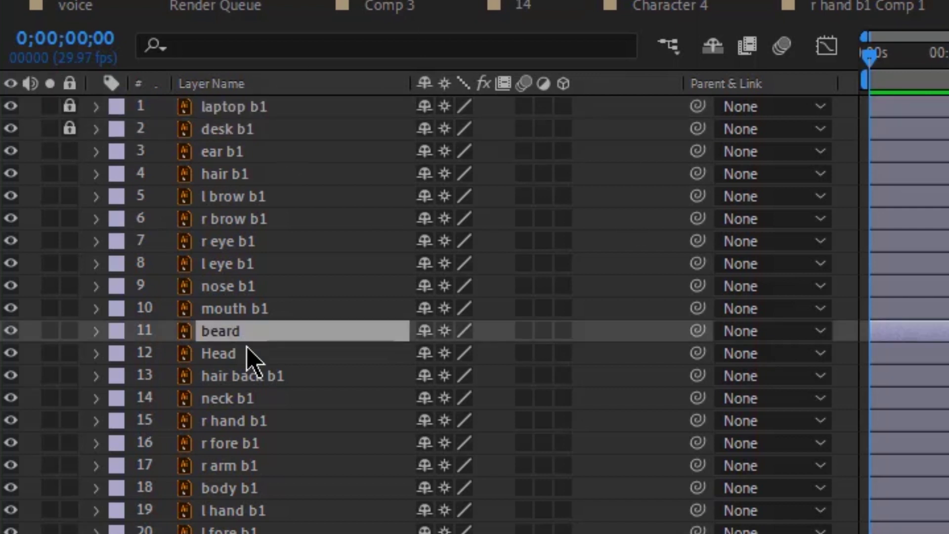
Parent the layers from ear b1 through beard, as well as hair back b1, to the Head layer
click(280, 156)
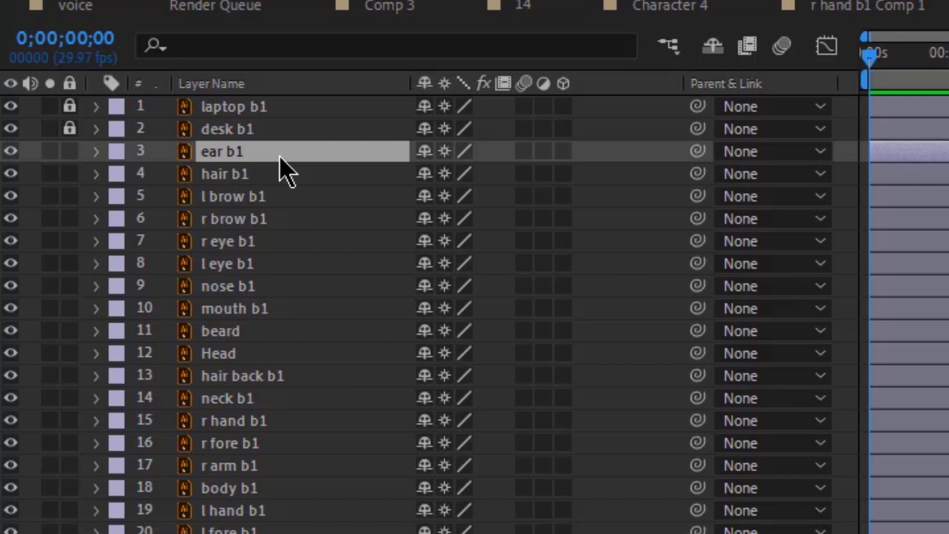
shift+click(242, 332)
drag(697, 330, 241, 352)
click(242, 352)
click(243, 375)
drag(466, 378, 225, 360)
Parent the Head layer to neck b1 and neck b1 to body b1
click(224, 360)
drag(697, 353, 227, 398)
click(258, 398)
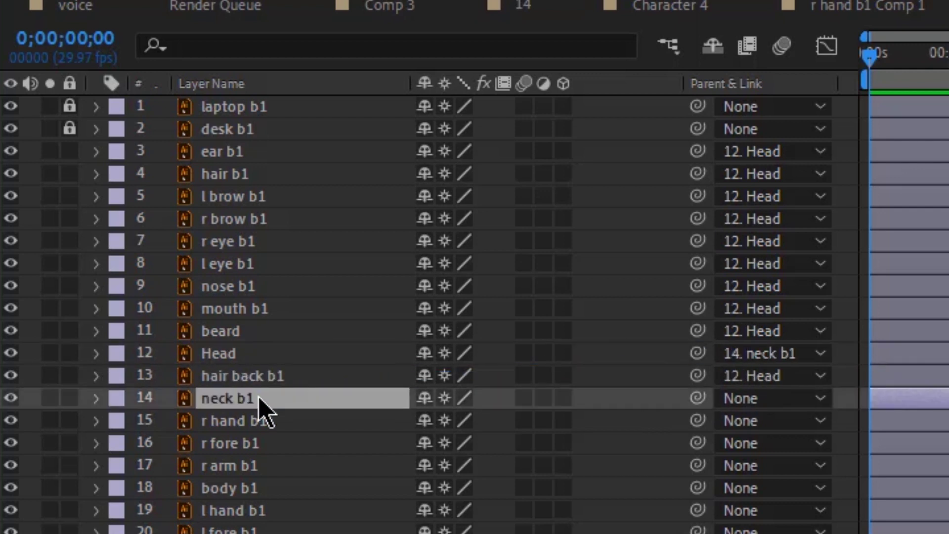
scroll(258, 399, down, 5)
drag(697, 276, 233, 366)
Solo and duplicate r hand b1, and pre-compose both copies as Head
click(244, 303)
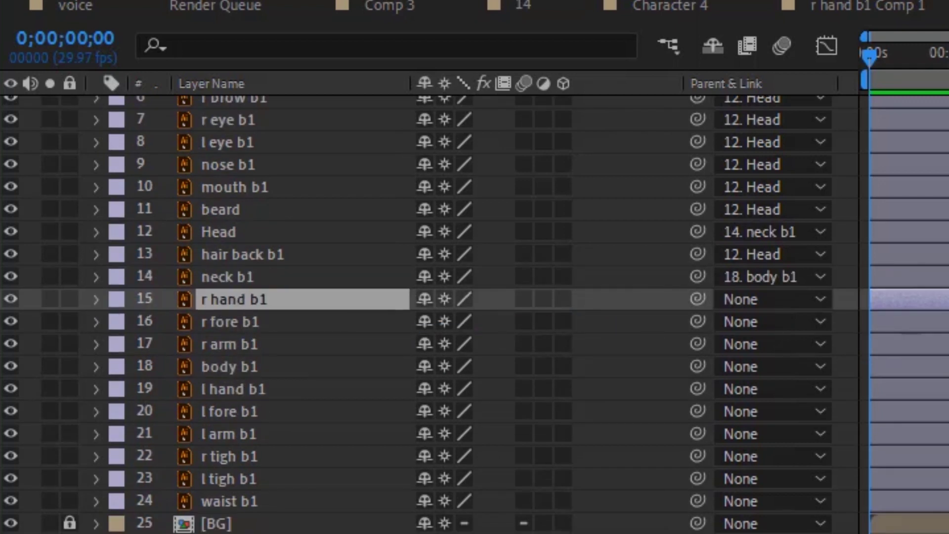
click(49, 299)
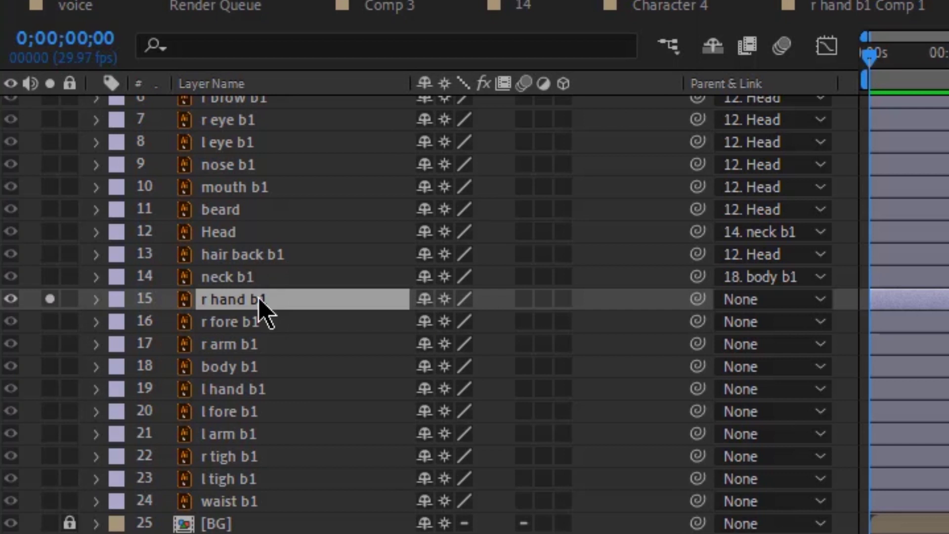
key(ctrl+d)
ctrl+click(260, 321)
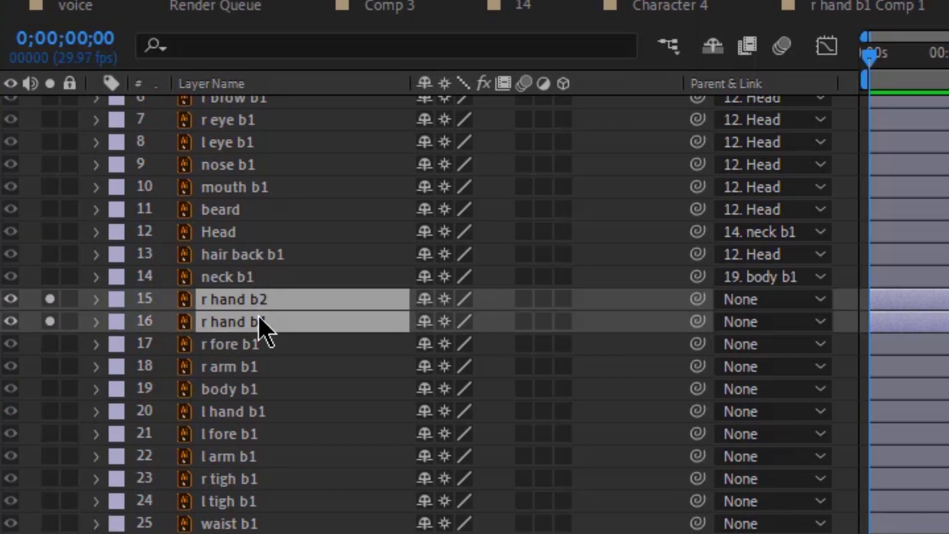
right_click(257, 320)
click(377, 180)
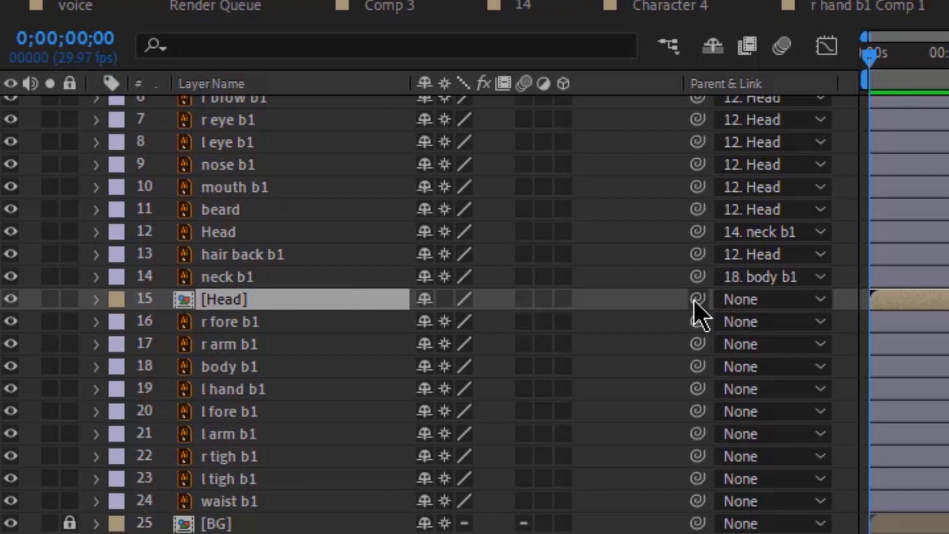
Chain the right arm by parenting its hand pre-comp to r fore b1, r fore b1 to r arm b1, and r arm b1 to body b1
drag(694, 300, 301, 323)
click(300, 321)
drag(697, 321, 302, 346)
click(303, 345)
drag(697, 343, 290, 368)
click(277, 363)
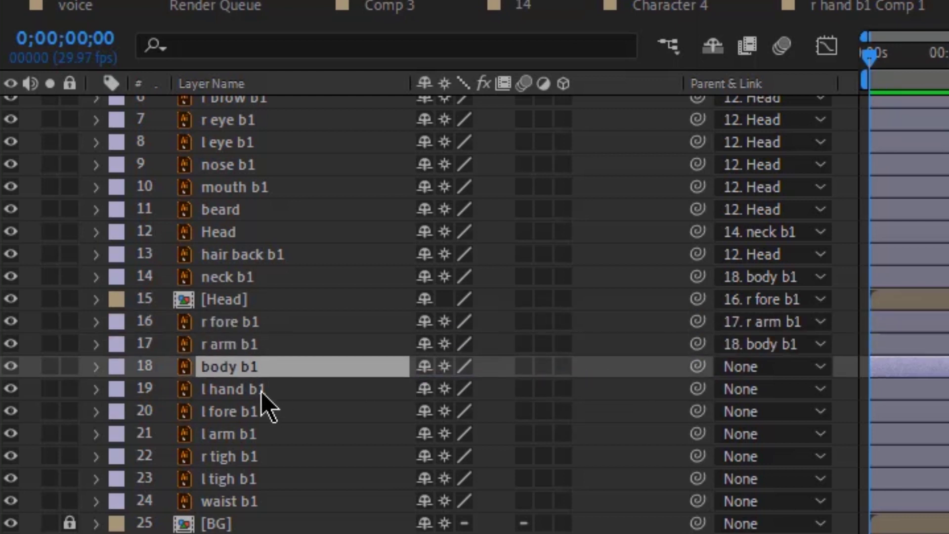
Duplicate l hand b1 and pre-compose both copies as Hand
click(261, 390)
key(ctrl+d)
shift+click(272, 411)
right_click(273, 413)
click(365, 267)
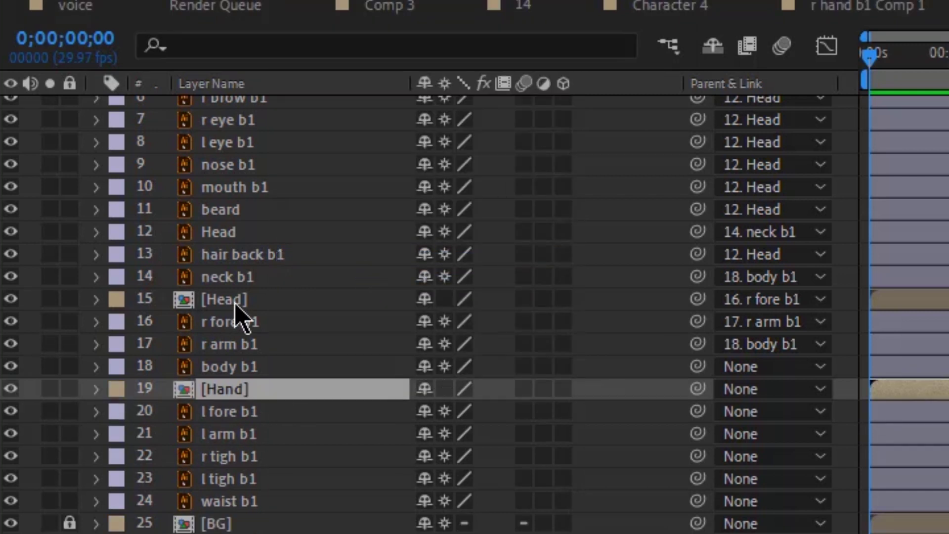
Rename the right hand's pre-comp layer as hand
click(236, 302)
key(Return)
text(hand)
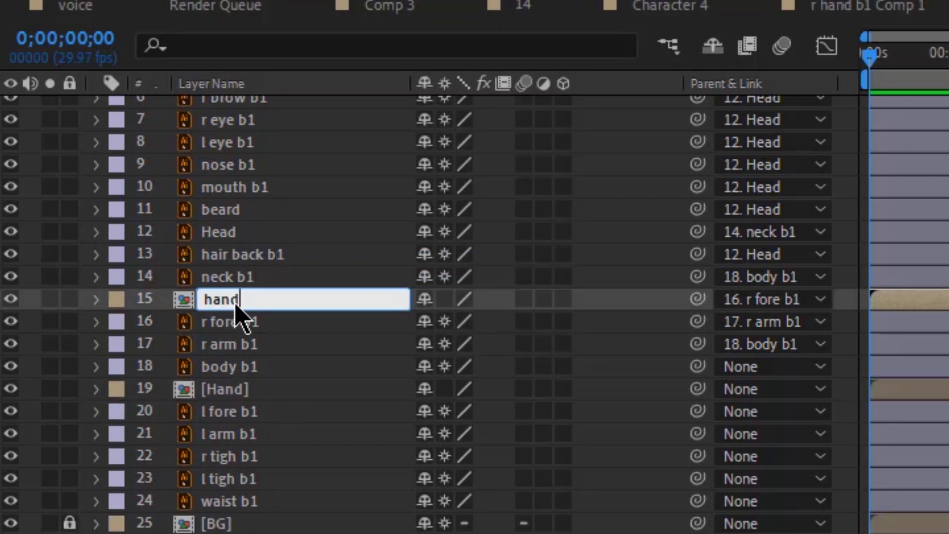
key(Return)
Chain the left arm by parenting the Hand pre-comp to l fore b1, l fore b1 to l arm b1, and l arm b1 to body b1
click(642, 390)
drag(697, 389, 297, 415)
click(297, 412)
drag(697, 411, 292, 435)
click(291, 437)
drag(696, 434, 220, 366)
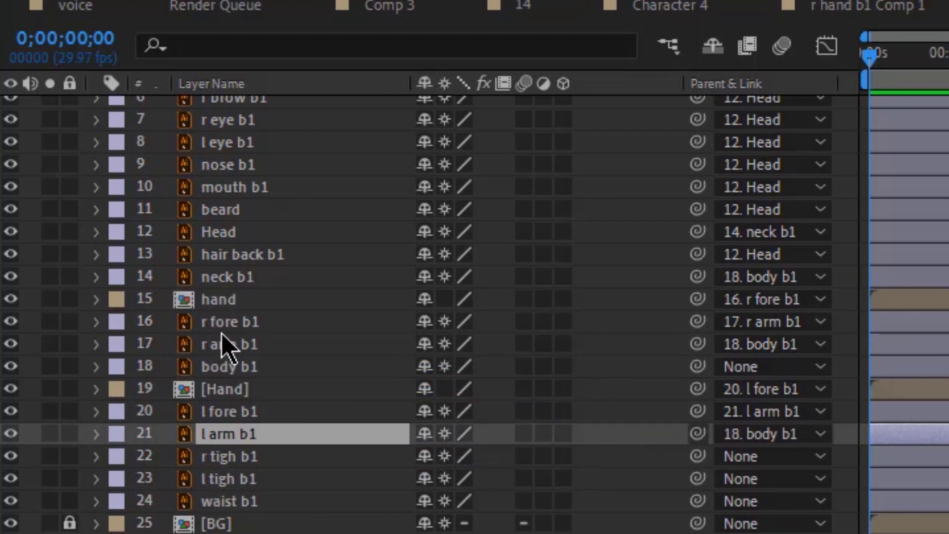
Mark the r tigh b1, l tigh b1 and waist b1 layers as shy and hide shy layers in the timeline
click(222, 330)
click(229, 371)
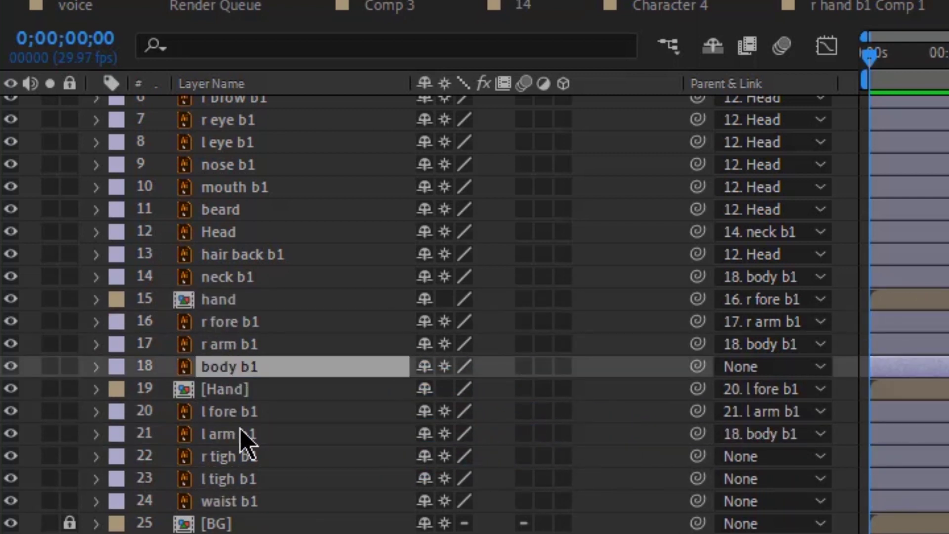
click(238, 459)
shift+click(241, 478)
shift+click(396, 500)
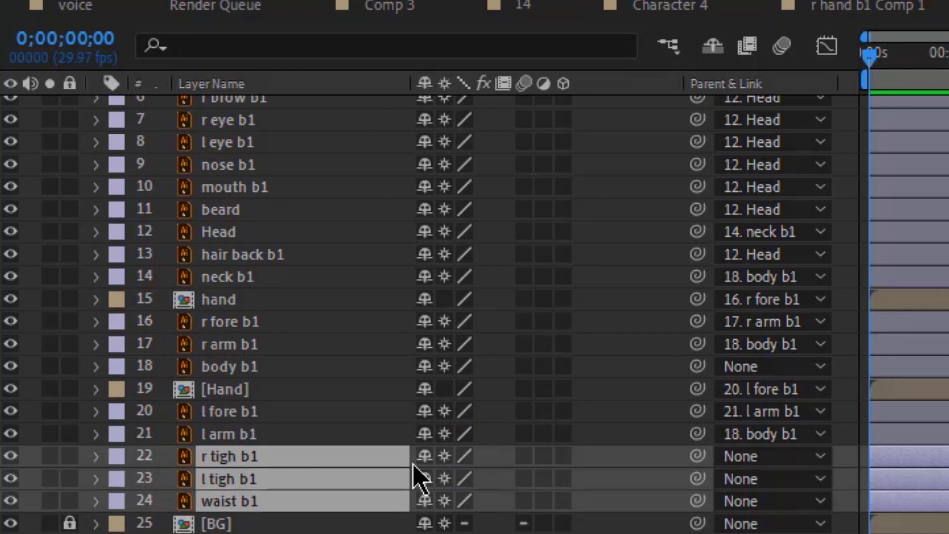
click(425, 455)
click(706, 48)
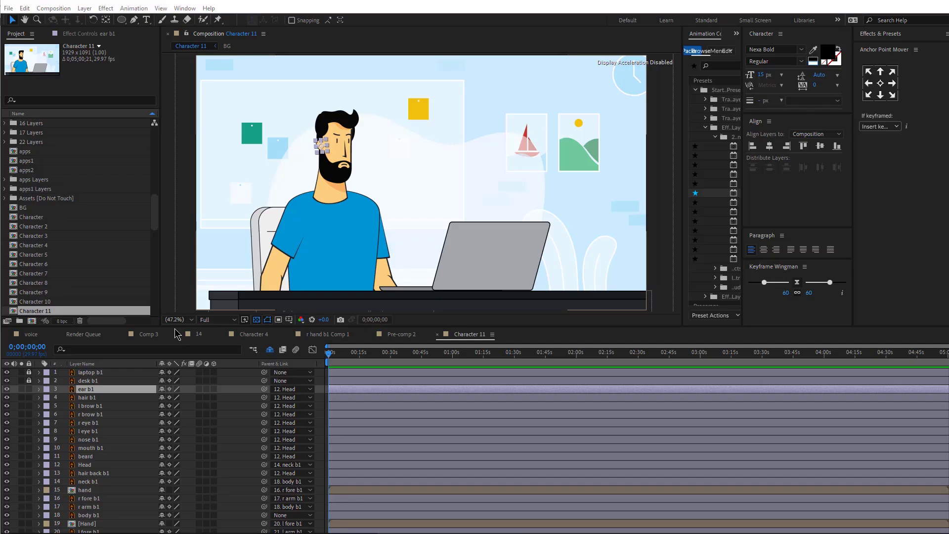
Solo all head layers from ear b1 through hair back b1
click(91, 489)
click(91, 481)
click(91, 389)
shift+click(92, 465)
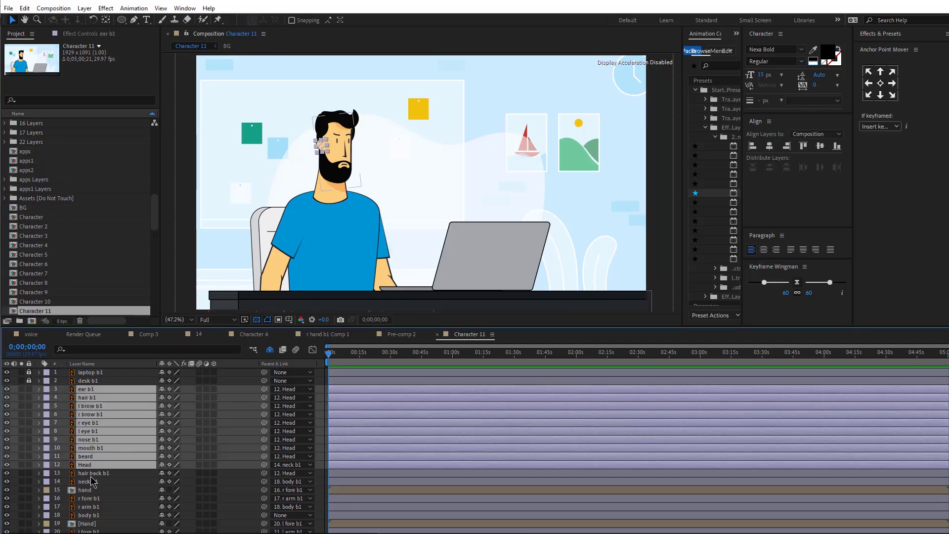
shift+click(93, 473)
click(21, 473)
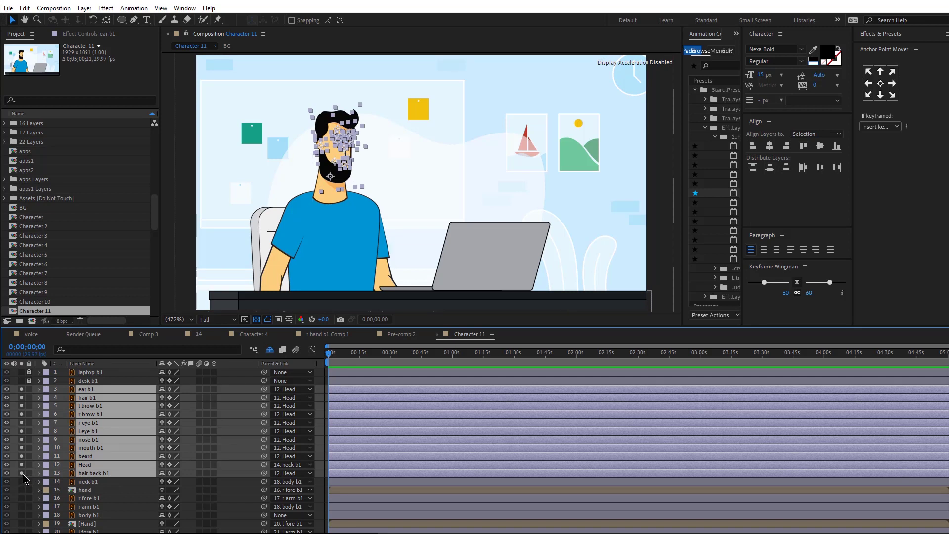
Examine the isolated head with the layer controls hidden, and clear the layer selection
scroll(382, 137, up, 1)
scroll(383, 137, up, 1)
drag(326, 153, 441, 209)
key(v)
key(ctrl+shift+h)
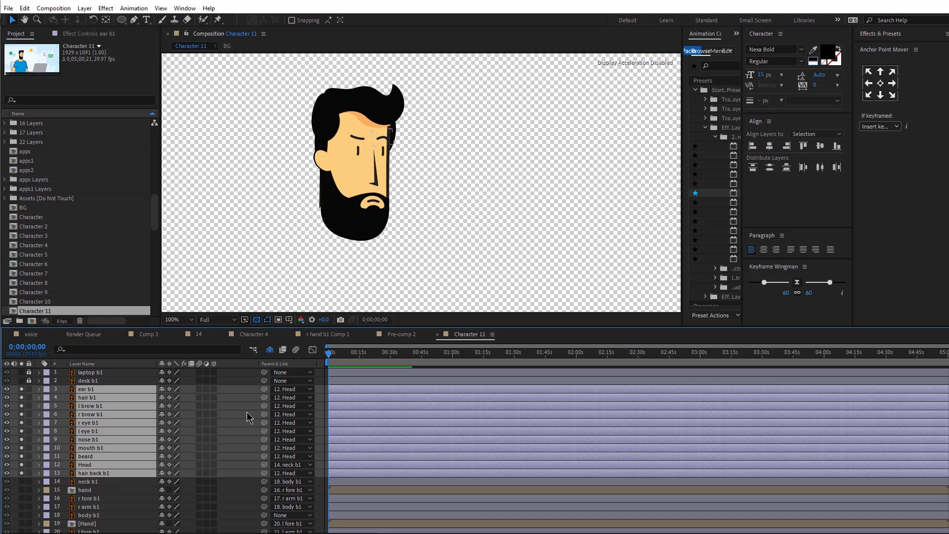
key(F2)
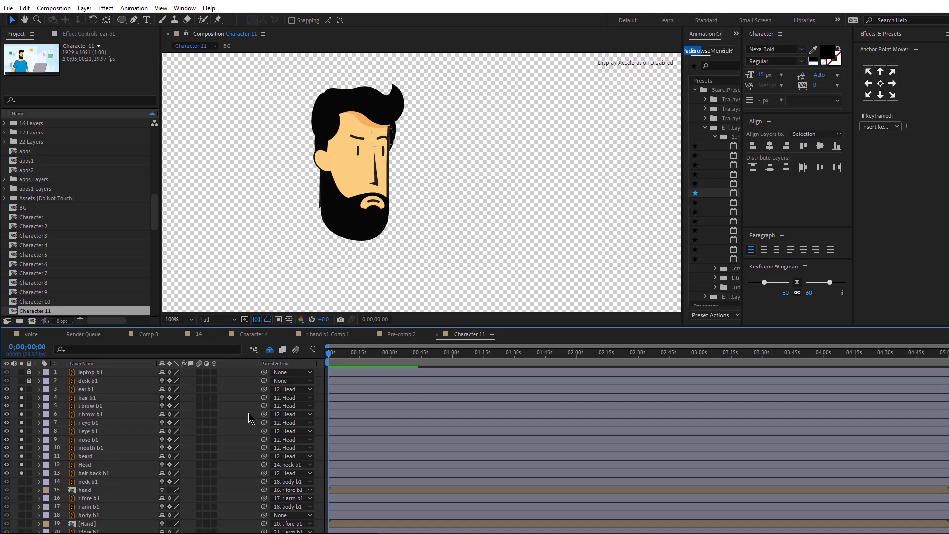
Create shape layers from the l brow b1 and r brow b1 vector layers and delete the original brow layers
click(81, 406)
ctrl+click(95, 415)
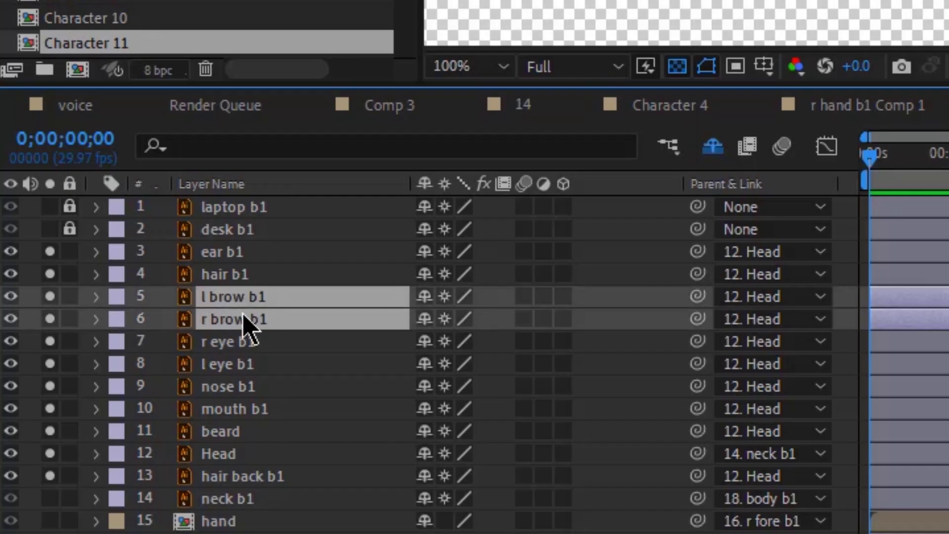
right_click(98, 413)
mouse_move(349, 103)
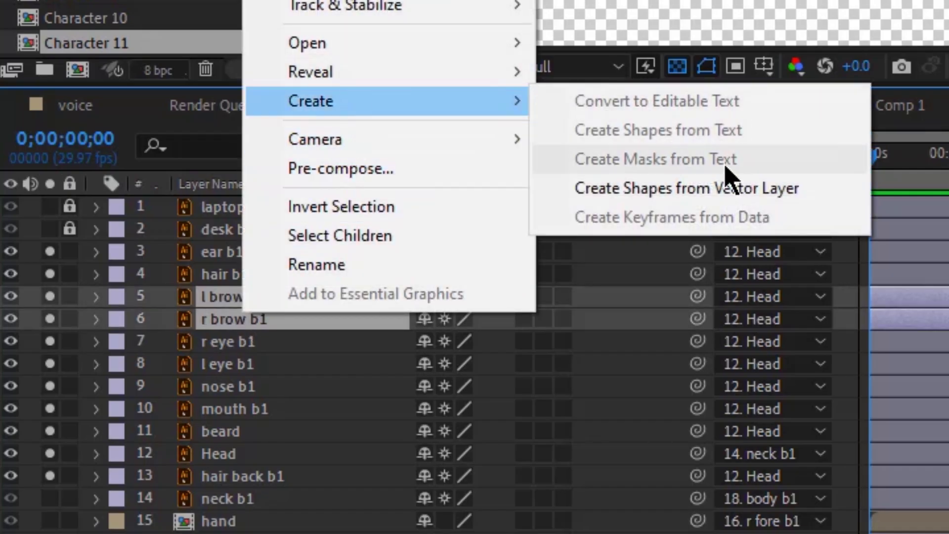
click(662, 191)
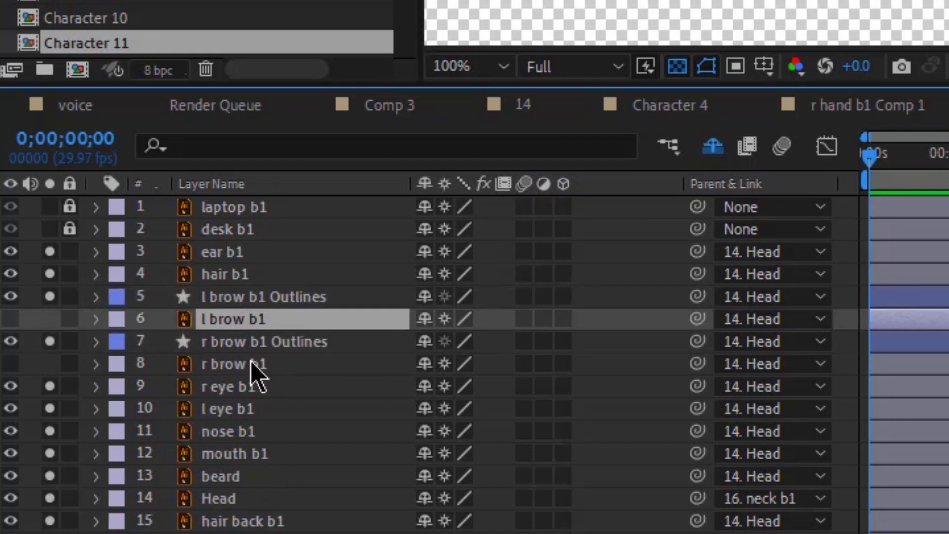
key(Delete)
click(235, 323)
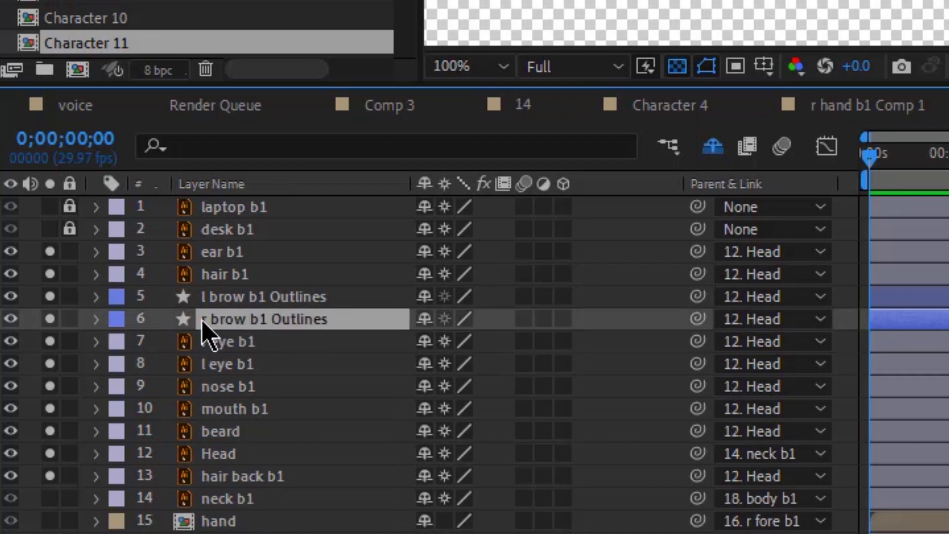
Set Position keyframes at 0;00;00;00 on all head layers from ear b1 through hair back b1, and deselect them
click(229, 272)
click(231, 253)
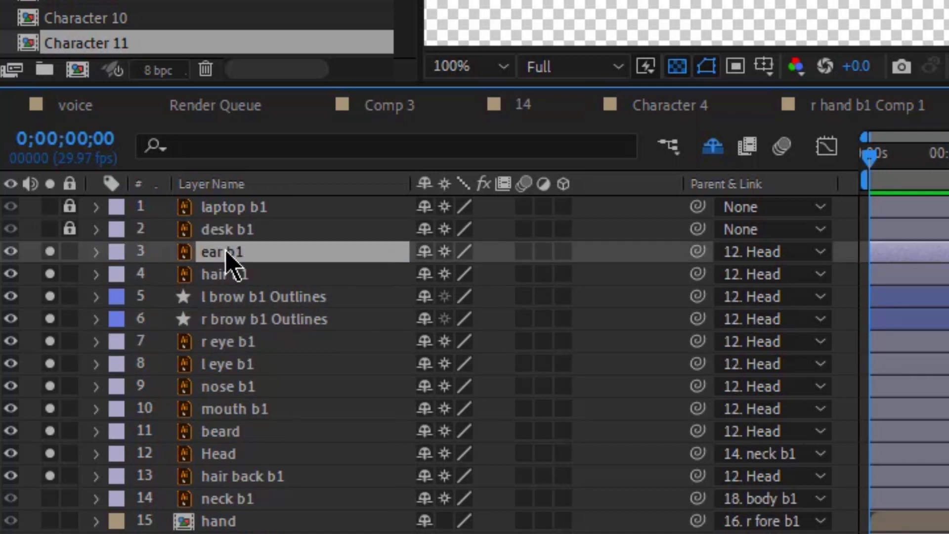
shift+click(243, 479)
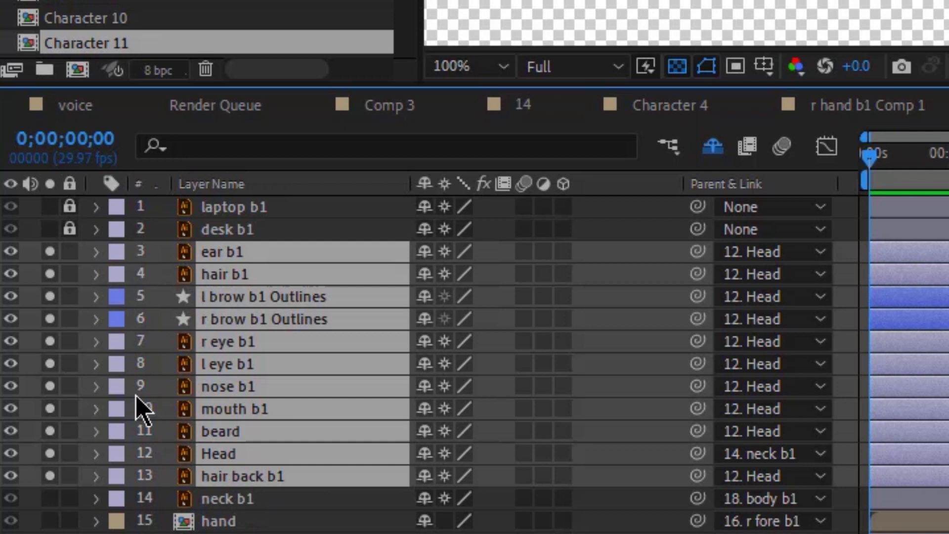
key(p)
click(163, 274)
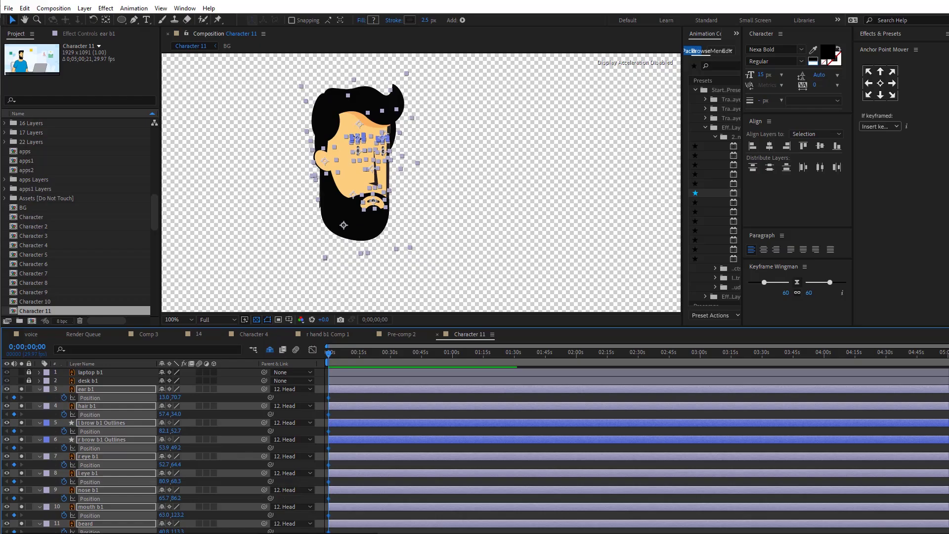
key(semicolon)
key(Page_Down)
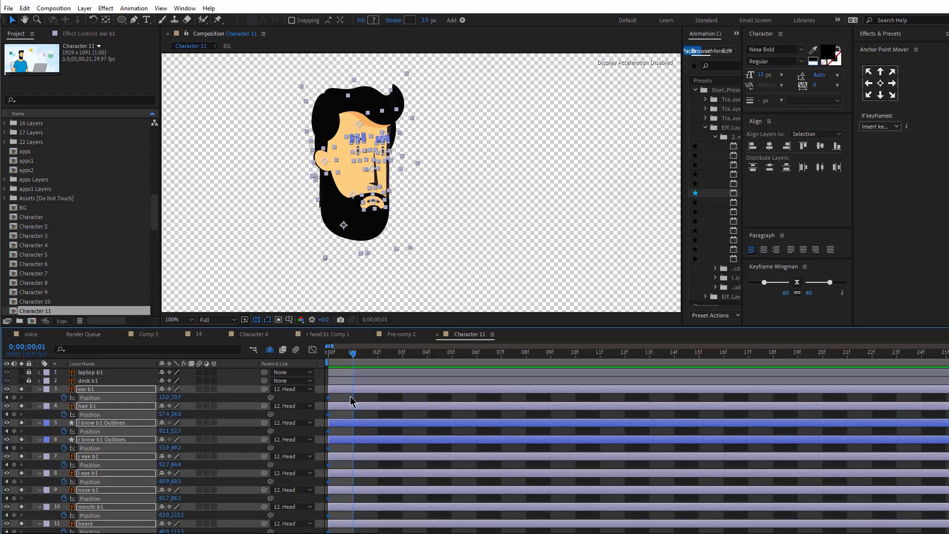
click(346, 398)
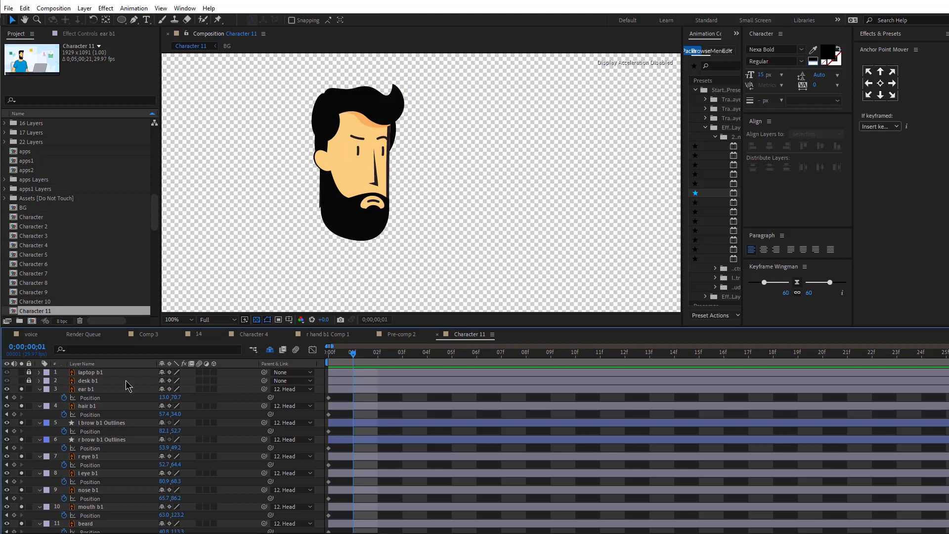
At 0;00;00;00, reshape the r brow b1 Outlines path into a nearly level brow with a gentle upward arch
scroll(107, 475, down, 3)
click(93, 490)
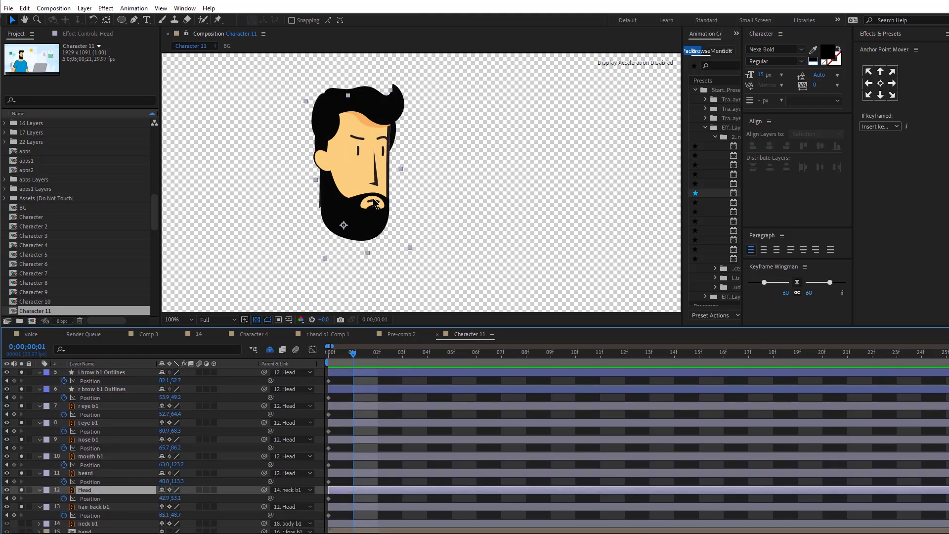
key(Home)
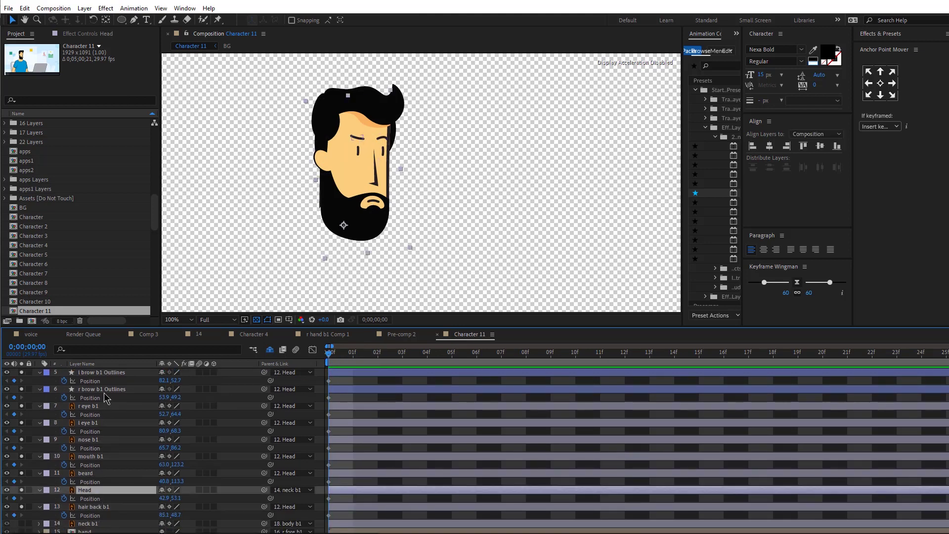
click(104, 389)
key(period)
key(h)
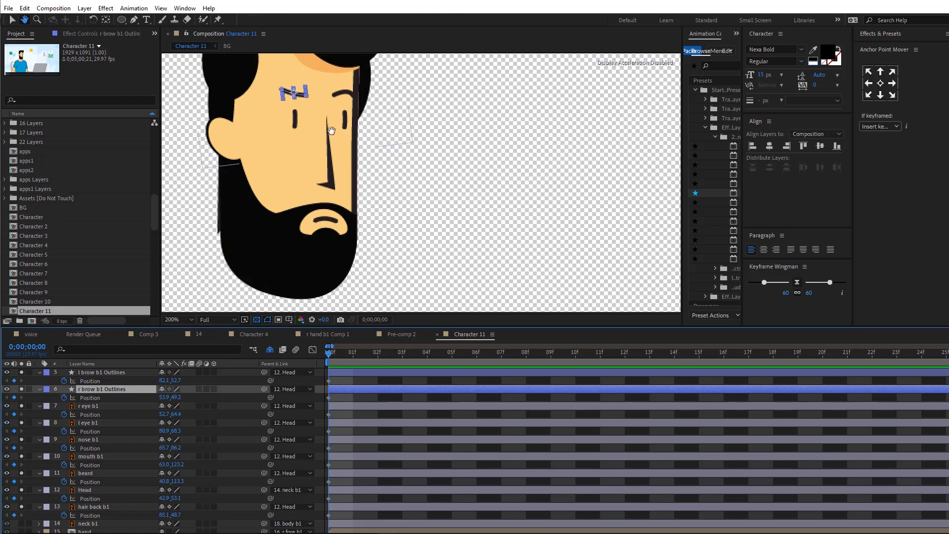
drag(332, 131, 390, 235)
key(period)
key(g)
drag(260, 206, 281, 212)
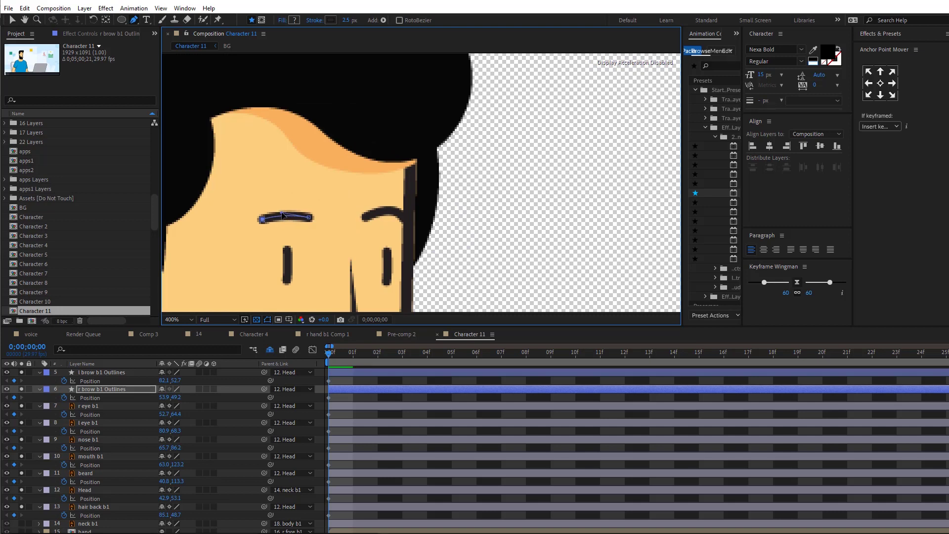
Flatten the arch of the l brow b1 Outlines path by lowering the curve handle at its outer end
click(101, 373)
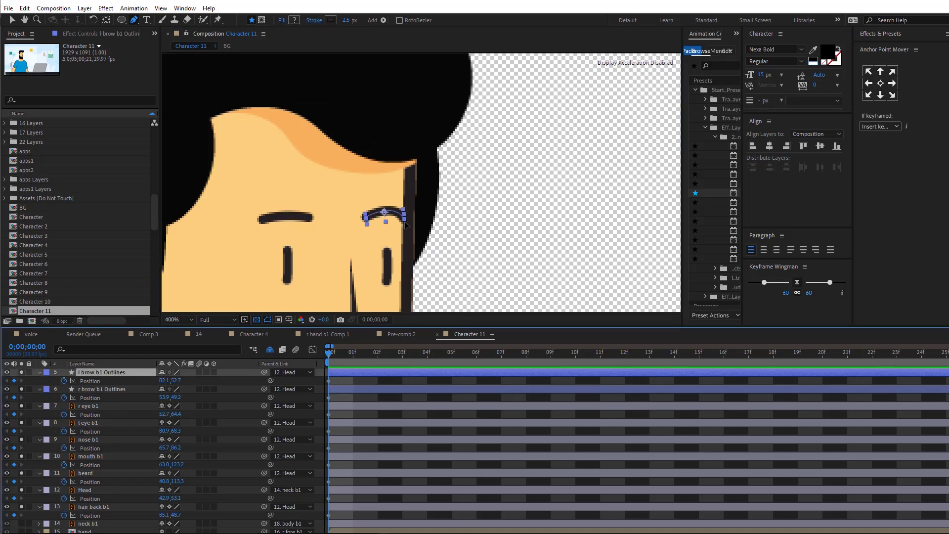
click(403, 219)
drag(397, 203, 395, 210)
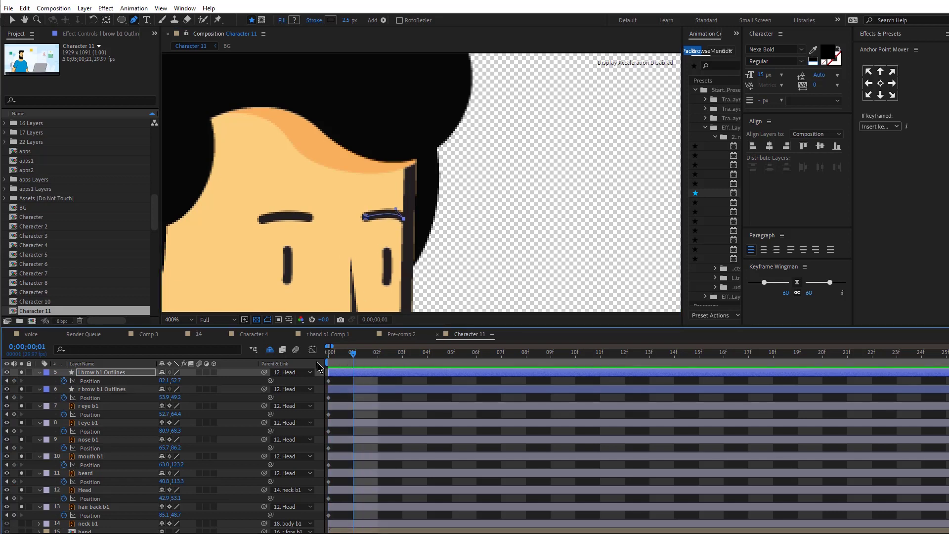
Expand the contents of l brow b1 Outlines down to Path 1 and set a Path keyframe at 0;00;00;00
click(45, 372)
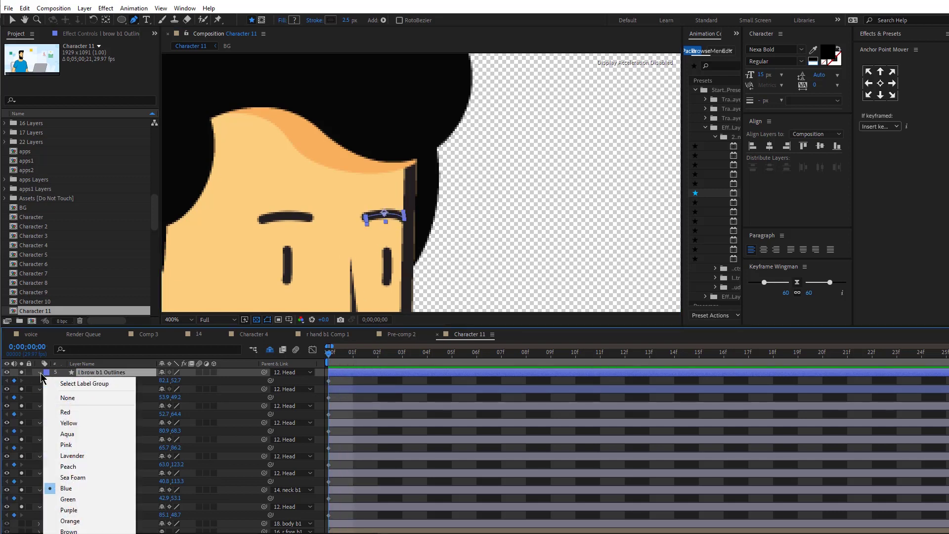
click(40, 373)
click(40, 372)
click(40, 373)
click(120, 129)
click(143, 152)
click(166, 175)
click(208, 196)
Set a Path keyframe at 0;00;00;00 on Path 1 of the r brow b1 Outlines layer
click(99, 398)
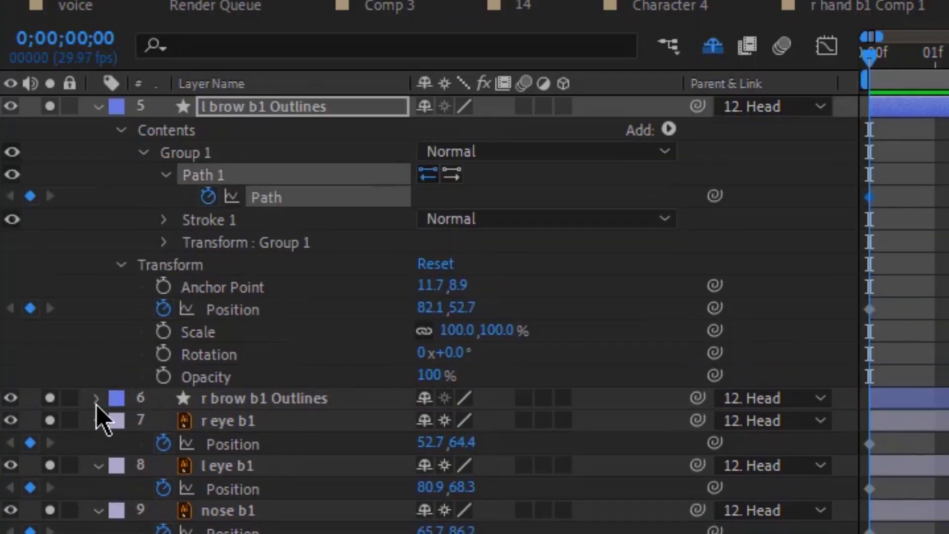
click(98, 397)
click(120, 390)
click(143, 412)
click(208, 456)
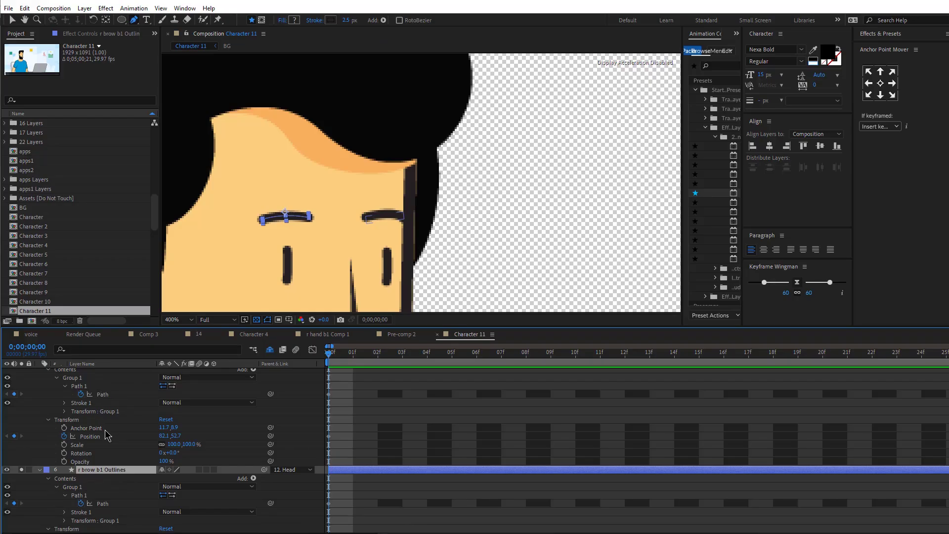
Show only the keyframed properties of both brow outline layers and deselect them
scroll(107, 435, up, 1)
ctrl+click(99, 385)
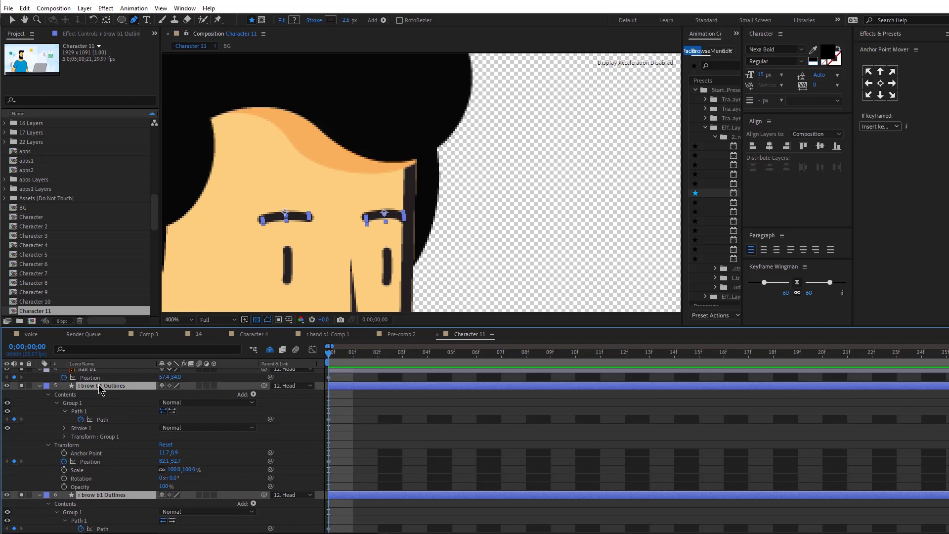
key(u)
click(348, 404)
At 0;00;00;01, shift the Head layer slightly right to Position 46.0, 53.1
click(352, 356)
scroll(101, 443, down, 2)
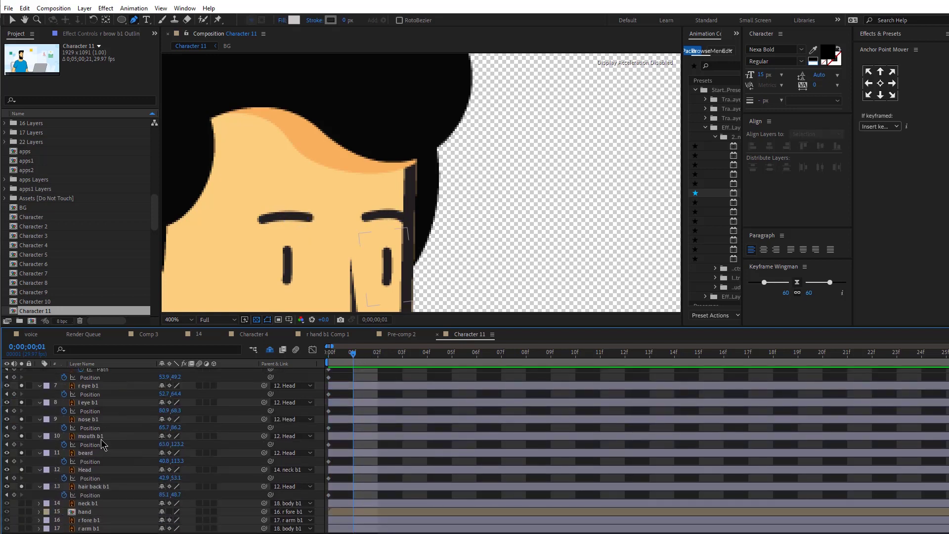
click(94, 471)
scroll(369, 232, down, 2)
key(v)
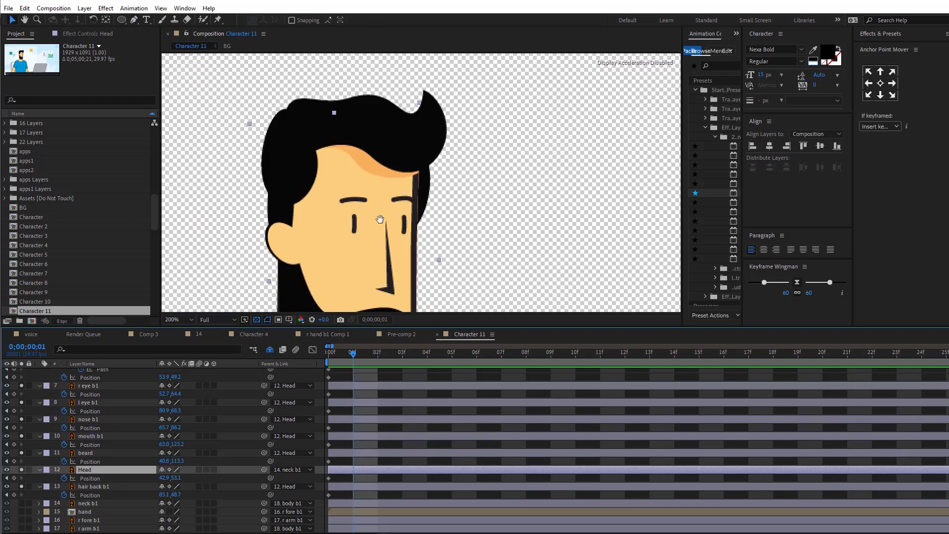
drag(380, 219, 391, 118)
drag(357, 208, 362, 208)
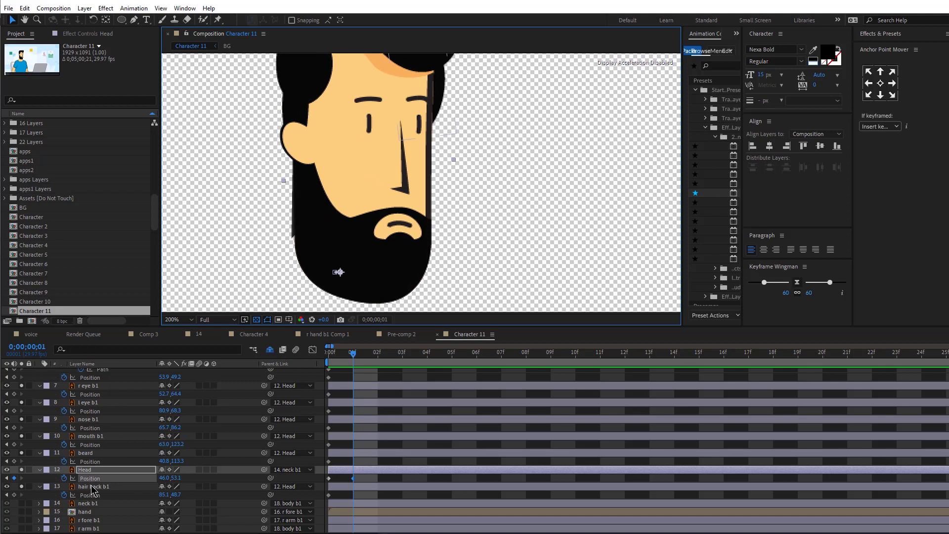
At 0;00;00;01, shift the brow, eye, nose, mouth and beard layers together slightly right, bringing the mouth to Position 66.9, 123.6
click(94, 435)
scroll(95, 440, up, 3)
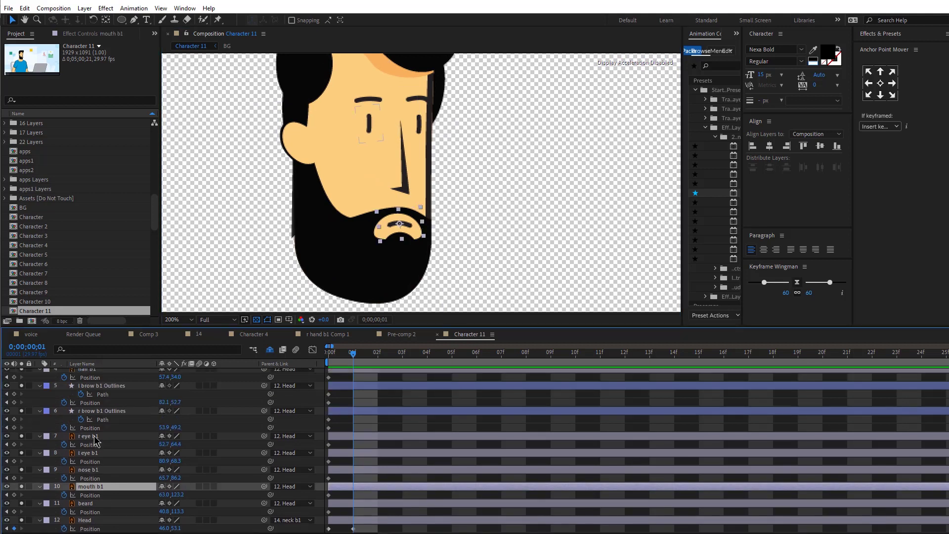
shift+click(94, 411)
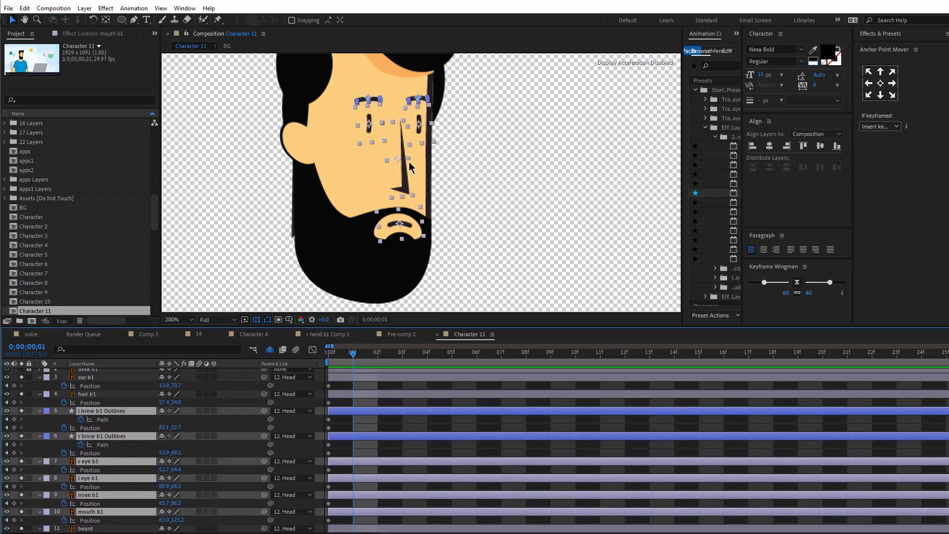
scroll(94, 491, down, 2)
shift+click(95, 490)
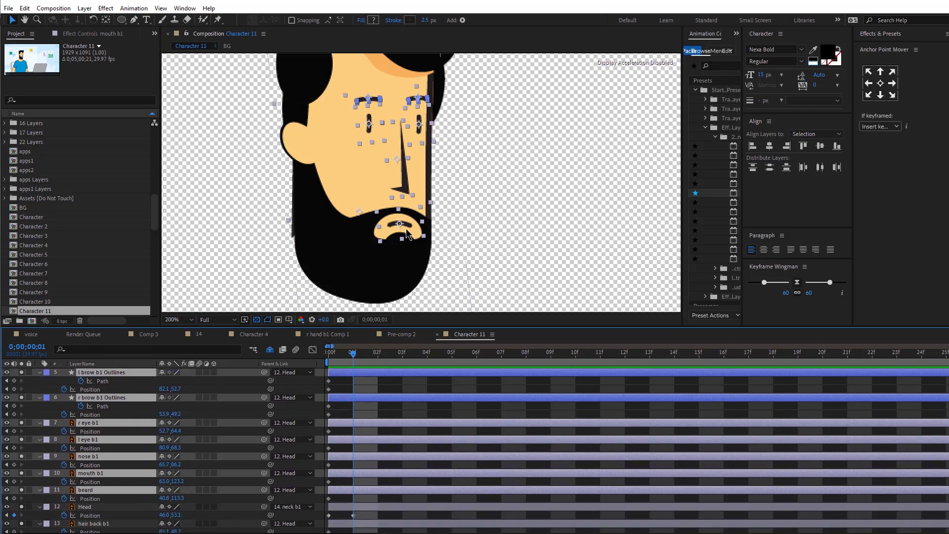
drag(399, 226, 406, 226)
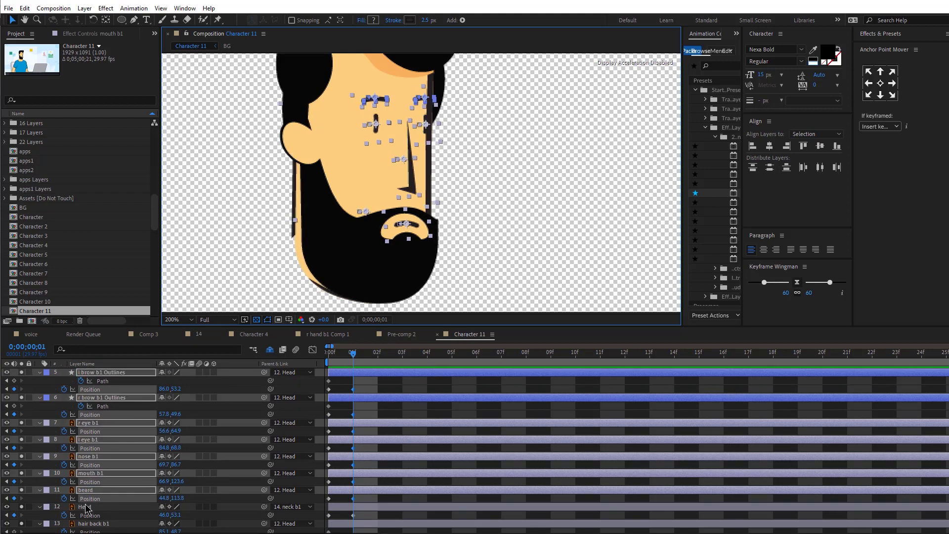
At 0;00;00;01, shift the ear b1 layer slightly right to Position 17.2, 71.2
scroll(97, 488, up, 3)
click(94, 389)
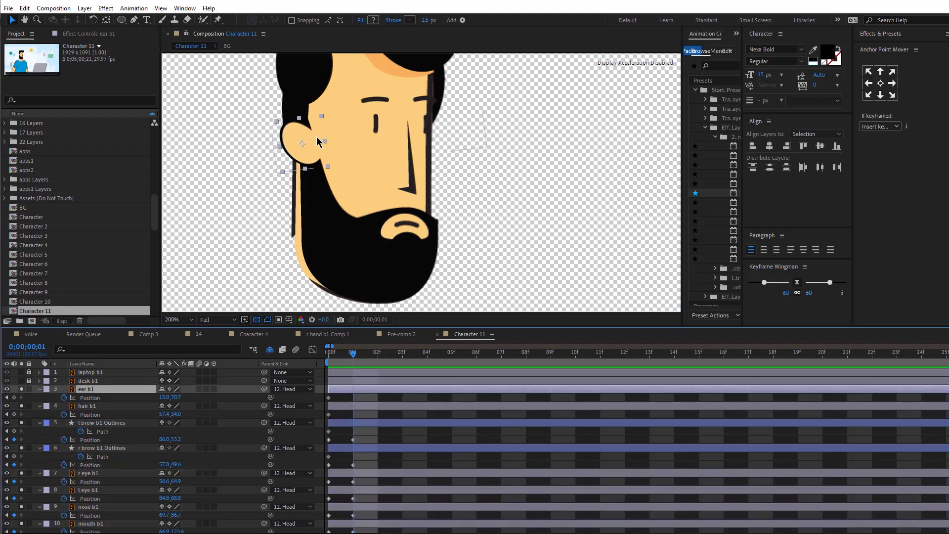
drag(314, 139, 319, 140)
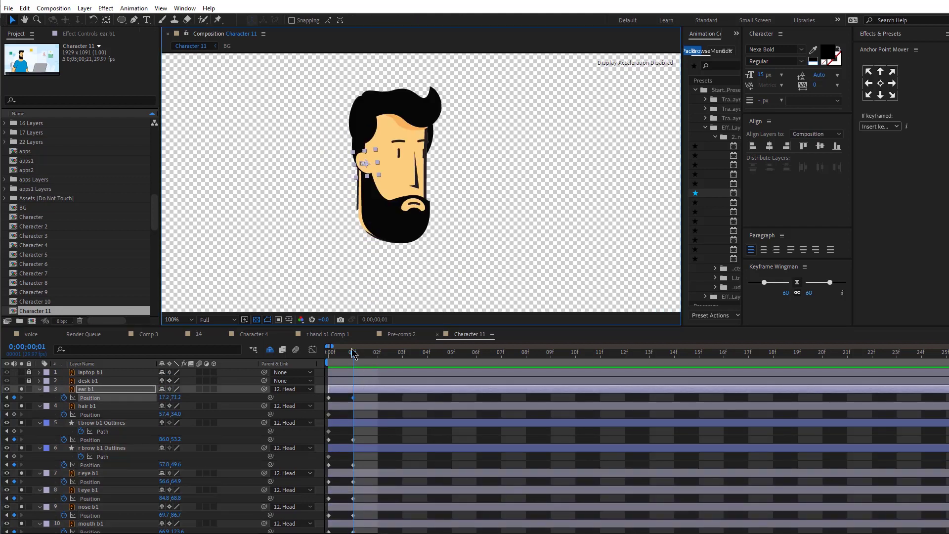
Add keyframes at 0;00;00;01 for the hair b1 Position and the r brow b1 Outlines Path
click(348, 406)
click(14, 414)
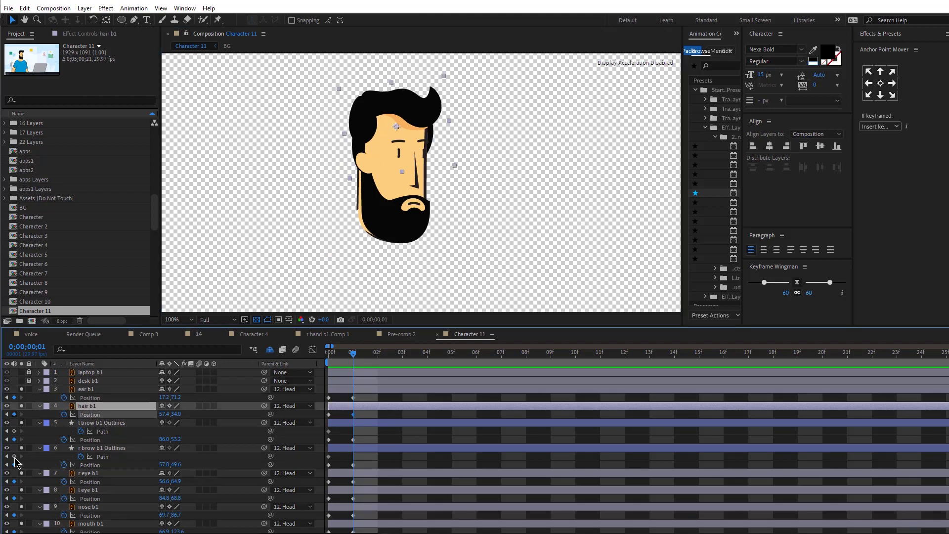
click(14, 456)
key(.)
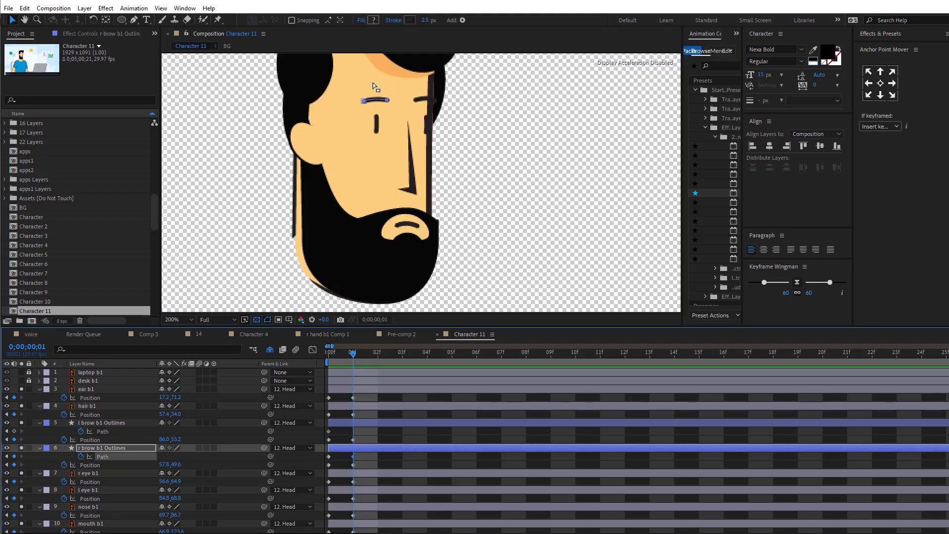
At 0;00;00;01, raise the outer curve handle of the l brow b1 Outlines path to arch the brow more strongly
click(97, 423)
key(g)
click(416, 100)
key(v)
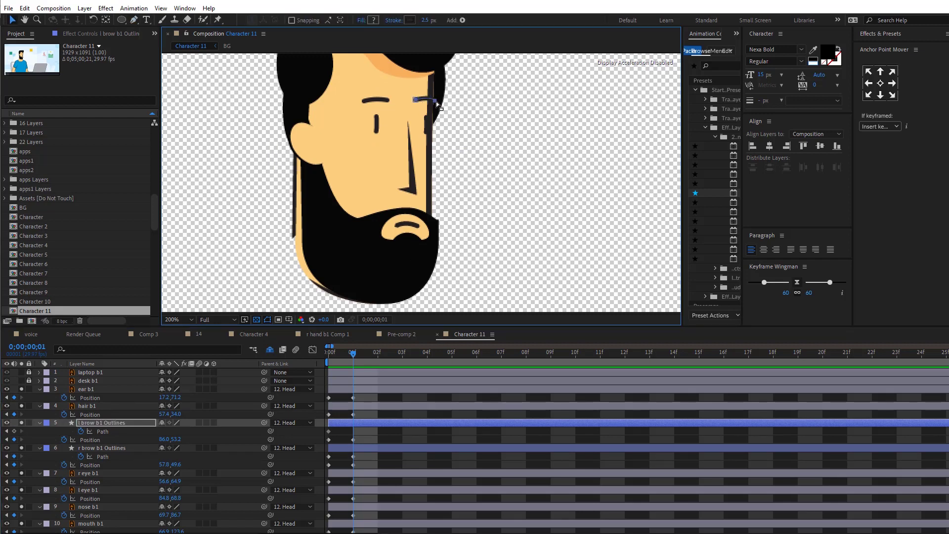
key(period)
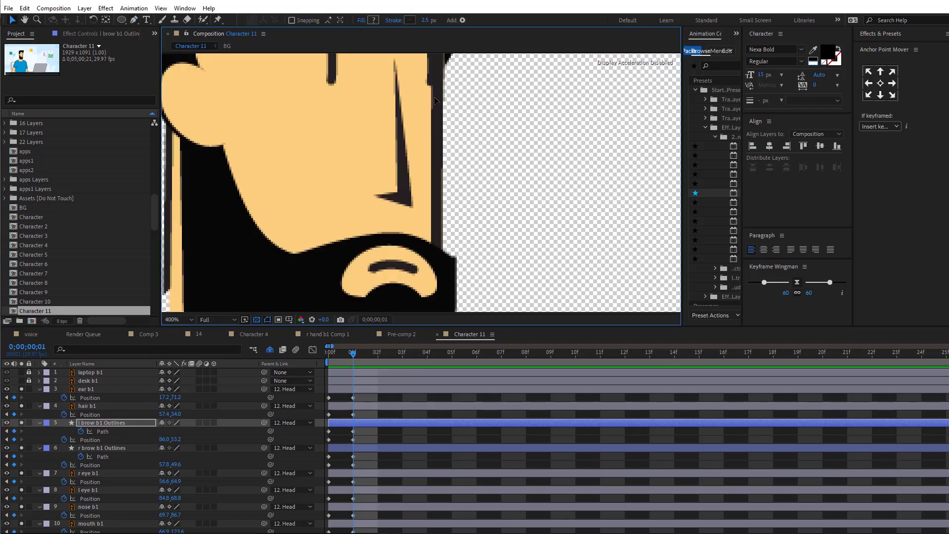
drag(421, 99, 399, 277)
key(g)
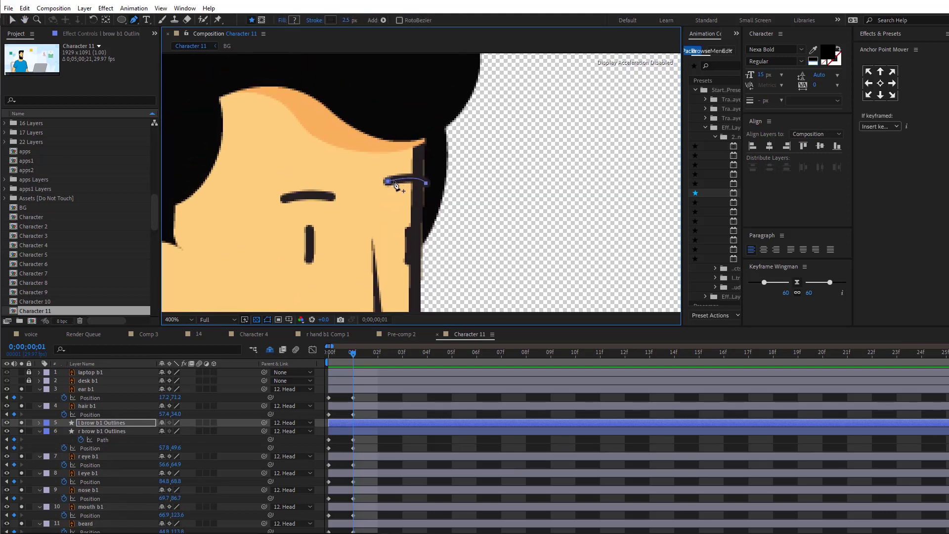
key(v)
click(429, 186)
click(426, 183)
drag(418, 174, 417, 167)
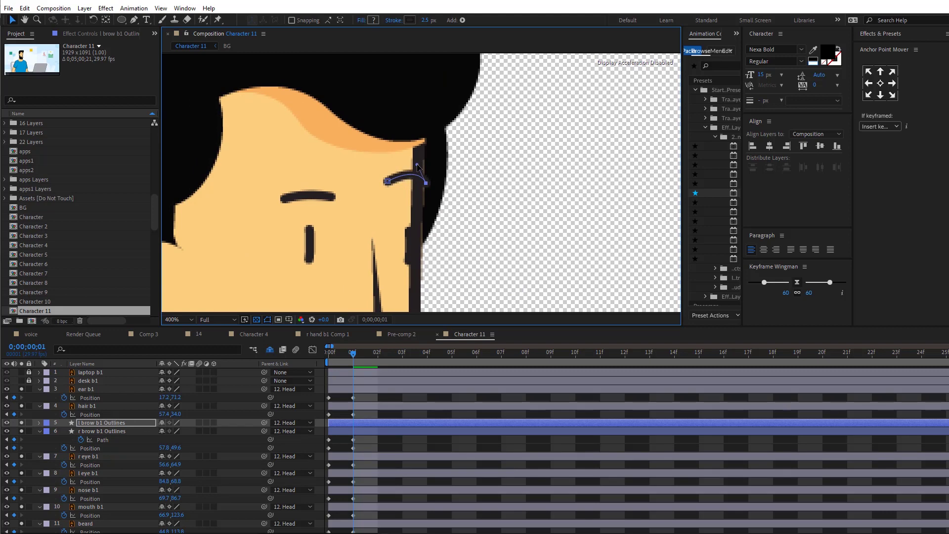
Show the l brow's keyframed properties and straighten the r brow b1 Outlines path at 0;00;00;01
key(u)
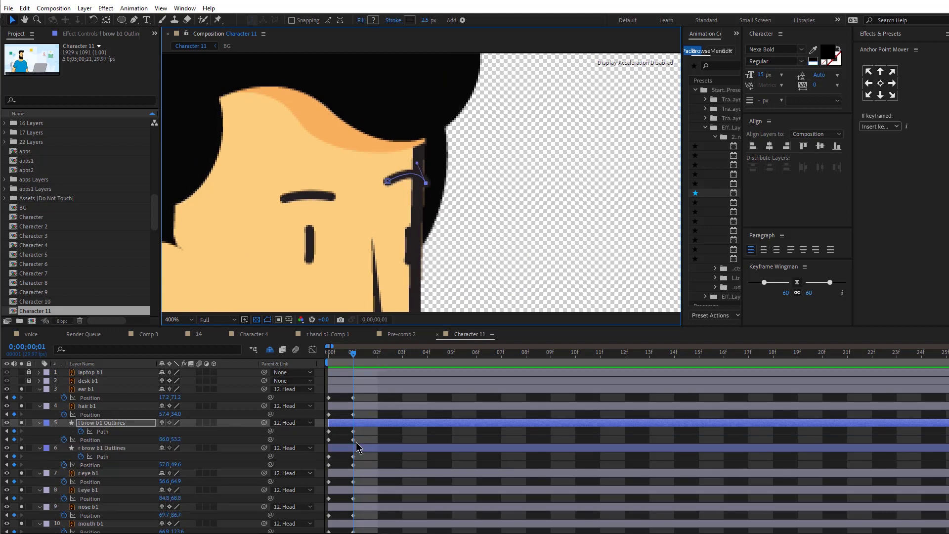
click(359, 448)
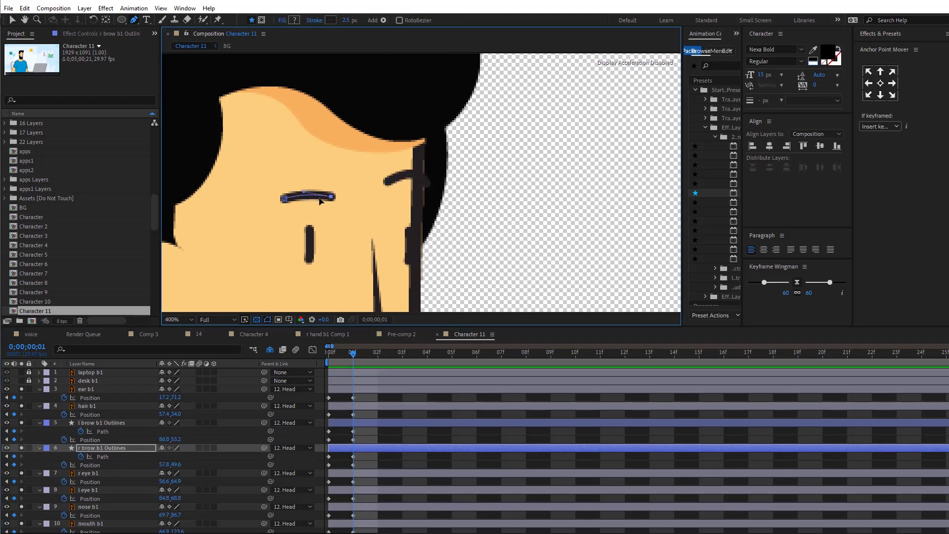
drag(307, 193, 304, 204)
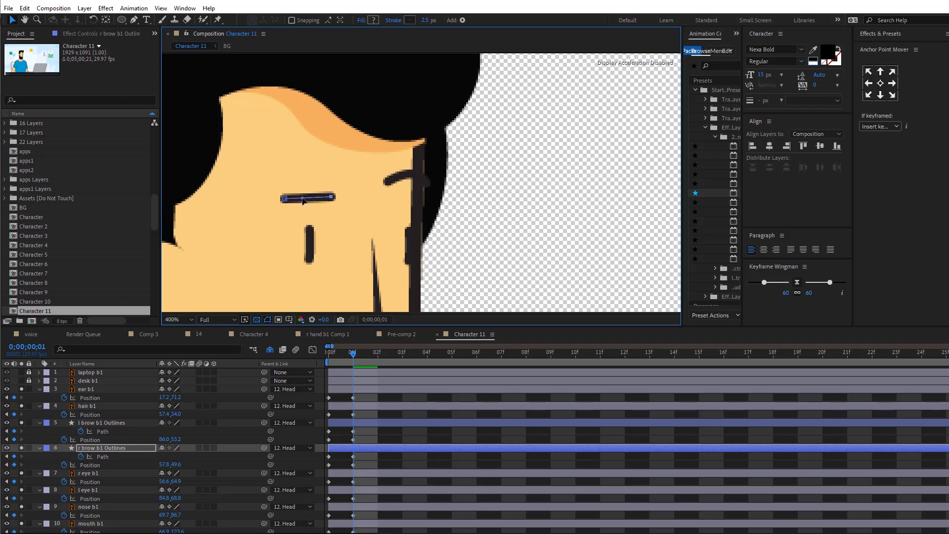
key(comma)
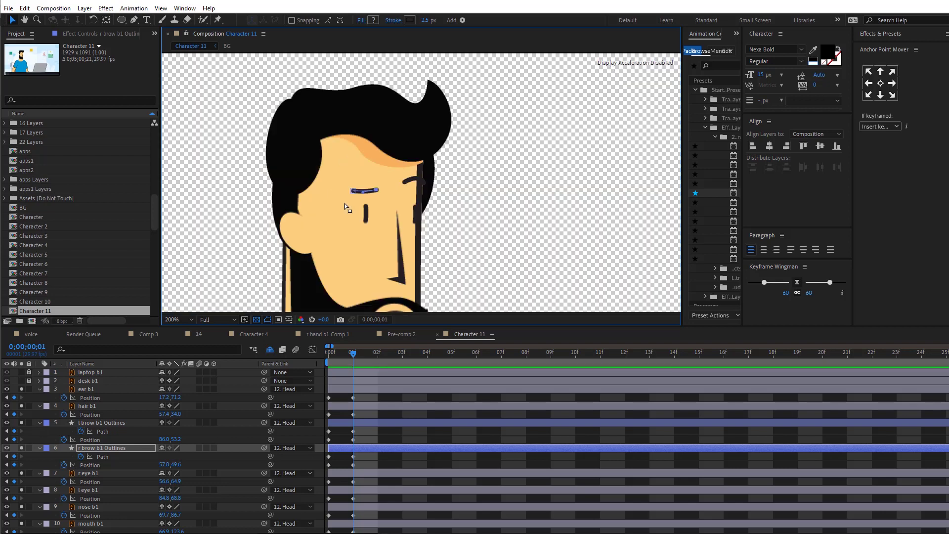
At 0;00;00;00, shift the brow, eye, nose, mouth and beard layers together slightly left, bringing the mouth to Position 61.6, 123.0
click(410, 466)
drag(351, 354, 300, 364)
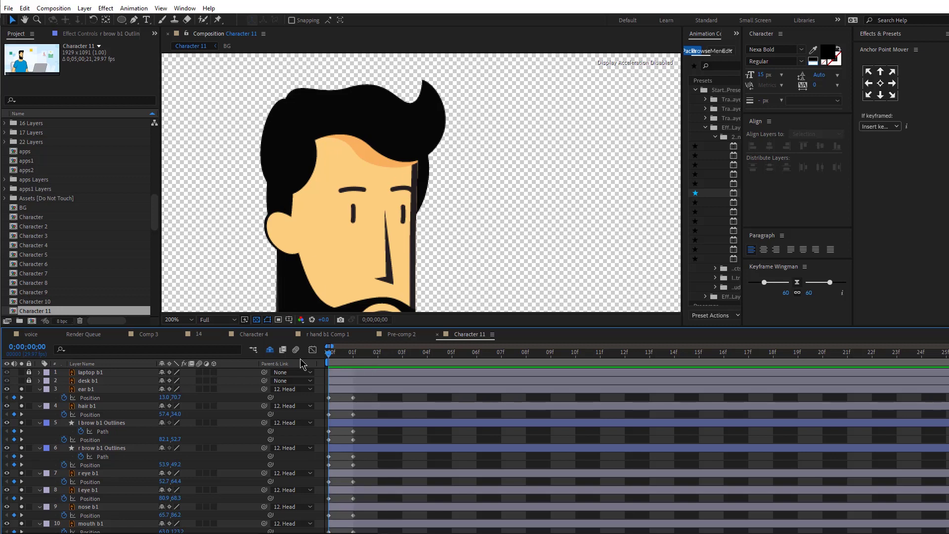
click(93, 423)
scroll(96, 425, down, 4)
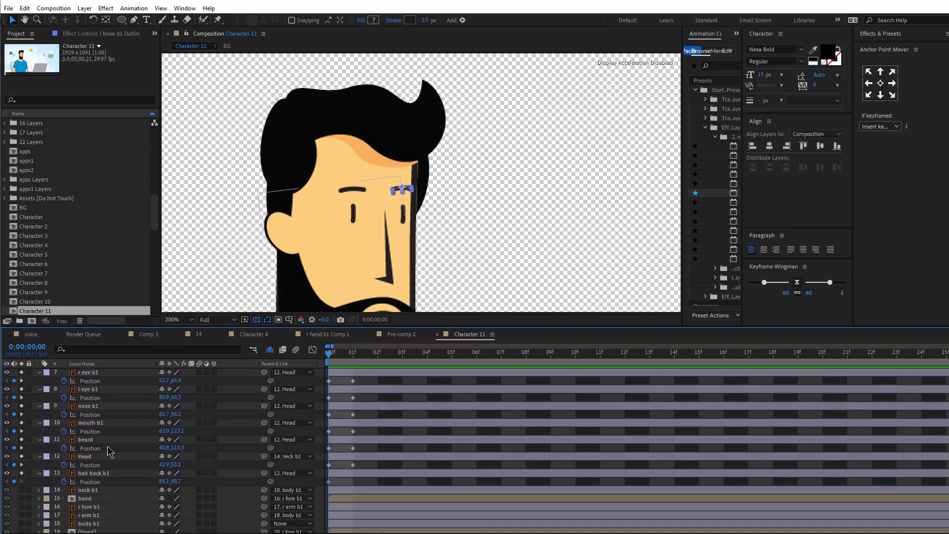
shift+click(96, 423)
drag(387, 267, 381, 267)
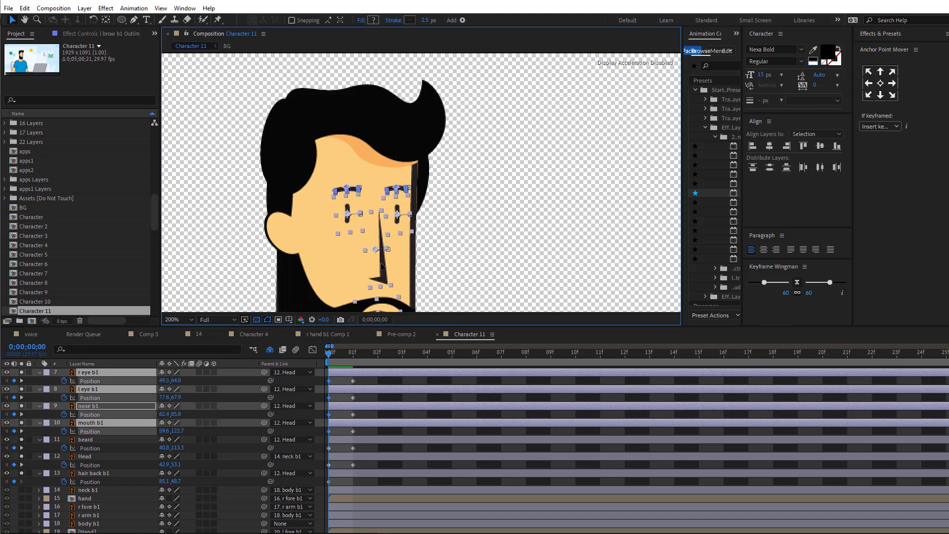
shift+click(94, 440)
key(ctrl+z)
key(space)
drag(450, 232, 501, 174)
key(v)
drag(445, 269, 442, 267)
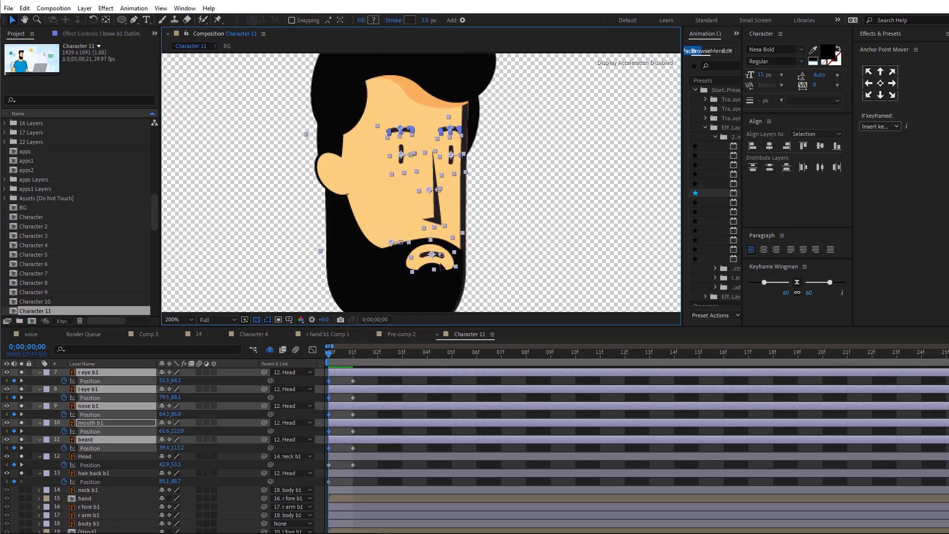
At 0;00;00;01, shift the hair back b1 layer slightly left to Position 80.9, 48.2
click(366, 398)
drag(352, 354, 367, 358)
click(353, 353)
click(90, 481)
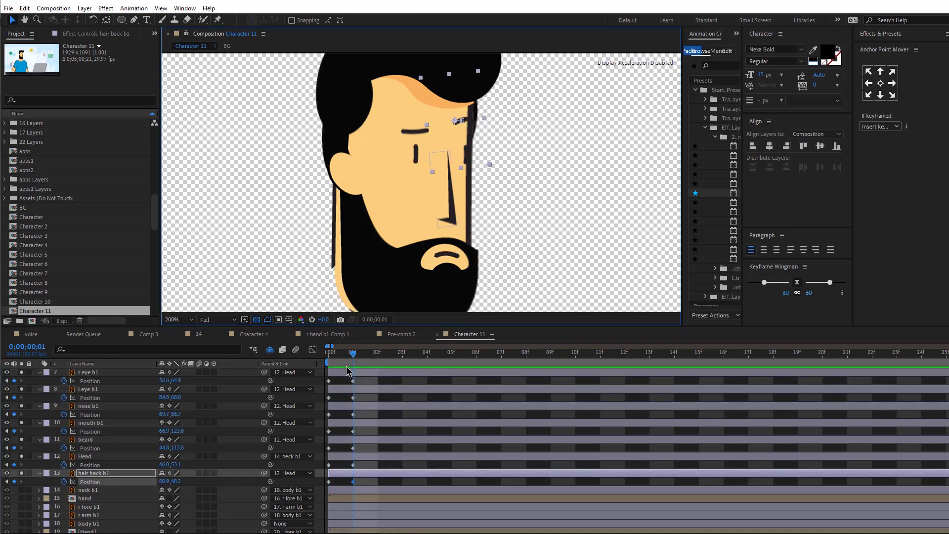
Move to 0;00;00;02 and select all head layers from hair back b1 up through ear b1
click(376, 364)
scroll(359, 474, up, 4)
scroll(362, 472, down, 1)
scroll(385, 401, up, 1)
shift+click(363, 390)
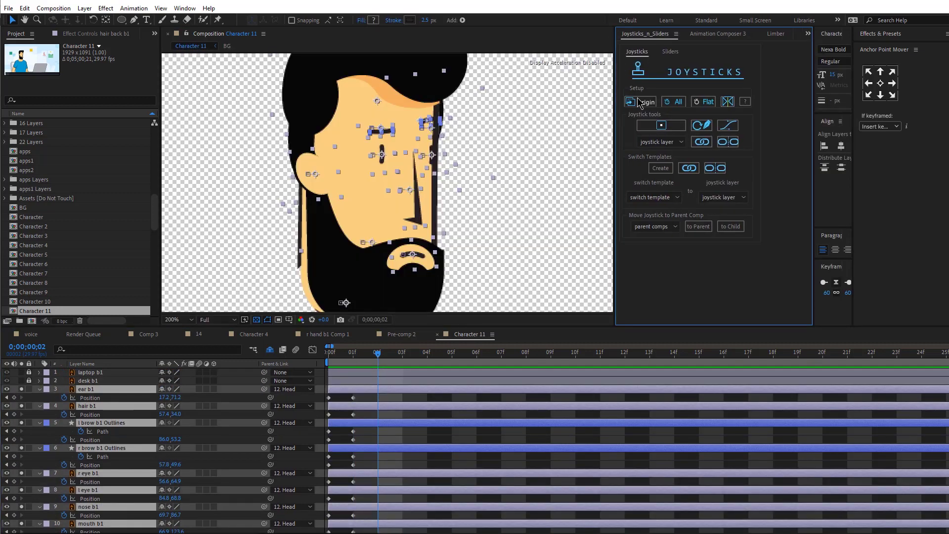
Copy the origin pose to the selected head layers at 0;00;00;02 and shift the Head layer left to Position 39.8, 53.1
click(642, 102)
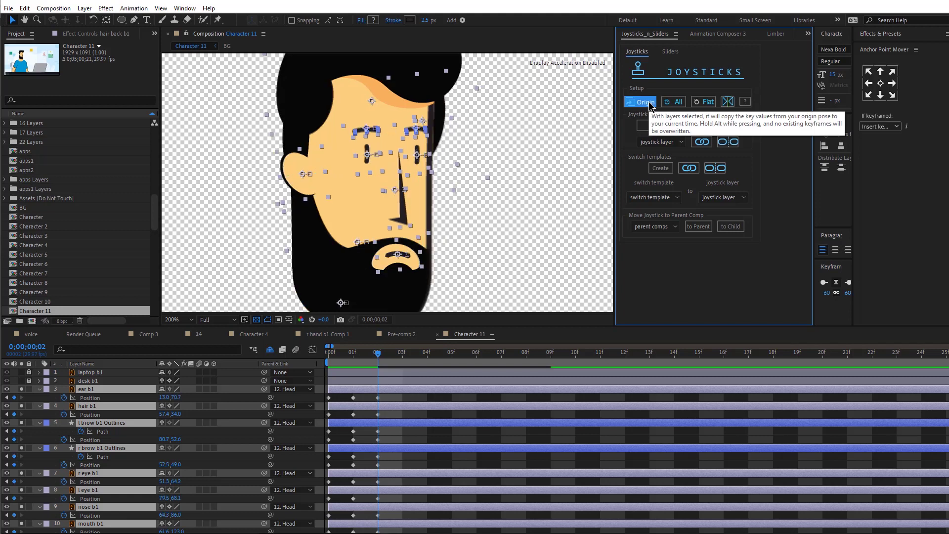
click(415, 440)
scroll(94, 482, down, 4)
click(101, 428)
drag(387, 219, 382, 218)
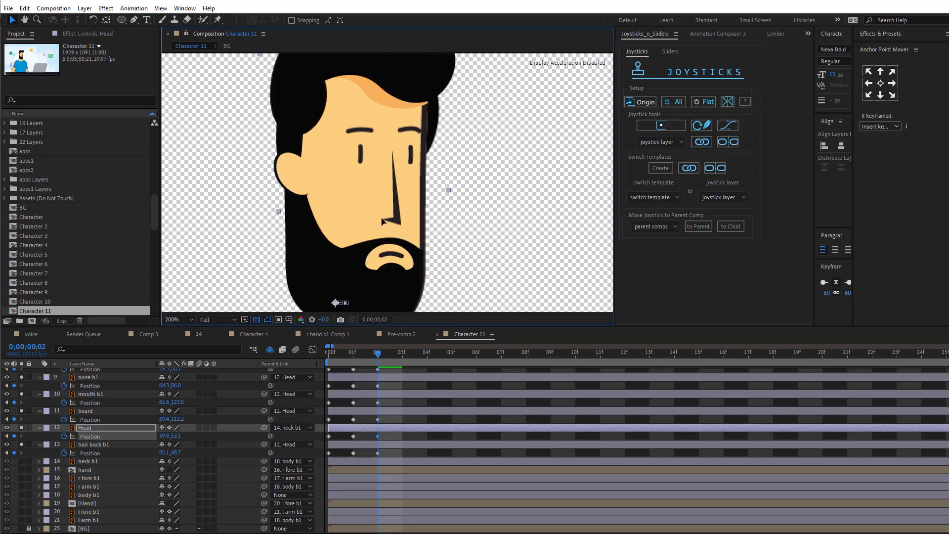
At 0;00;00;02, shift the brow, eye, nose, mouth and beard layers together left, bringing the mouth to Position 57.9, 122.5
click(93, 413)
scroll(94, 417, up, 5)
shift+click(96, 421)
drag(396, 209, 385, 211)
At 0;00;00;02, shift the ear b1 layer slightly left to Position 9.1, 70.3
click(95, 393)
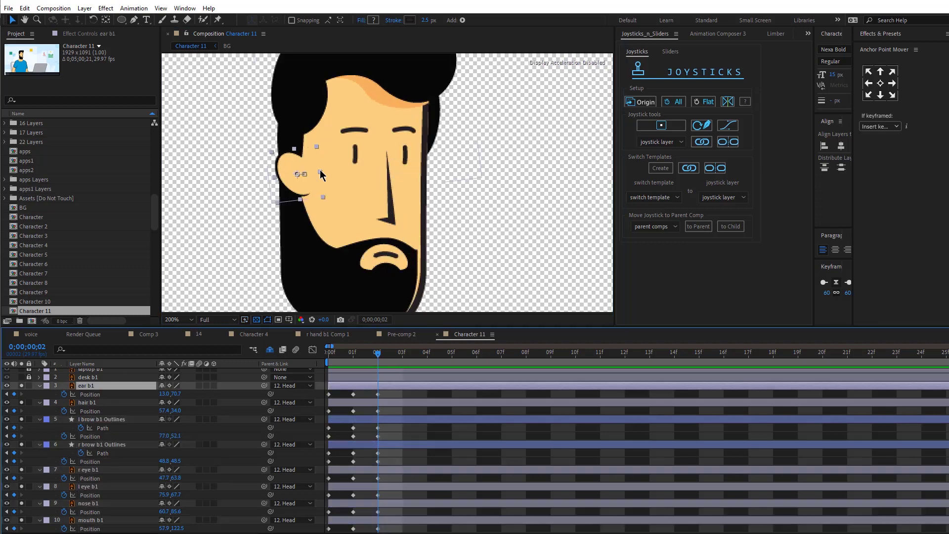
drag(307, 183, 303, 185)
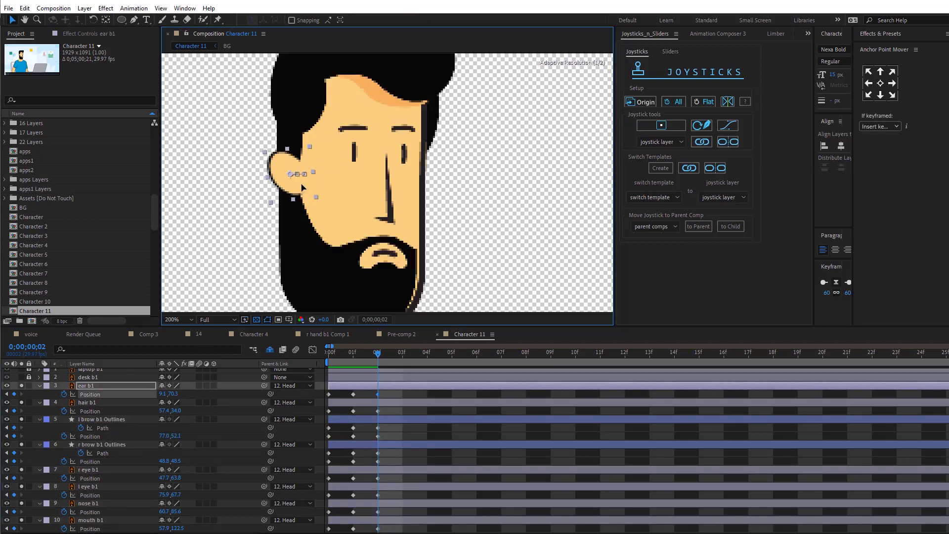
key(comma)
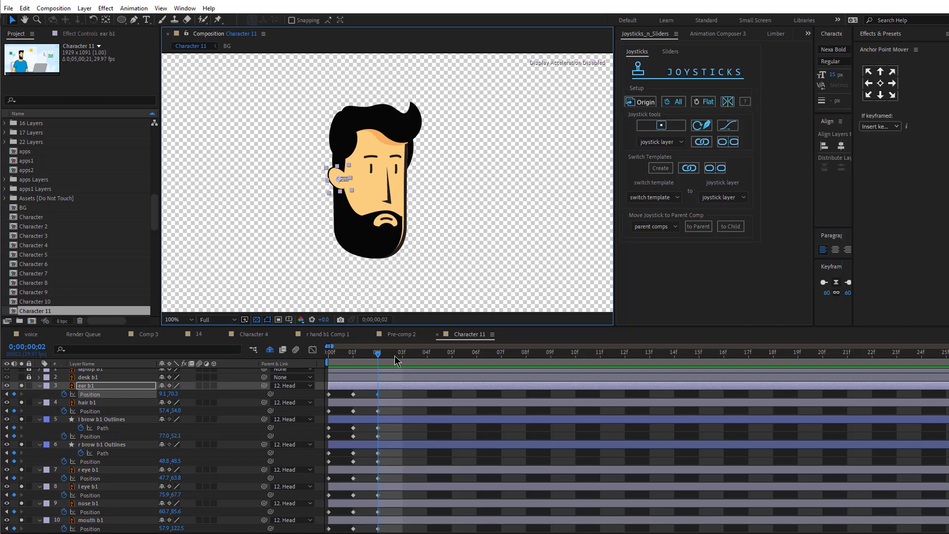
At 0;00;00;03, copy the origin pose to all head layers from ear b1 through hair back b1
click(394, 355)
scroll(403, 410, down, 5)
shift+click(403, 443)
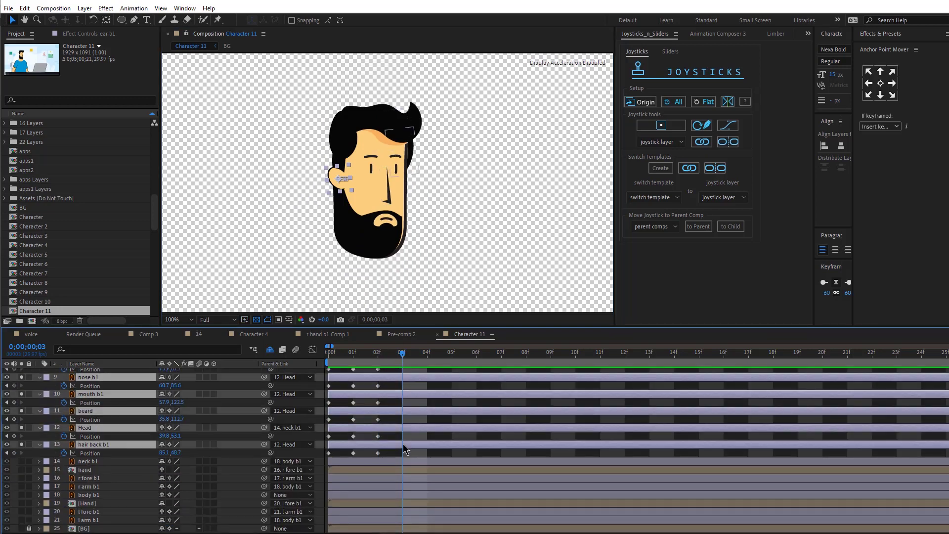
click(639, 101)
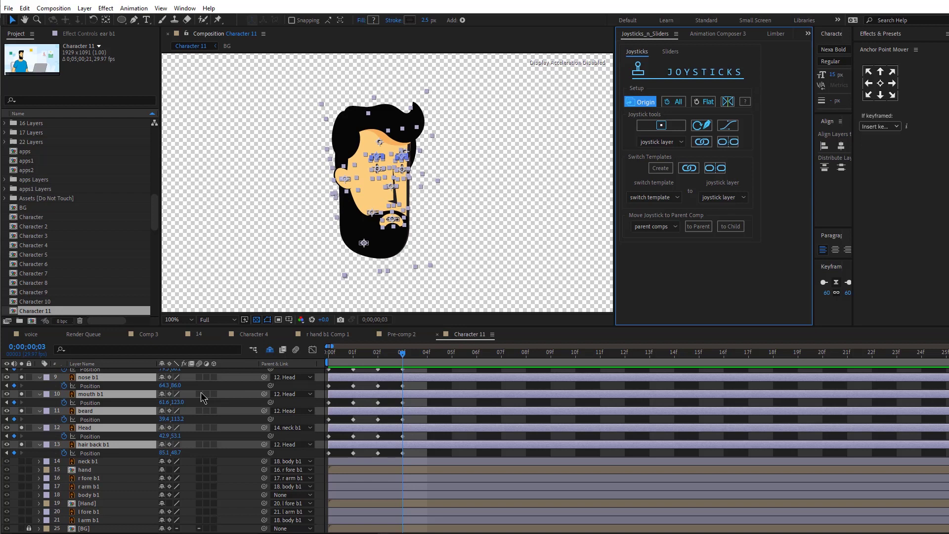
click(442, 451)
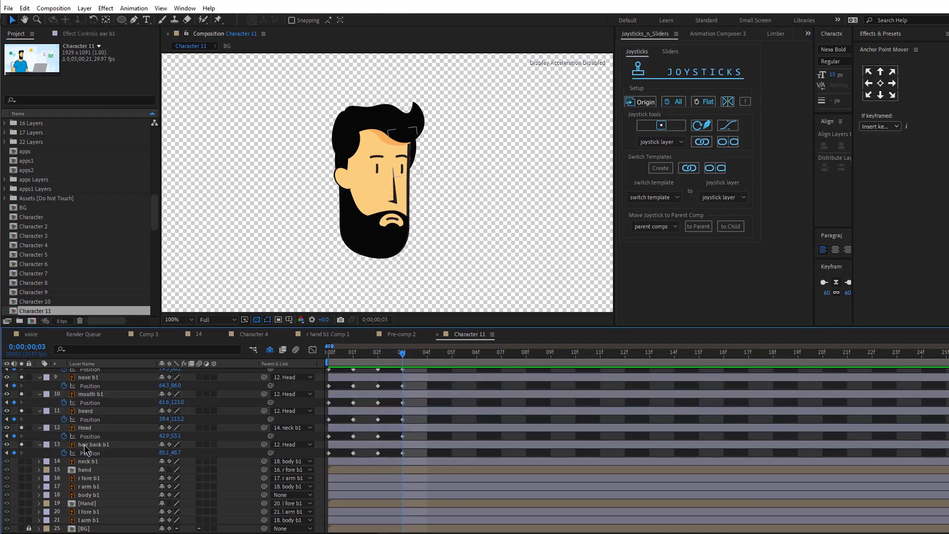
At 0;00;00;03, raise the Head layer to Position 42.9, 49.2
click(85, 428)
click(86, 410)
scroll(94, 415, up, 4)
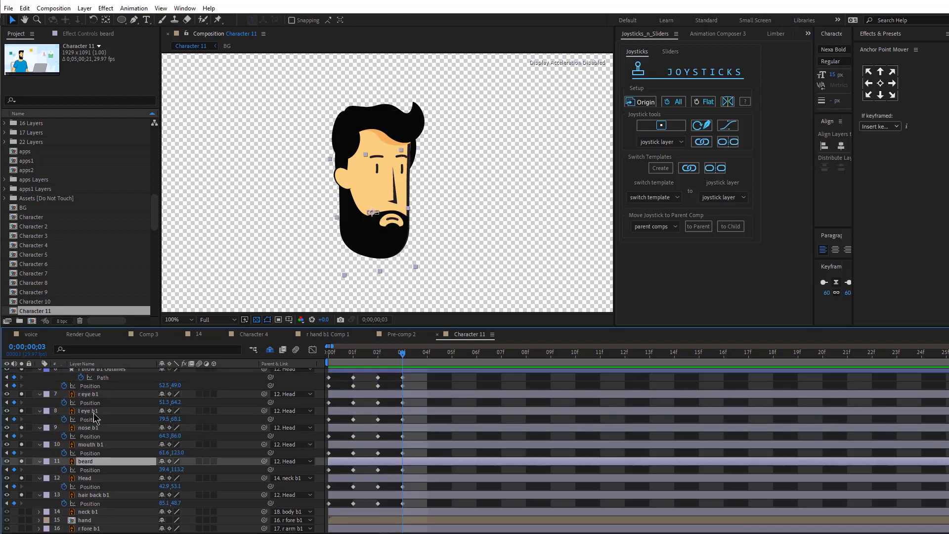
scroll(95, 462, down, 2)
click(93, 477)
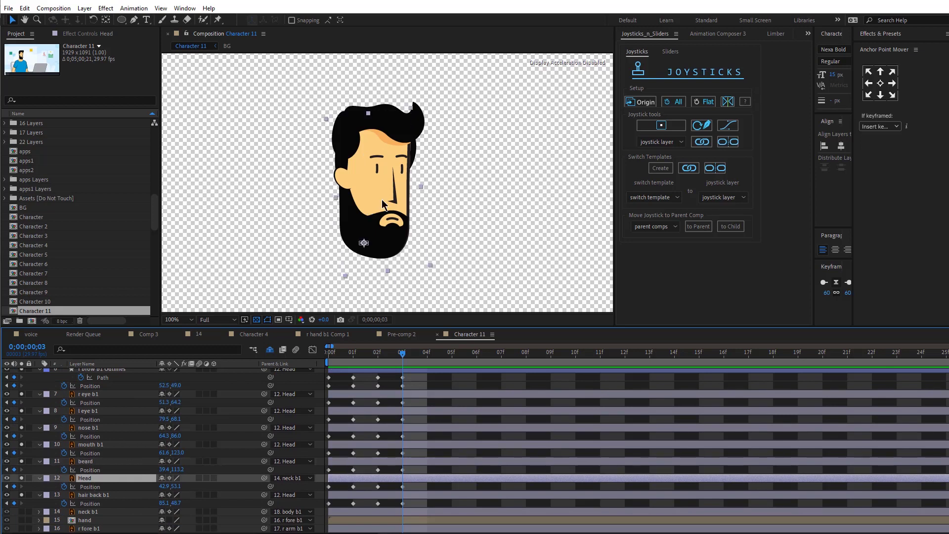
key(Up)
key(Up)
key(Up)
key(Up)
key(Up)
key(Up)
key(Up)
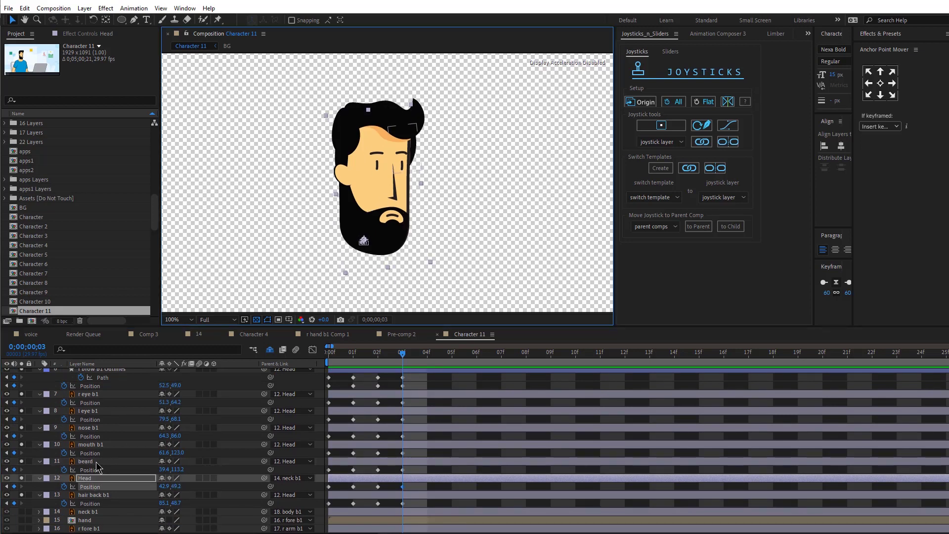
At 0;00;00;03, raise the brow, eye, nose, mouth and beard layers together, bringing the mouth to Position 62.1, 118.5
click(95, 462)
scroll(96, 464, up, 3)
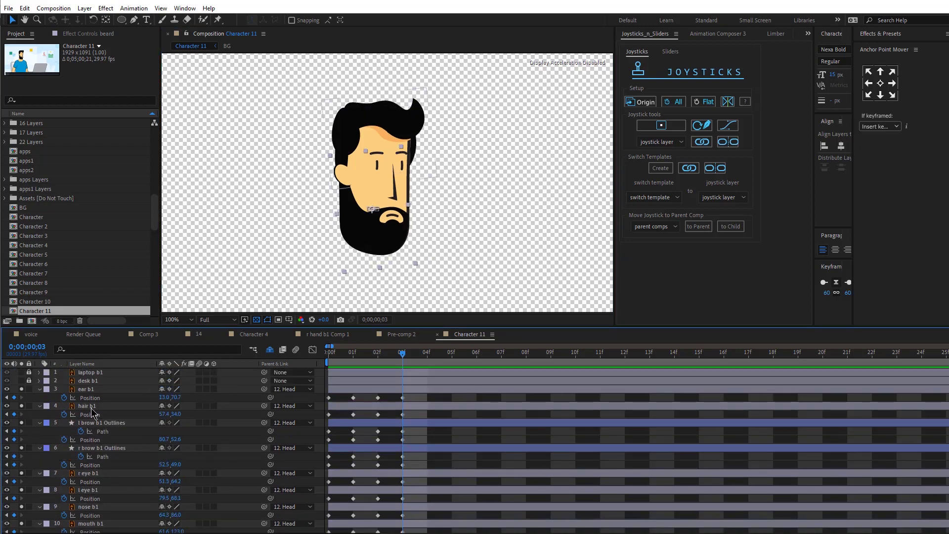
shift+click(93, 424)
scroll(448, 162, up, 1)
click(410, 252)
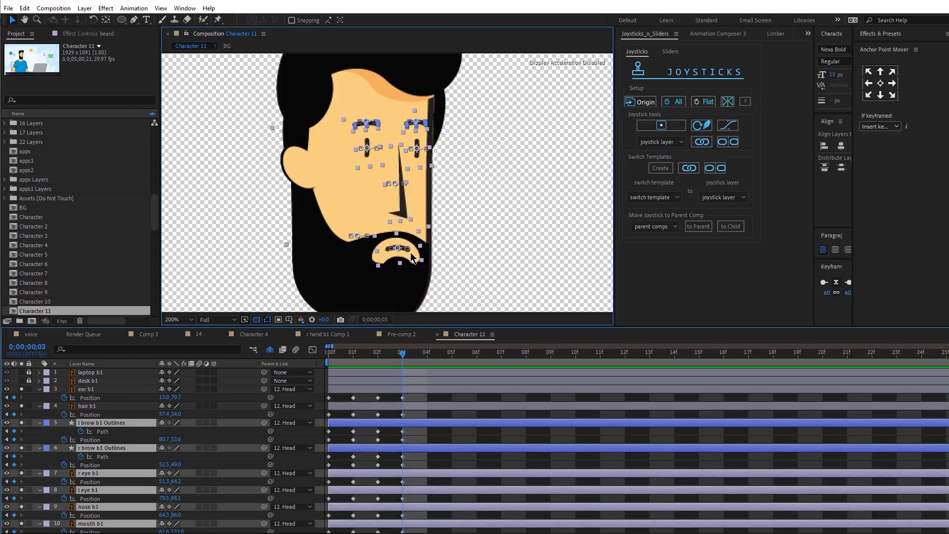
drag(401, 203, 400, 196)
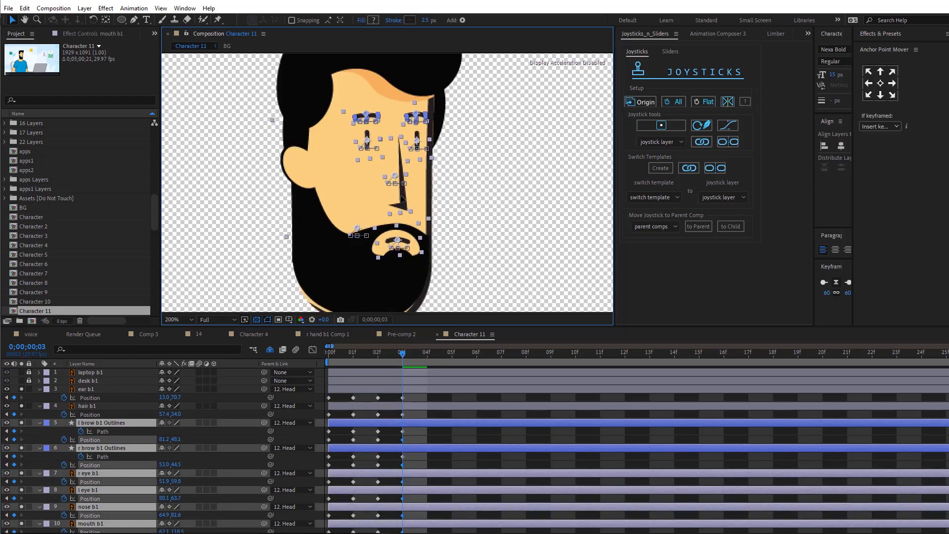
At 0;00;00;03, lower ear b1 to Position 12.6, 73.5 and raise hair back b1 to Position 85.9, 42.3
click(91, 397)
drag(318, 185, 319, 191)
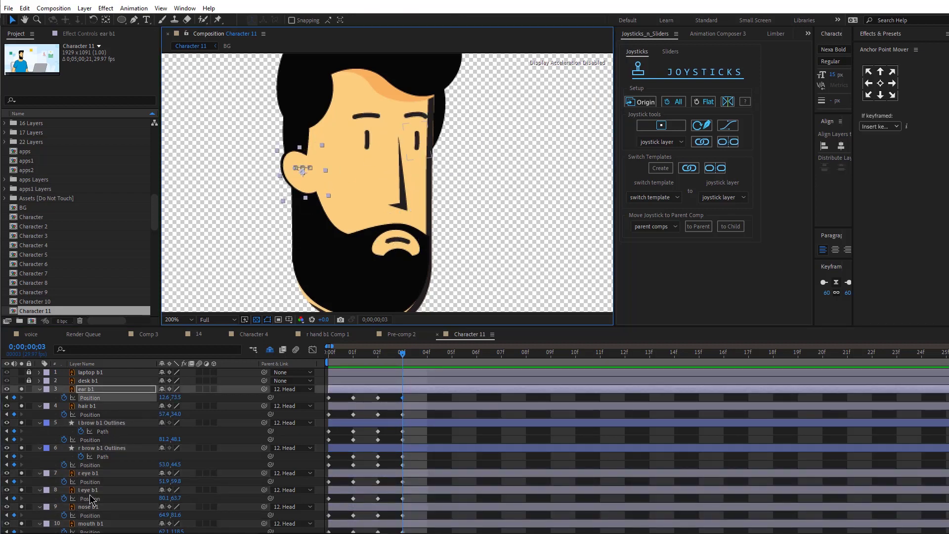
scroll(91, 494, down, 5)
click(96, 447)
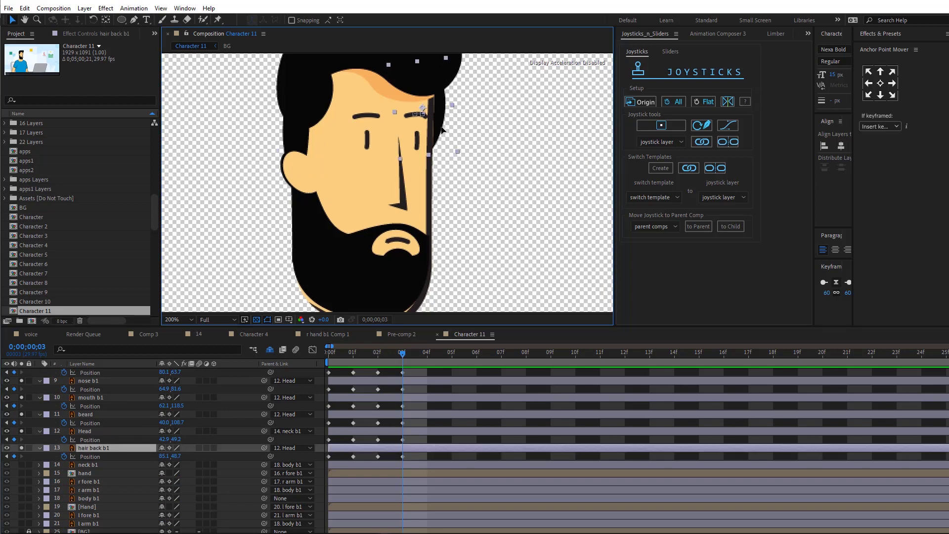
key(shift+Up)
key(comma)
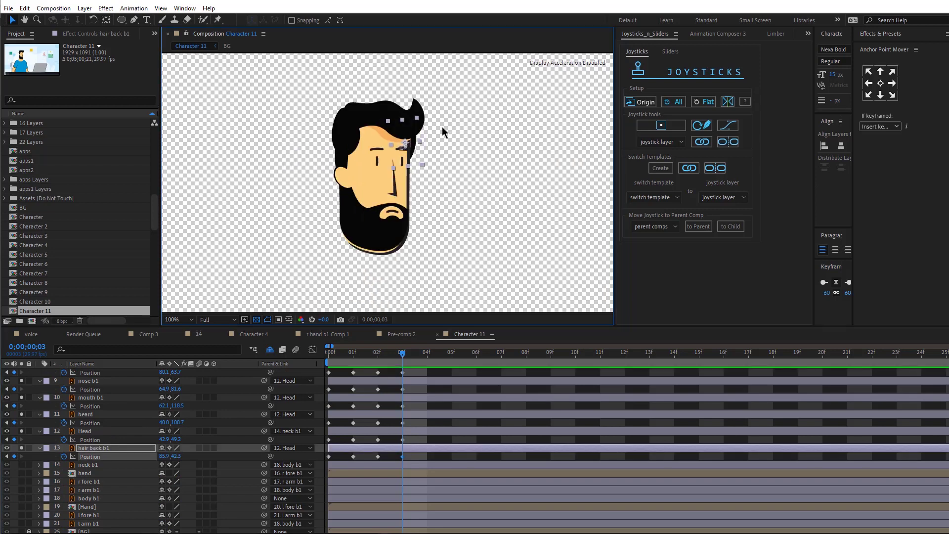
At 0;00;00;03, raise both brow outline layers slightly, to Position 81.4, 47.0 for the l brow and 53.2, 43.4 for the r brow
scroll(99, 430, up, 5)
click(90, 423)
ctrl+click(105, 398)
key(period)
key(period)
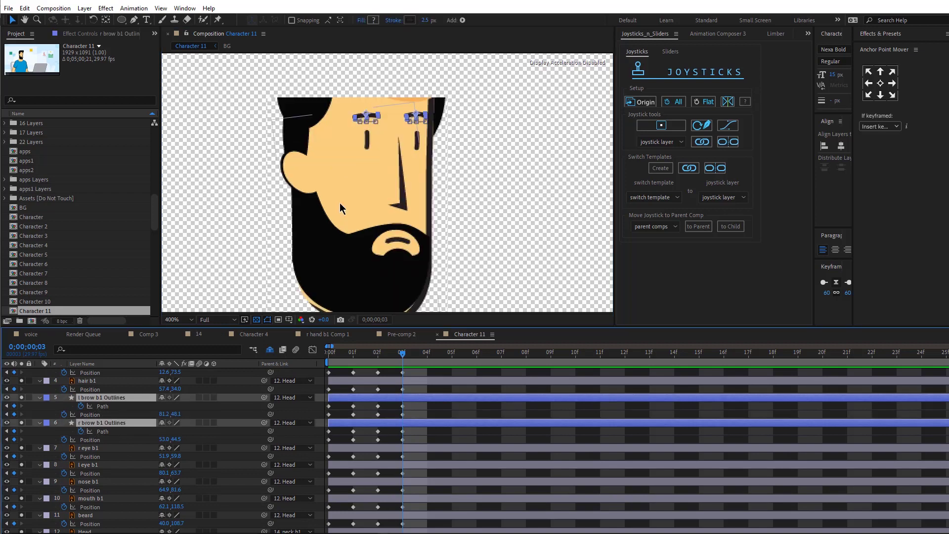
drag(374, 138, 383, 236)
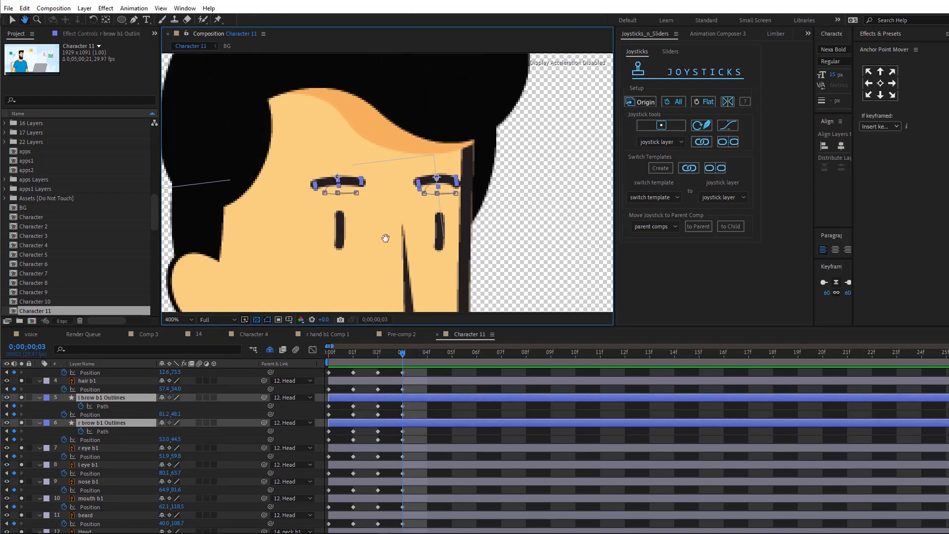
drag(354, 178, 354, 175)
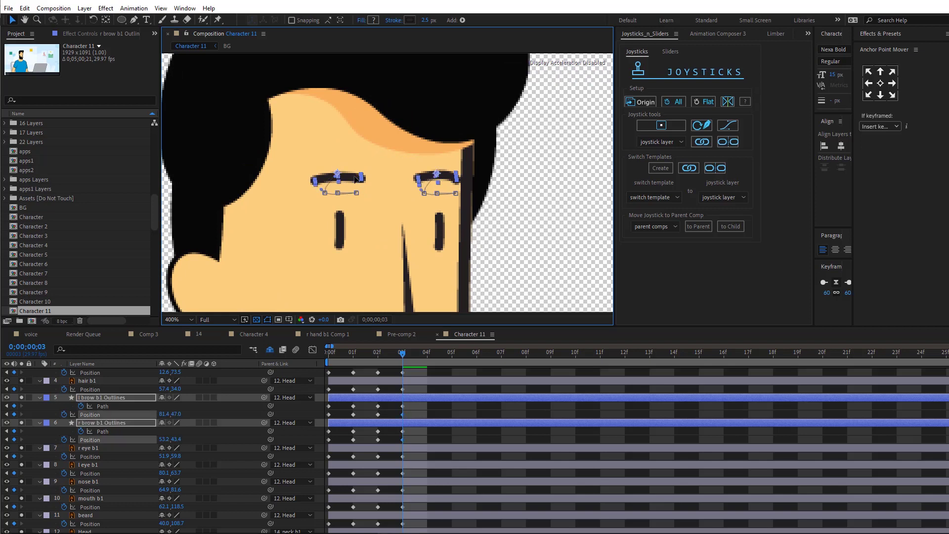
Arch the r brow and l brow paths at 0;00;00;03 by pulling their middle points upward
click(404, 422)
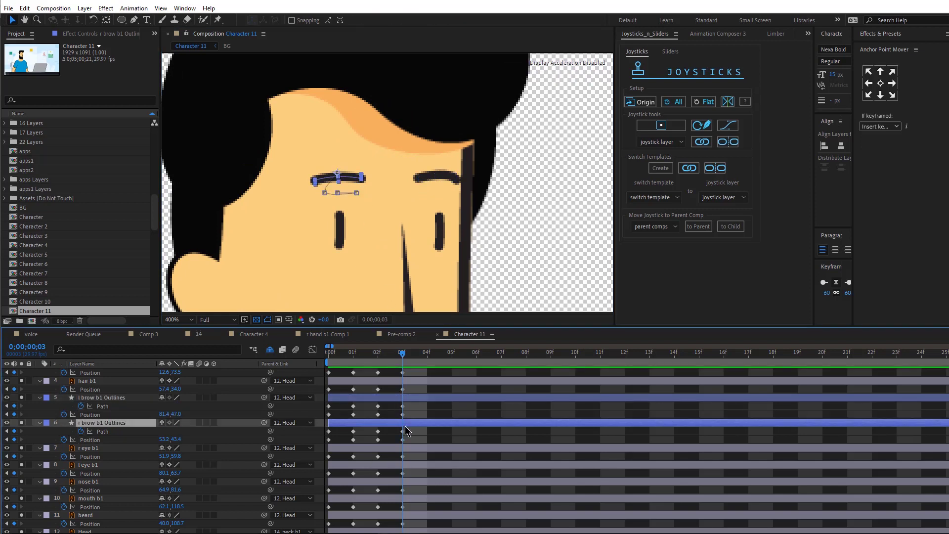
drag(338, 175, 338, 165)
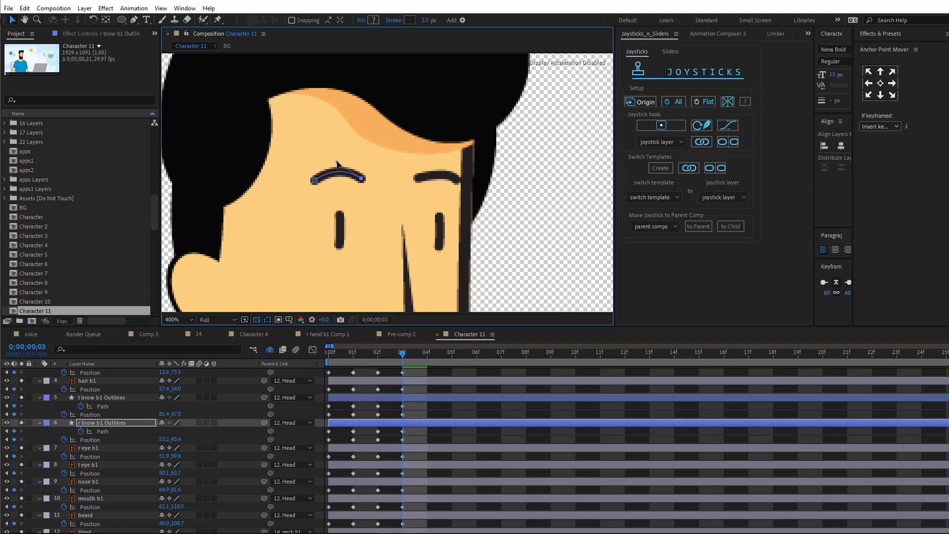
click(425, 398)
key(g)
key(v)
drag(448, 165, 445, 157)
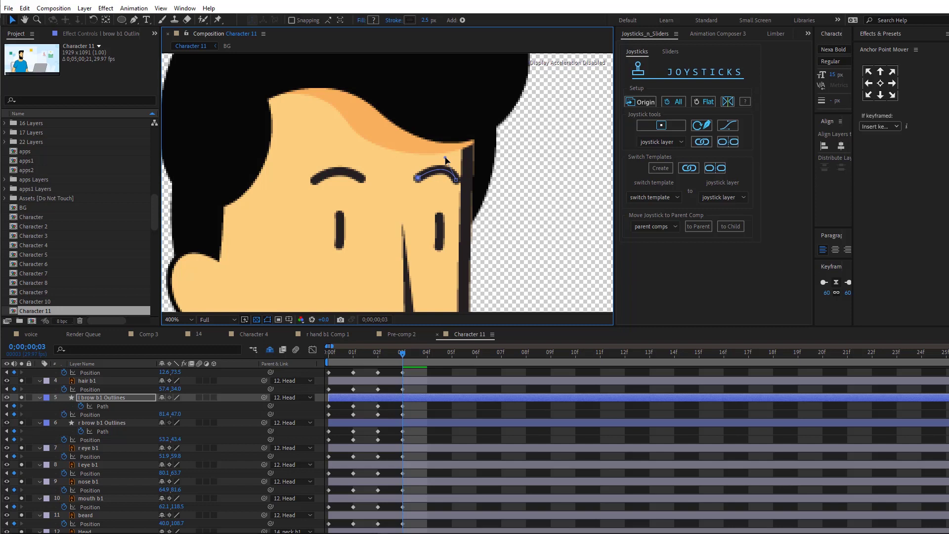
click(422, 410)
scroll(429, 116, down, 4)
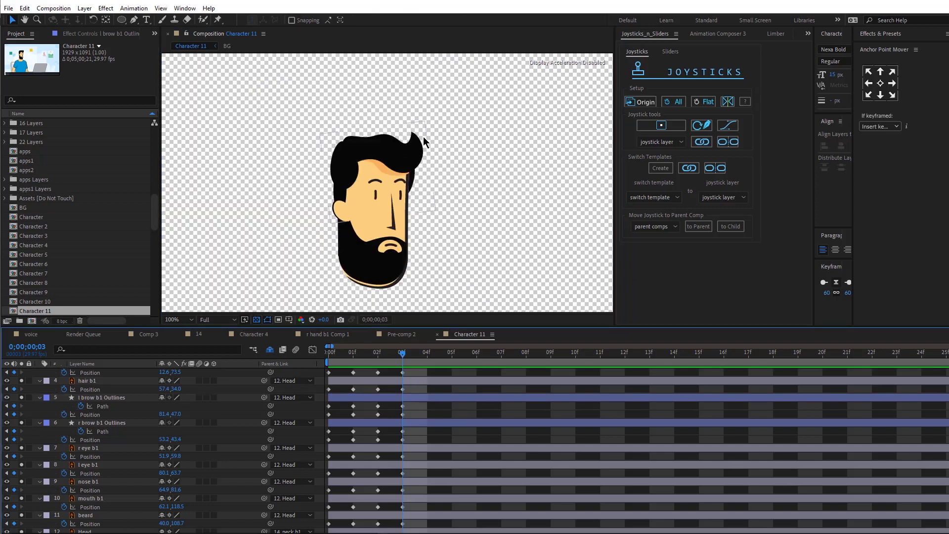
At 0;00;00;04, copy the origin pose to all head layers and lower the Head layer to Position 42.9, 57.1
click(423, 354)
scroll(423, 435, up, 1)
click(415, 388)
scroll(420, 438, down, 2)
scroll(419, 435, down, 3)
shift+click(421, 444)
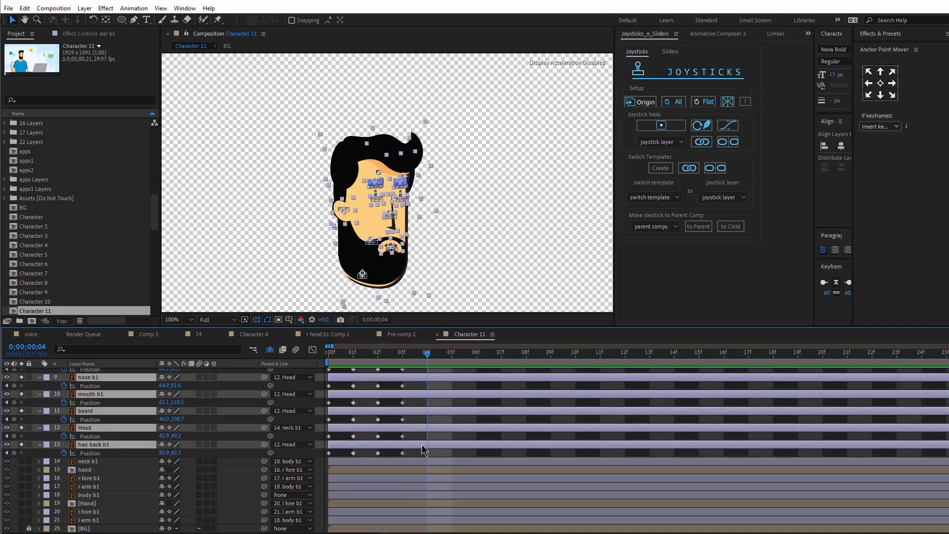
click(641, 105)
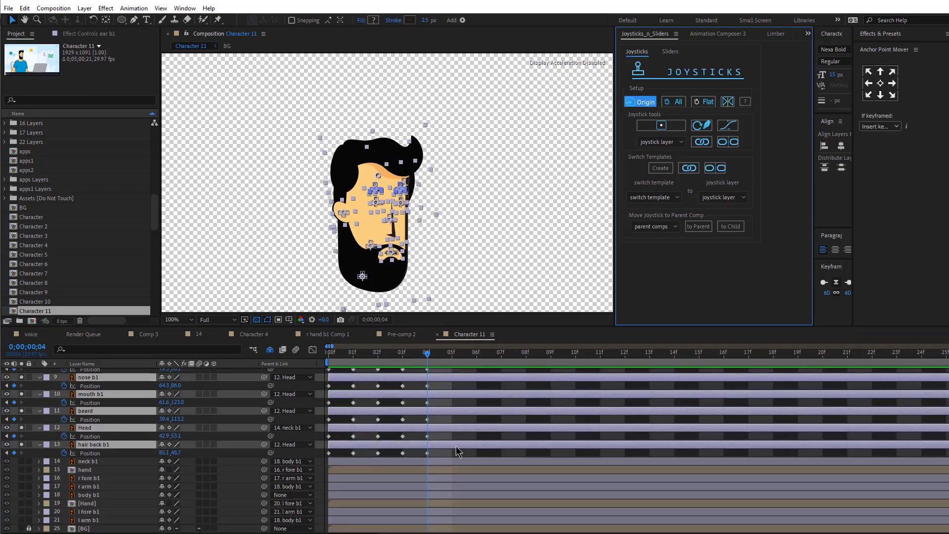
click(85, 428)
drag(379, 217, 379, 220)
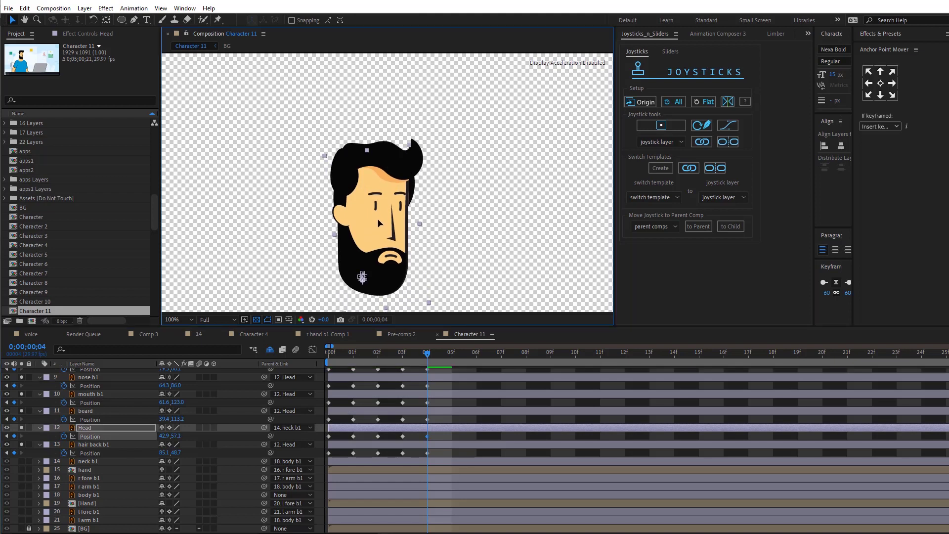
At 0;00;00;04, lower the brow, eye, nose, mouth and beard layers together, bringing the mouth to Position 61.1, 126.9
click(91, 418)
scroll(92, 417, up, 5)
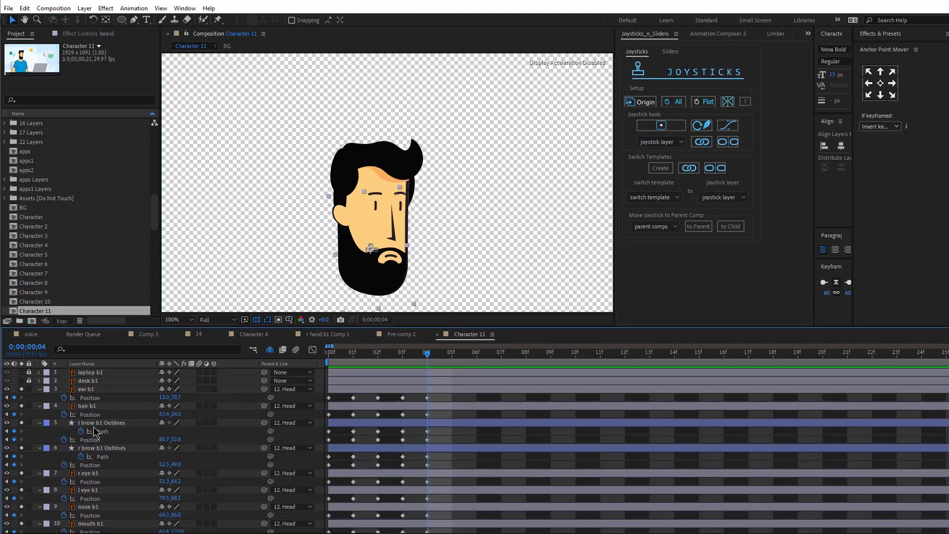
shift+click(97, 423)
scroll(435, 201, up, 1)
drag(407, 173, 428, 58)
key(v)
drag(429, 224, 430, 230)
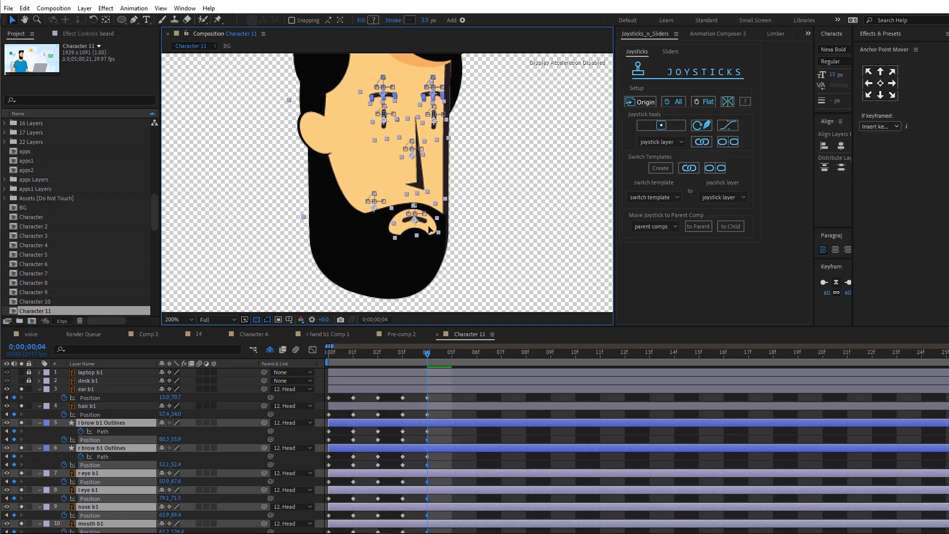
At 0;00;00;04, raise the ear b1 layer to Position 13.5, 66.5
click(92, 397)
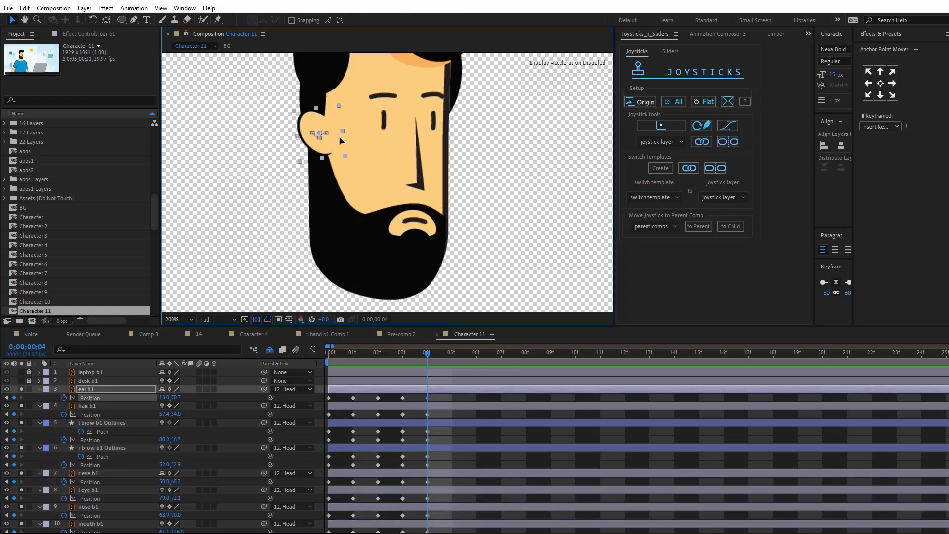
key(Up)
key(Up)
key(Up)
key(Up)
key(Up)
At 0;00;00;04, lower the hair back b1 layer to Position 84.6, 53.2
key(h)
drag(442, 105, 427, 211)
key(v)
click(96, 406)
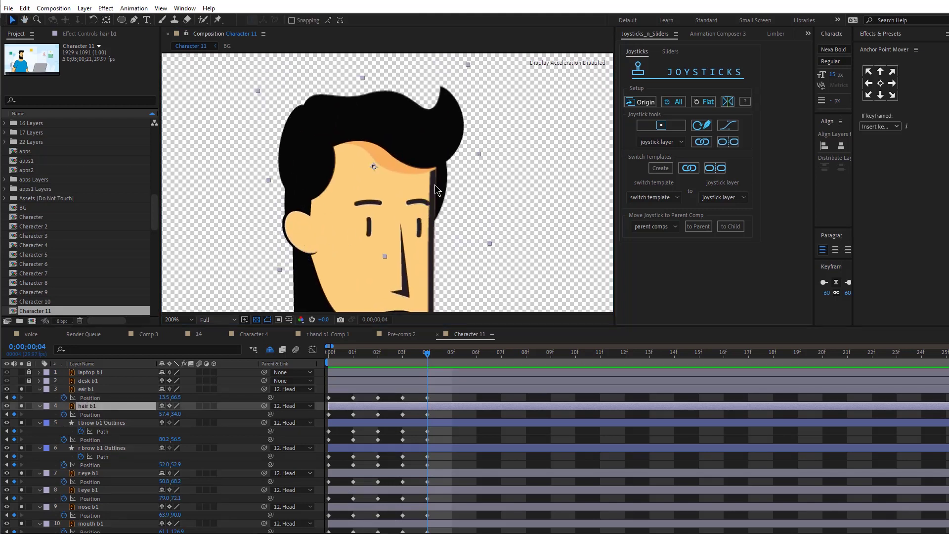
scroll(82, 441, down, 3)
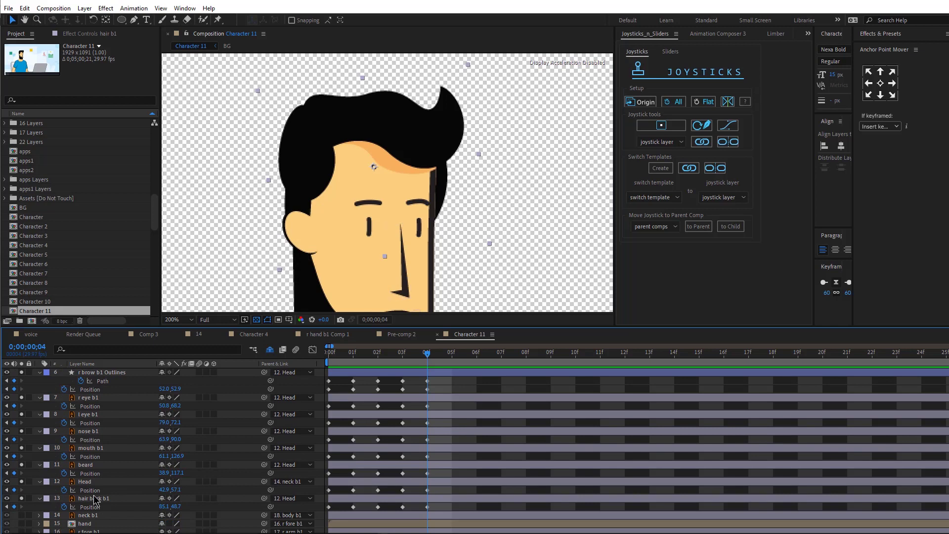
click(94, 498)
drag(447, 191, 441, 196)
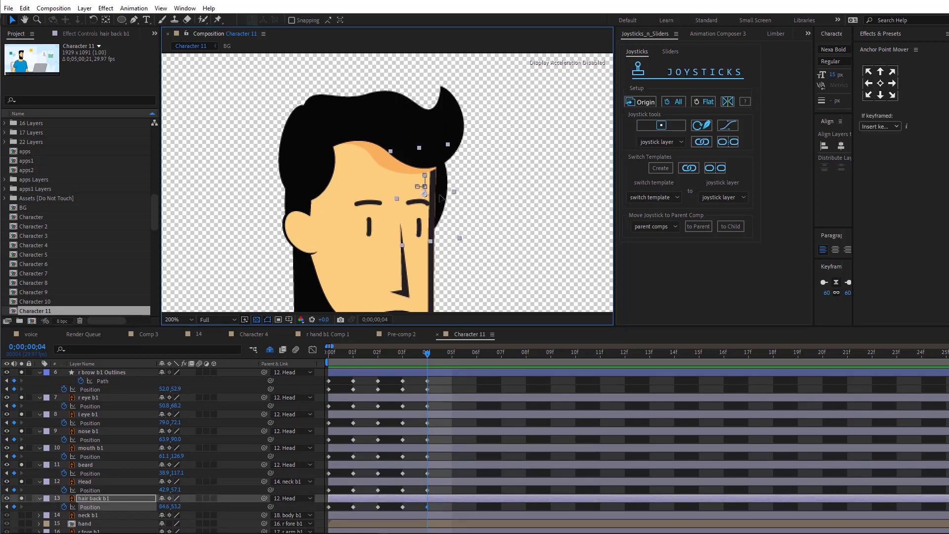
At 0;00;00;04, lower both brow outline layers together, bringing l brow b1 to Position 79.9, 59.3 and r brow b1 to 51.7, 55.7
scroll(87, 391, up, 1)
click(99, 401)
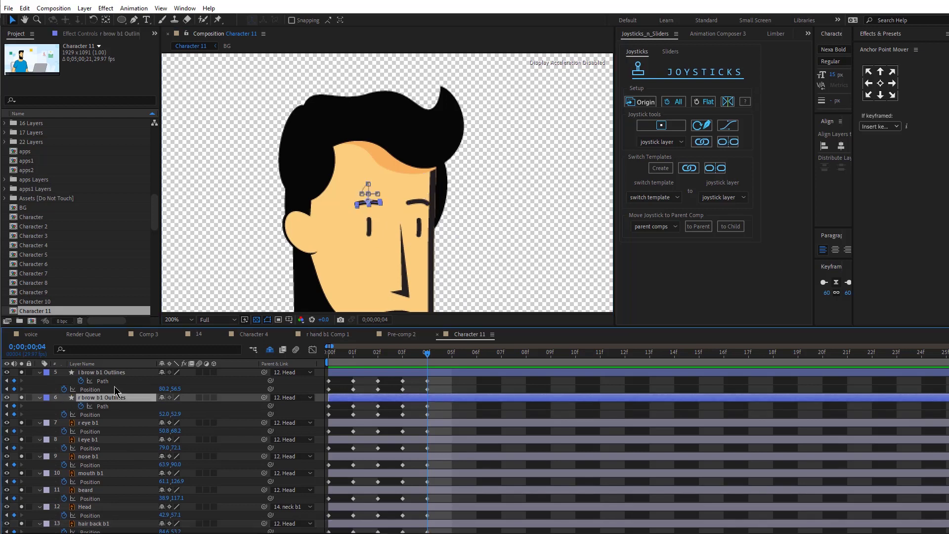
shift+click(110, 374)
scroll(318, 253, up, 1)
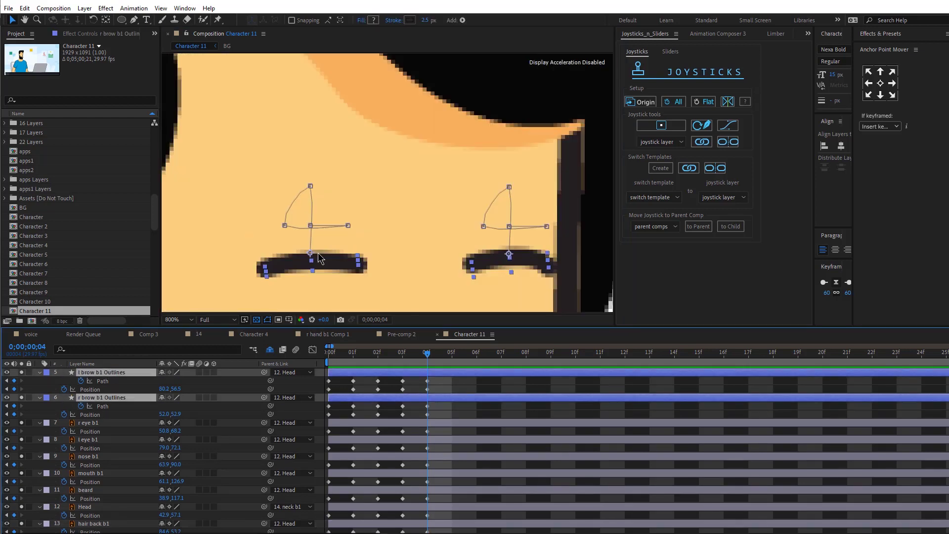
drag(329, 268, 326, 287)
scroll(326, 287, down, 4)
click(449, 406)
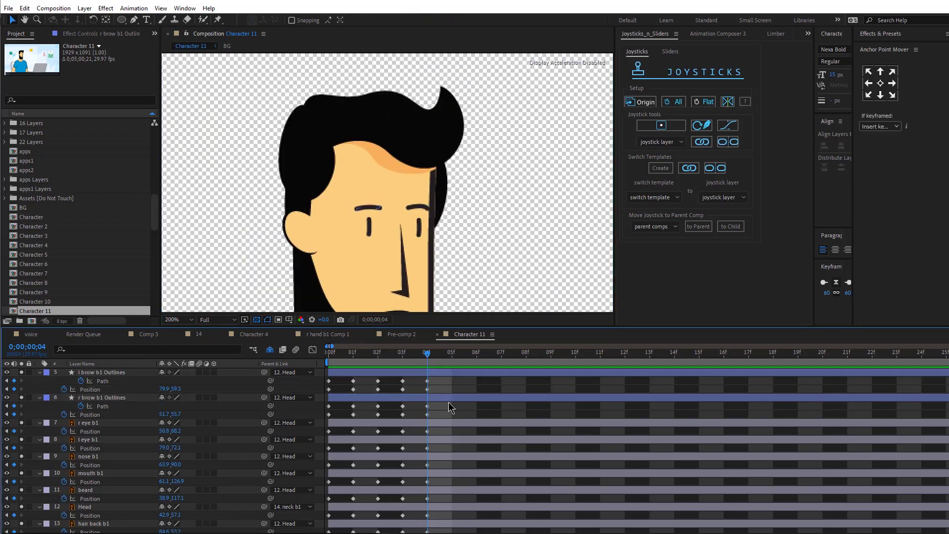
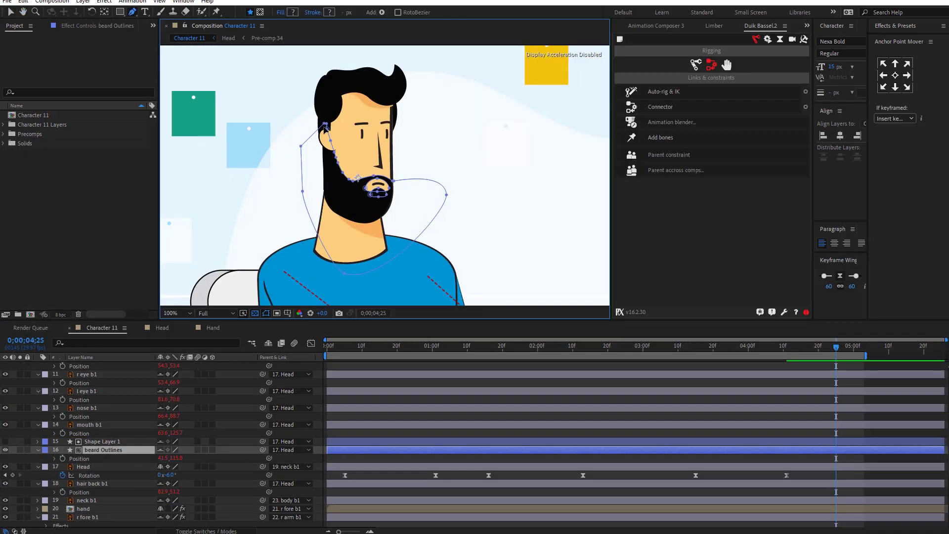
Examine the beard Outlines layer's track matte options, including Alpha Matte "Shape Layer 1"
key(v)
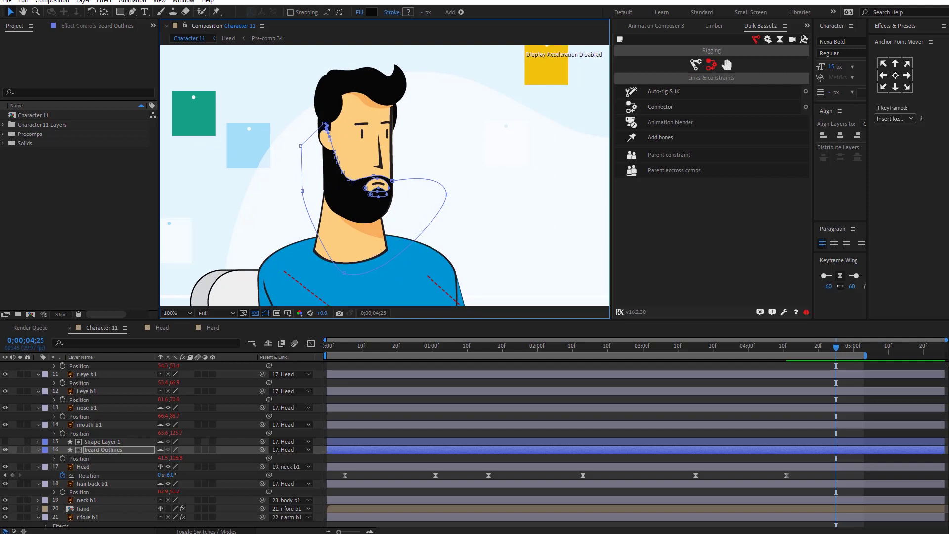
click(203, 530)
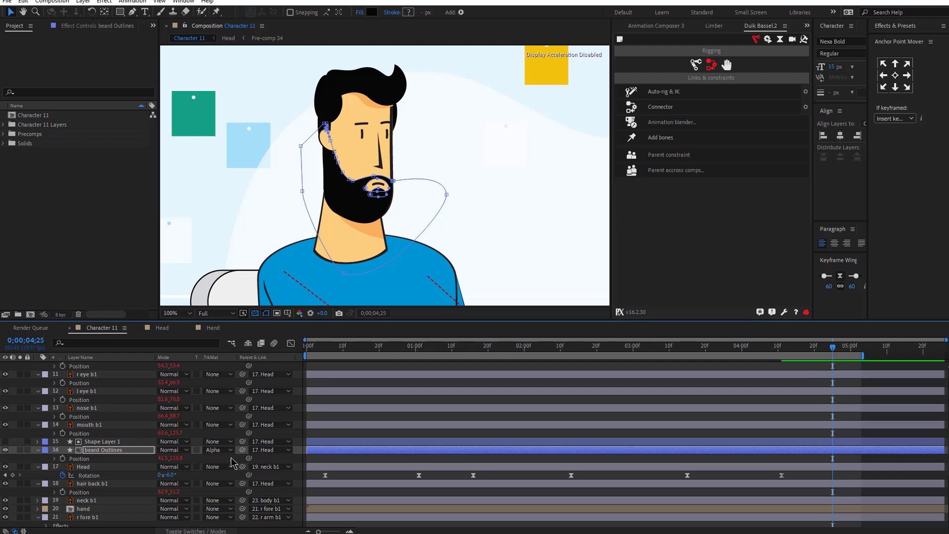
click(223, 450)
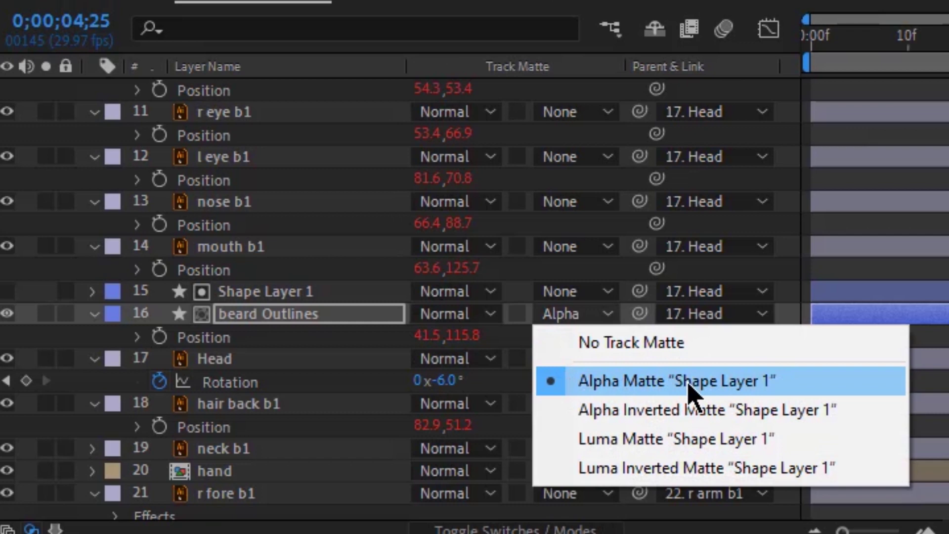
click(289, 310)
Toggle Shape Layer 1's visibility to inspect the beard's matte shape and check the matte layer's parent
click(267, 291)
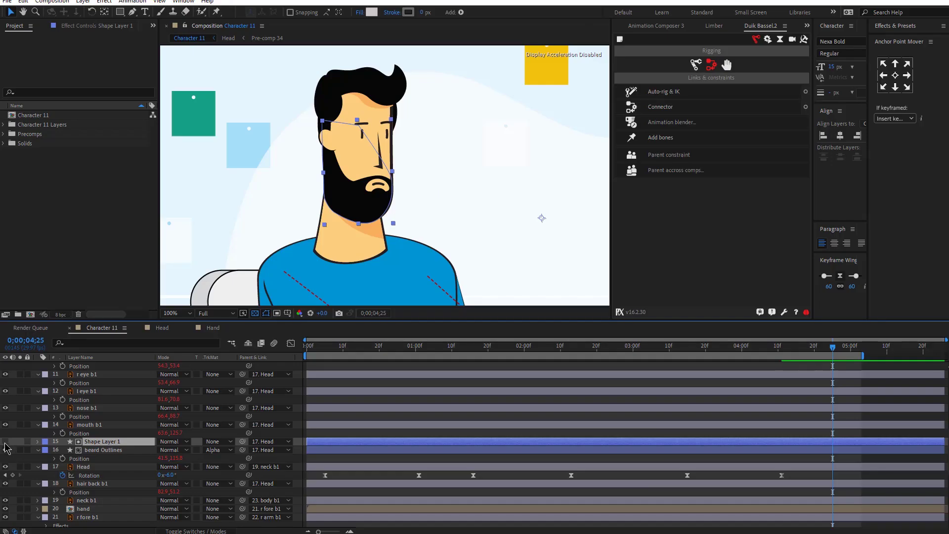
click(5, 442)
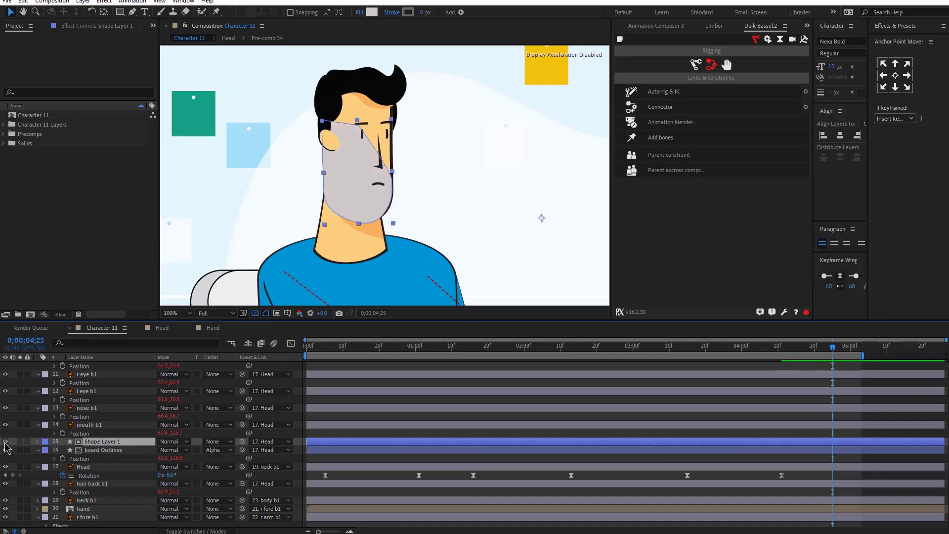
click(5, 442)
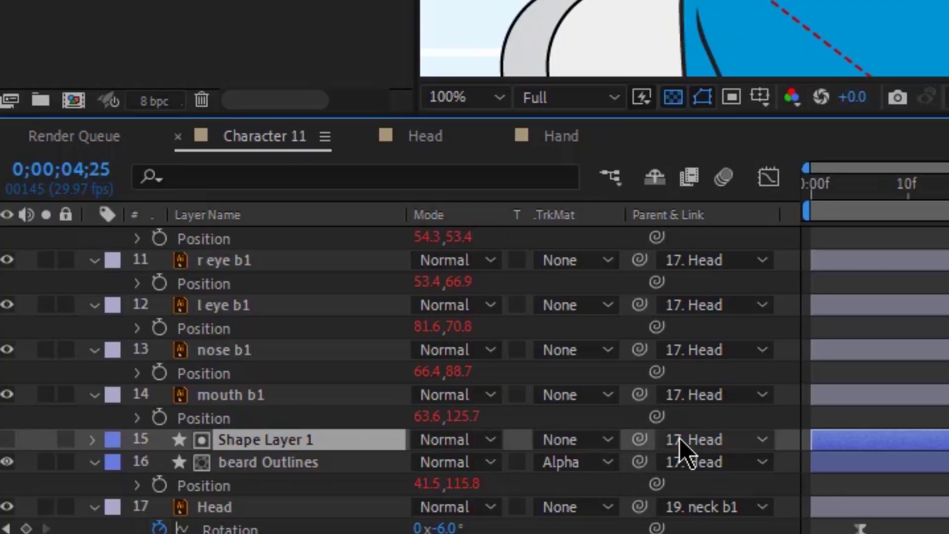
click(260, 442)
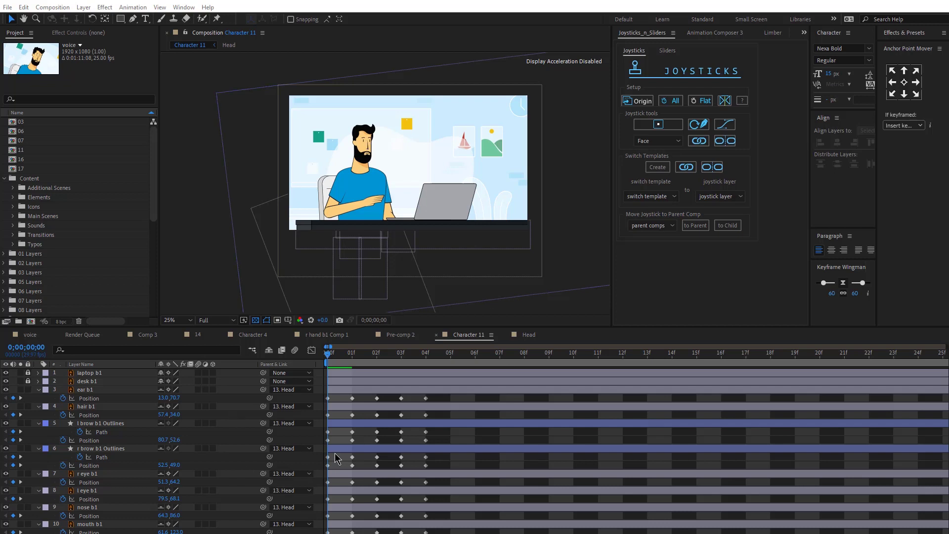
Select all the keyframed head layers and create a joystick controller named Face from them
drag(444, 399, 313, 447)
key(ctrl+a)
scroll(188, 435, up, 5)
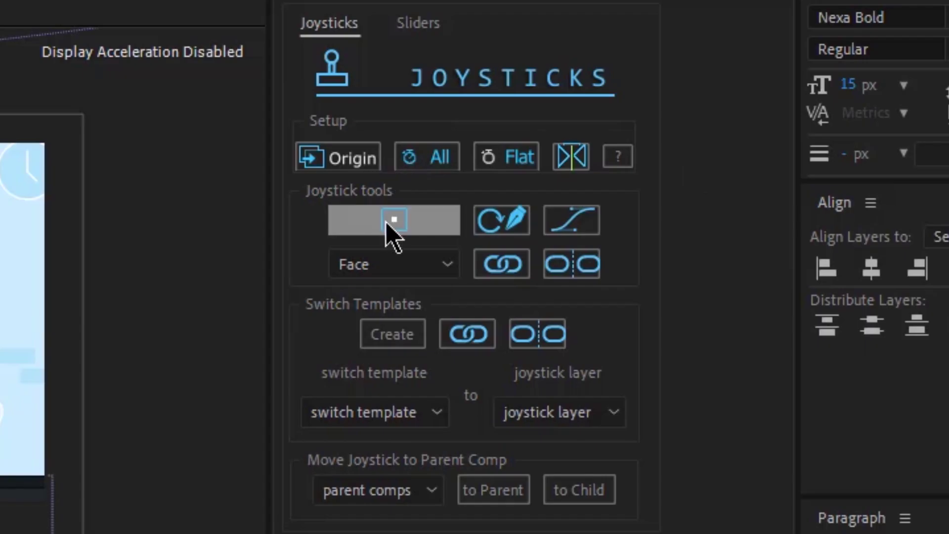
click(657, 125)
text(Face)
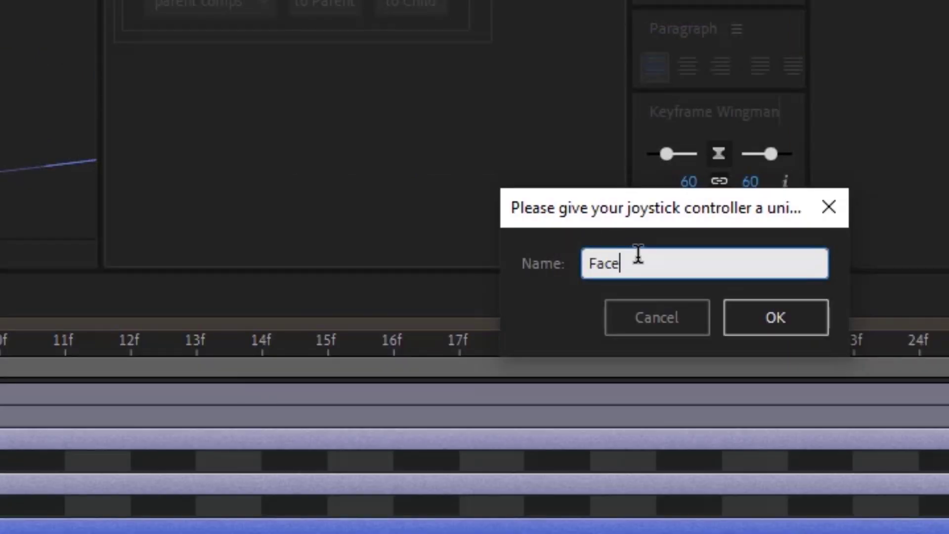
click(764, 321)
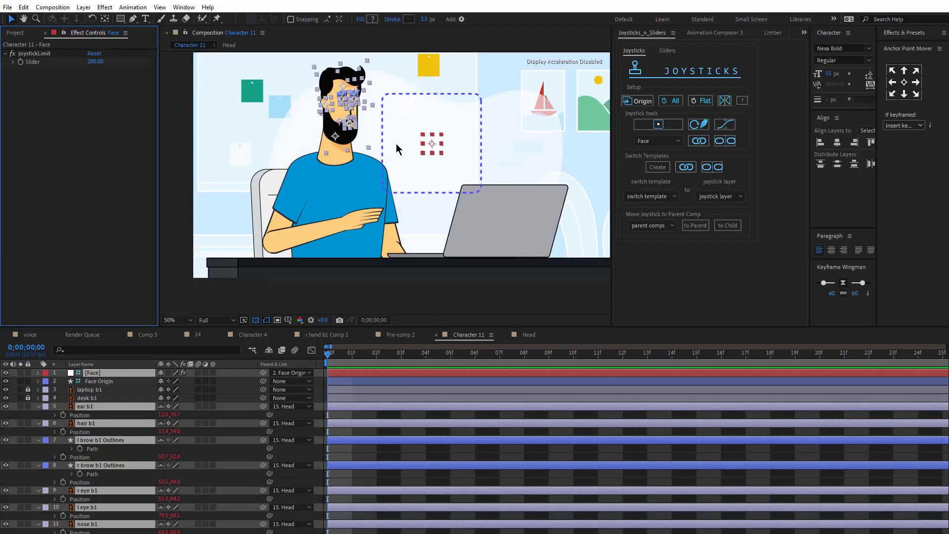
Move the Face joystick controller around inside its boundary to test the head turn, leaving it slightly left of centre
click(472, 418)
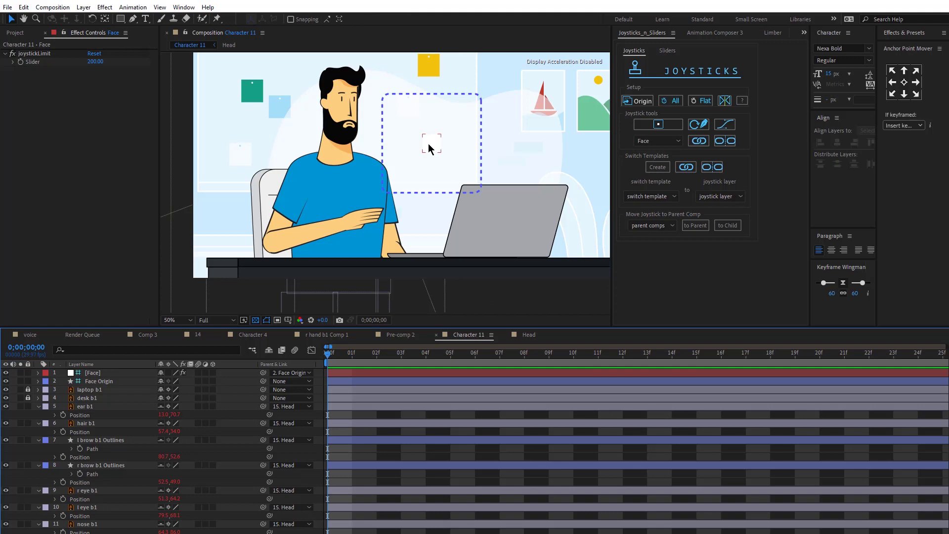
click(432, 145)
drag(453, 113, 419, 145)
click(108, 389)
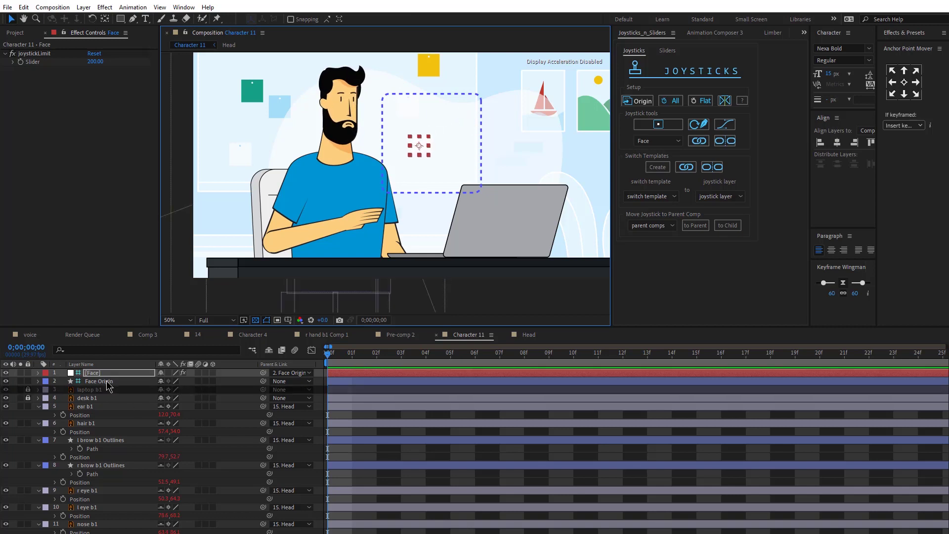
Mark the facial layers down to beard Outlines, plus hair back b1, as shy and toggle the hiding of shy layers
click(110, 381)
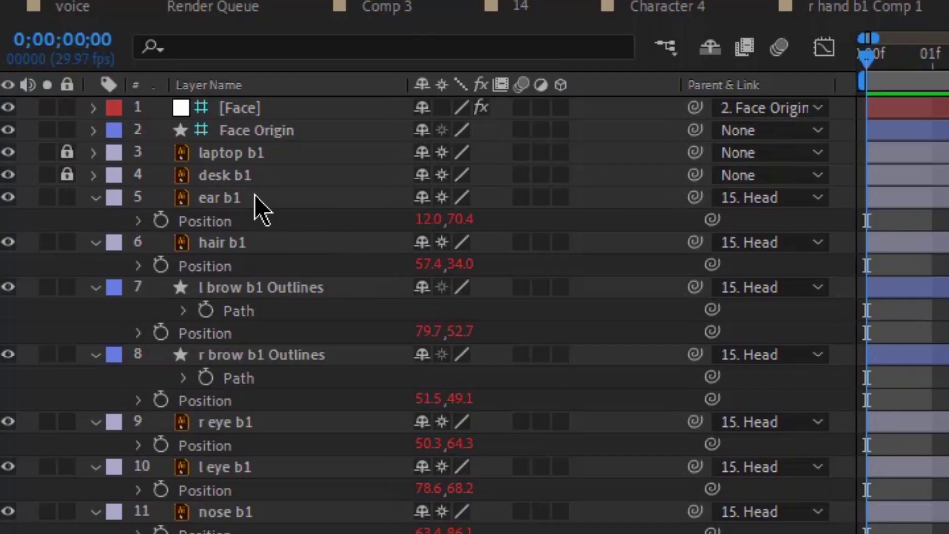
scroll(91, 411, down, 5)
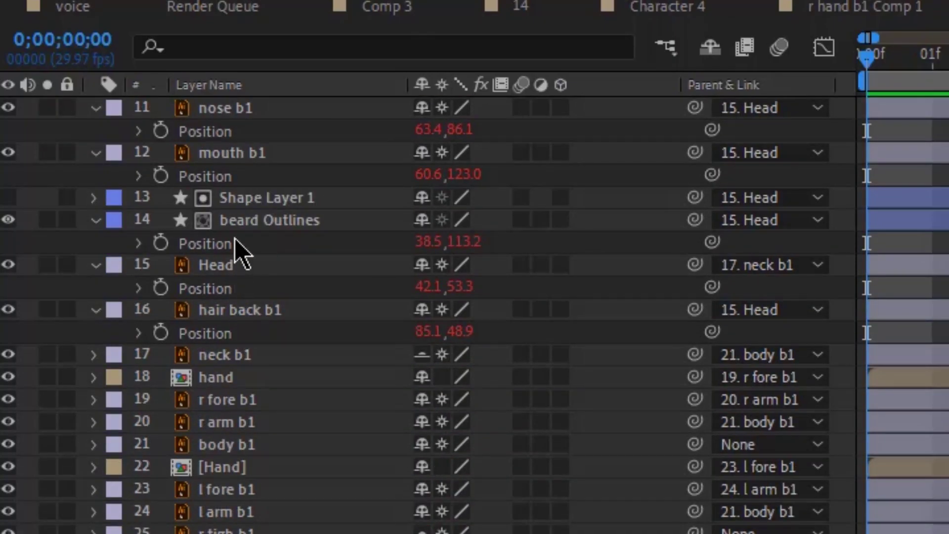
shift+click(233, 220)
ctrl+click(232, 310)
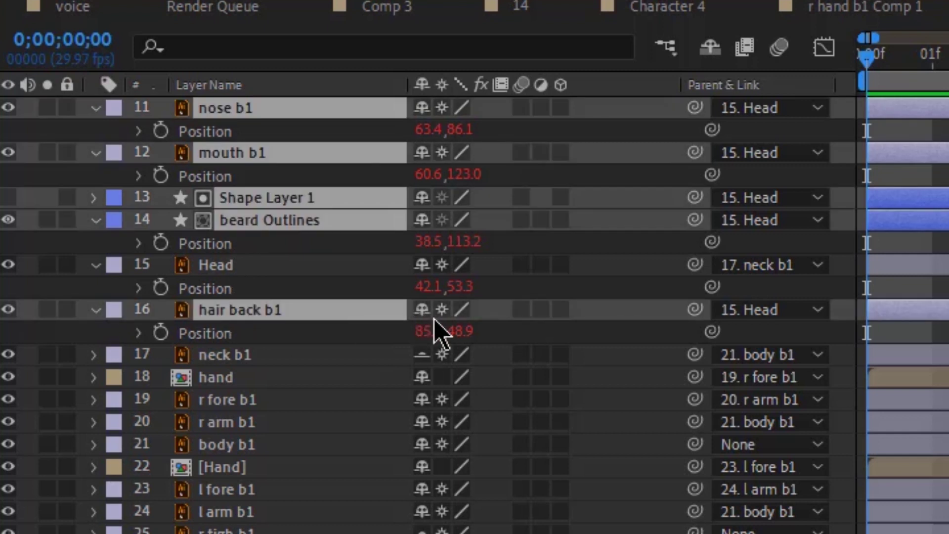
click(423, 310)
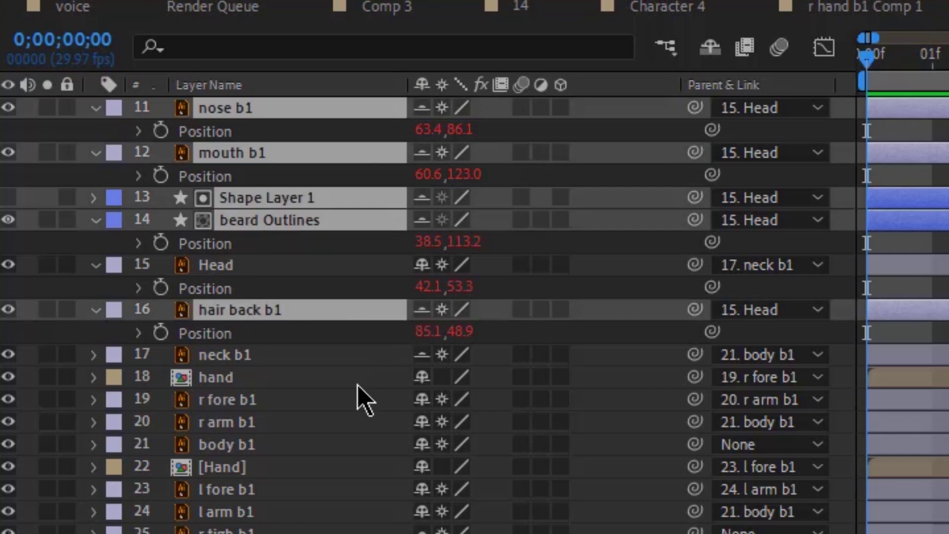
click(717, 49)
click(409, 152)
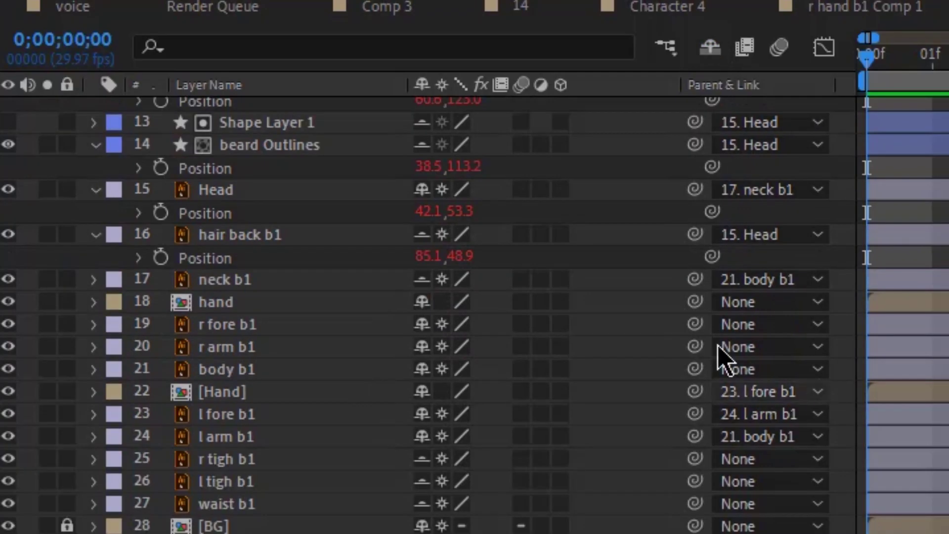
Parent the hand layer to r fore b1 and r fore b1 to r arm b1
drag(264, 445, 98, 455)
drag(253, 326, 253, 326)
drag(694, 324, 328, 346)
Solo the hand layer and move its anchor point to the wrist
click(210, 301)
click(47, 302)
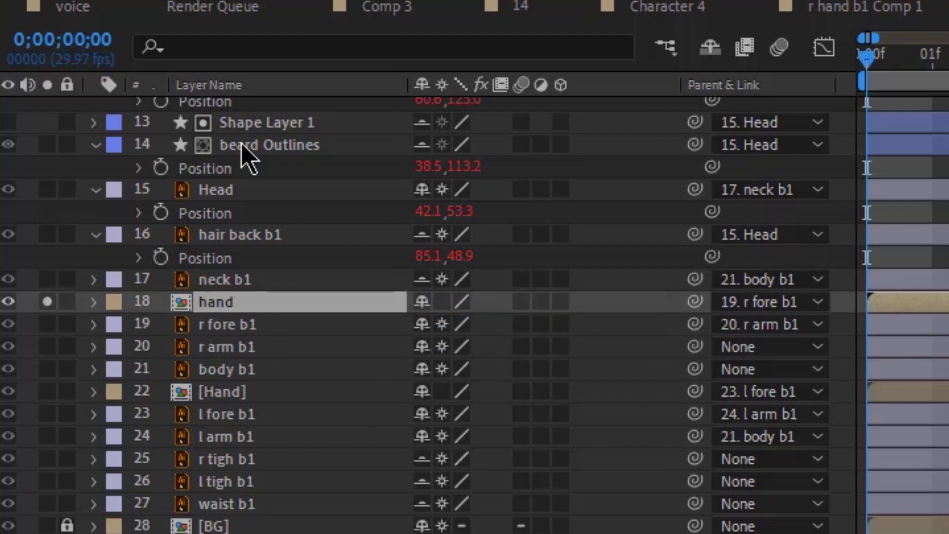
drag(392, 269, 402, 214)
scroll(397, 193, up, 2)
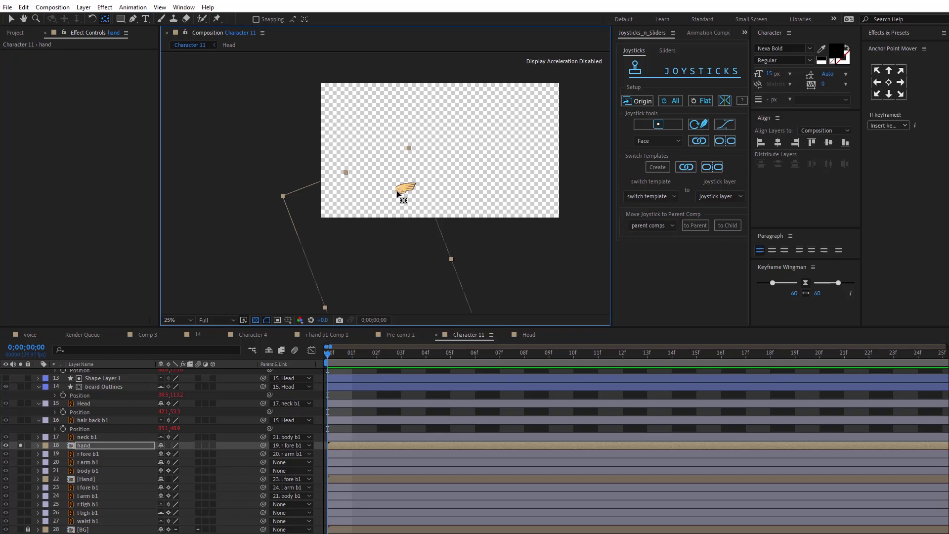
scroll(435, 215, up, 1)
key(v)
Solo r fore b1 alongside the hand and test the hand's rotation about the wrist, undoing the test
click(20, 454)
click(97, 445)
key(r)
drag(170, 454, 217, 454)
key(ctrl+z)
Shift the hand's anchor point slightly towards the forearm, then test its rotation and undo the test
key(y)
drag(404, 204, 395, 206)
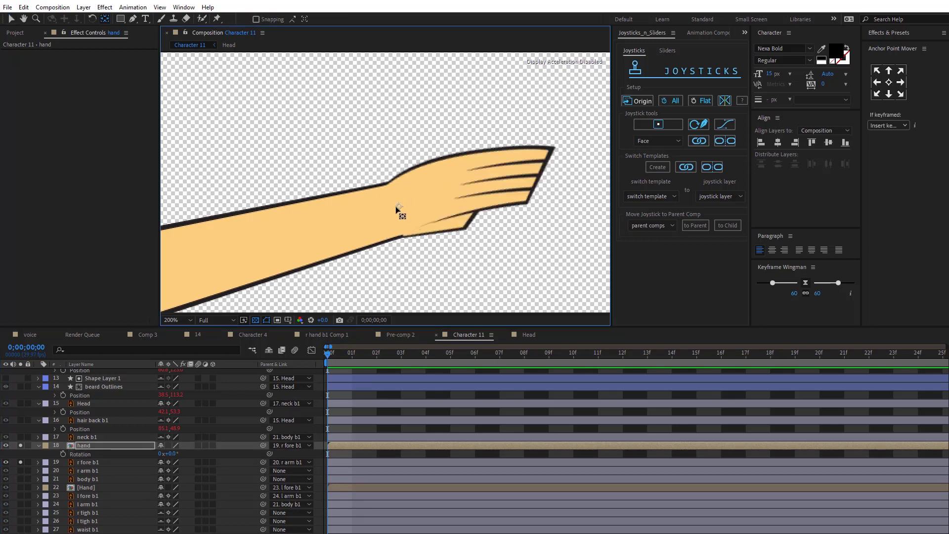
key(v)
drag(170, 454, 151, 462)
key(ctrl+z)
Move the r fore b1 layer's anchor point to the elbow
scroll(420, 222, down, 1)
click(425, 217)
key(y)
drag(328, 236, 313, 237)
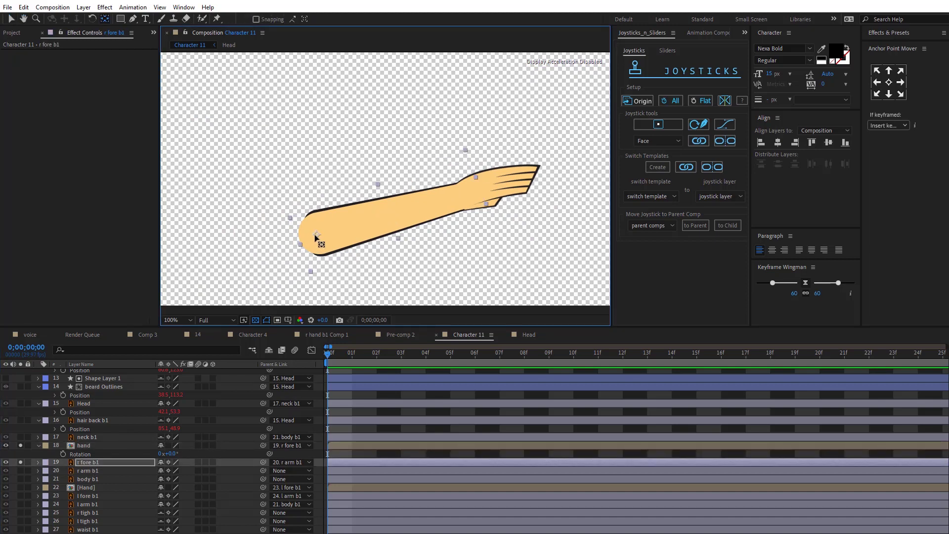
Solo r arm b1 as well and test the forearm's rotation about the elbow, undoing the test
click(20, 470)
key(r)
drag(170, 470, 237, 460)
key(ctrl+z)
Nudge the forearm's anchor point at the elbow, then test its rotation again and undo the test
drag(317, 237, 318, 236)
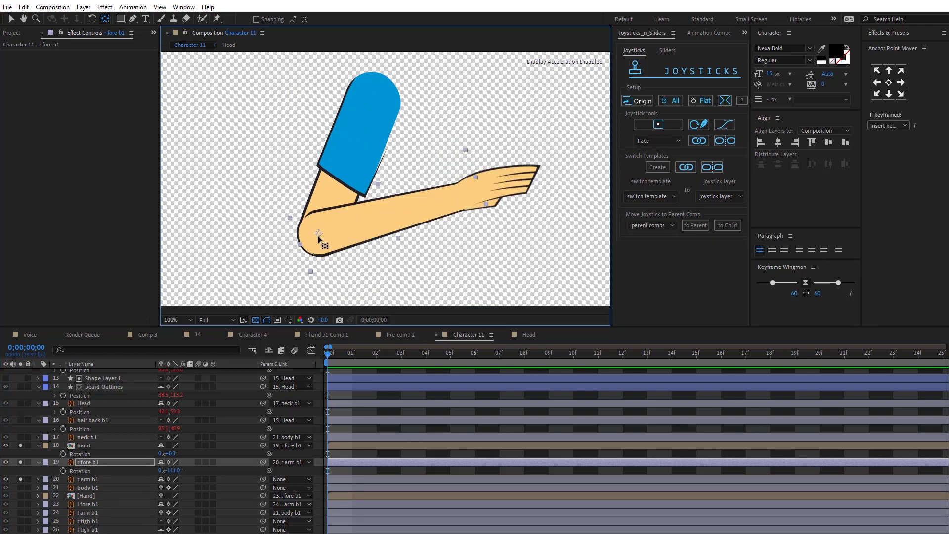
key(v)
drag(171, 470, 247, 465)
key(ctrl+z)
Move the r arm b1 layer's anchor point to the shoulder
click(90, 480)
key(y)
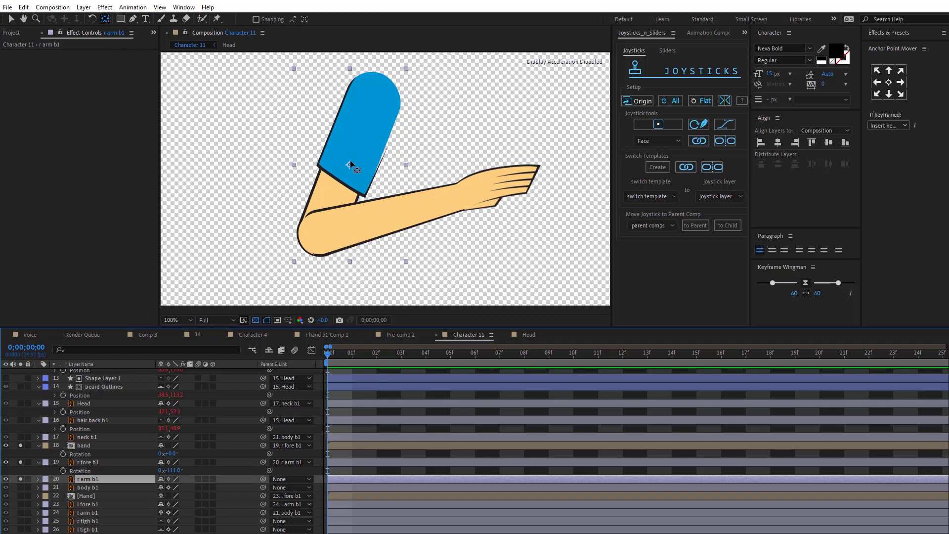
key(v)
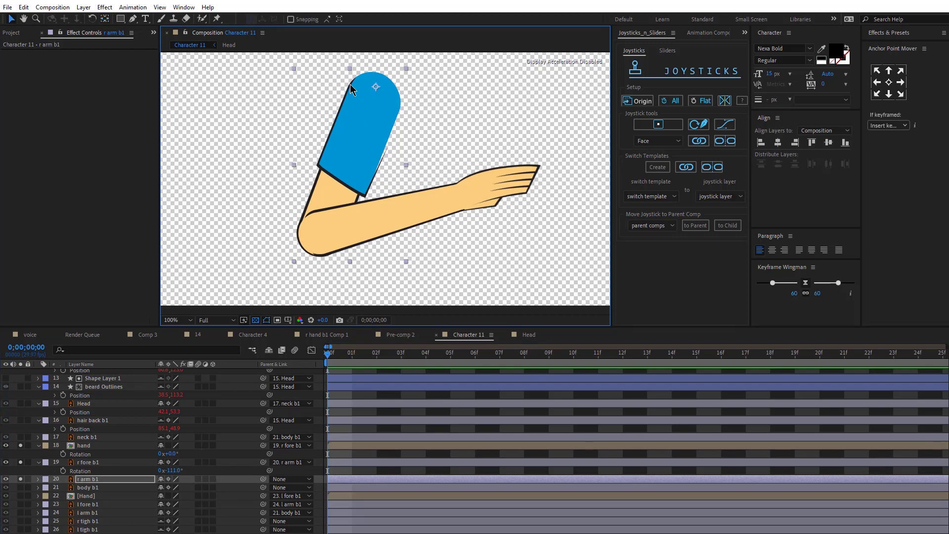
Turn off solo for the hand, r fore b1 and r arm b1 layers, then test the upper arm's rotation and undo it
drag(20, 445, 20, 479)
key(r)
mouse_move(175, 487)
mouse_down()
mouse_move(187, 489)
mouse_move(157, 492)
mouse_up()
key(ctrl+z)
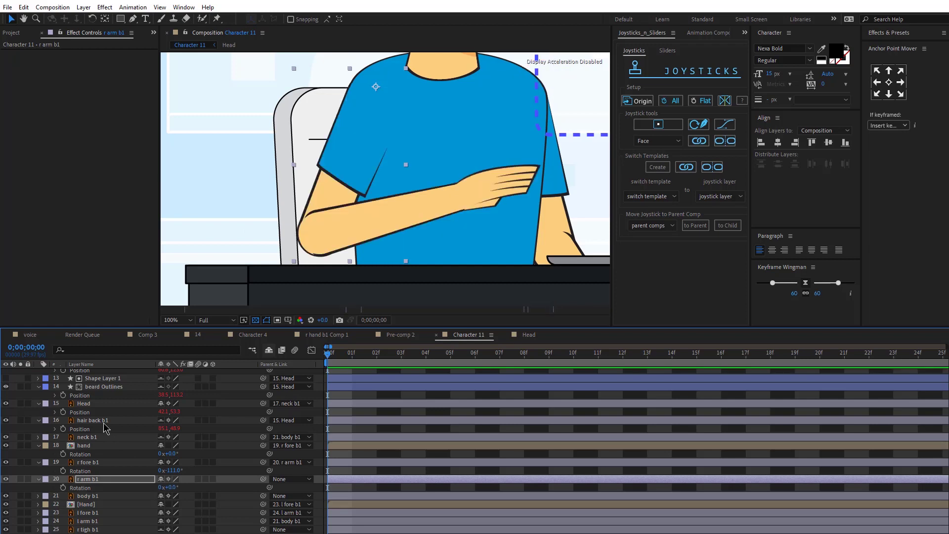
Parent the r arm b1 layer to body b1
click(98, 447)
shift+click(94, 479)
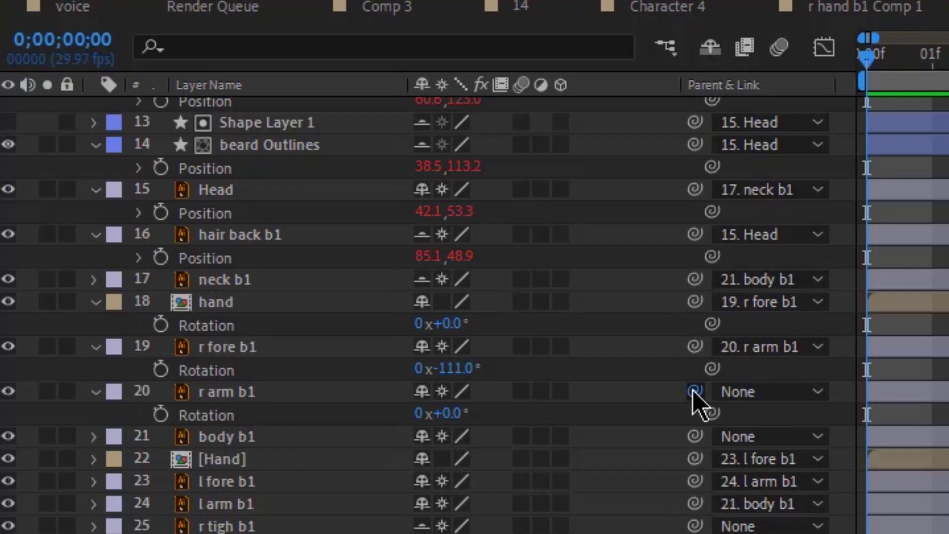
drag(262, 479, 176, 492)
drag(460, 427, 359, 437)
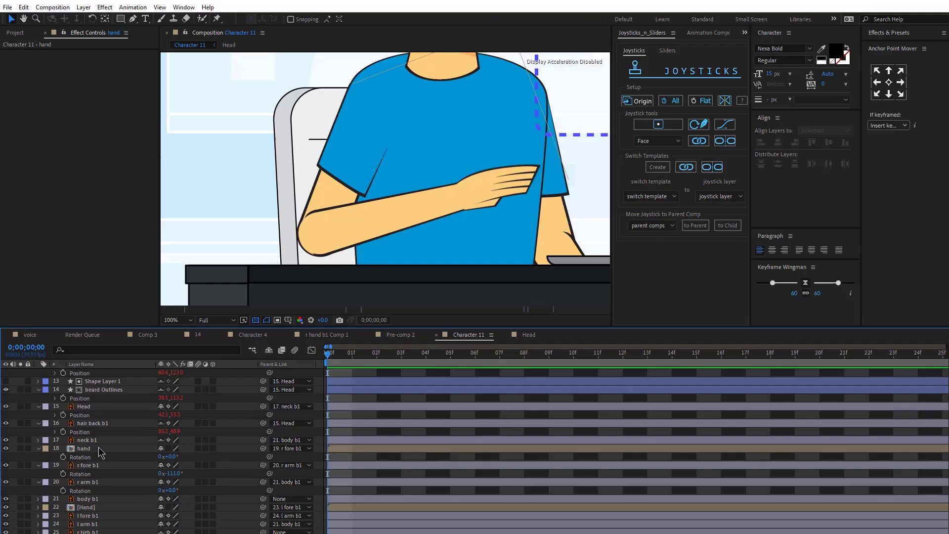
Apply Duik Bassel.2's Auto-rig & IK to hand, r fore b1 and r arm b1, and move the hand controller down towards the laptop
shift+click(97, 465)
shift+click(94, 482)
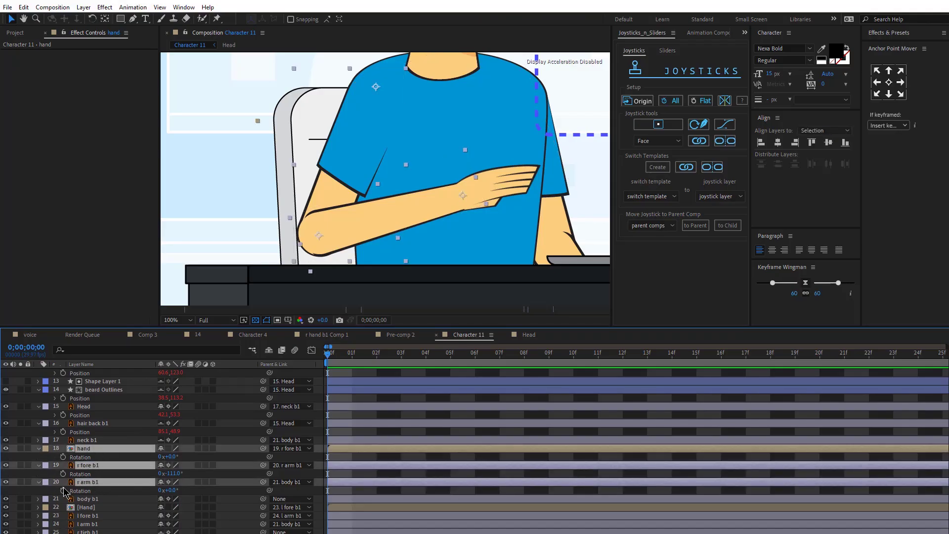
click(744, 33)
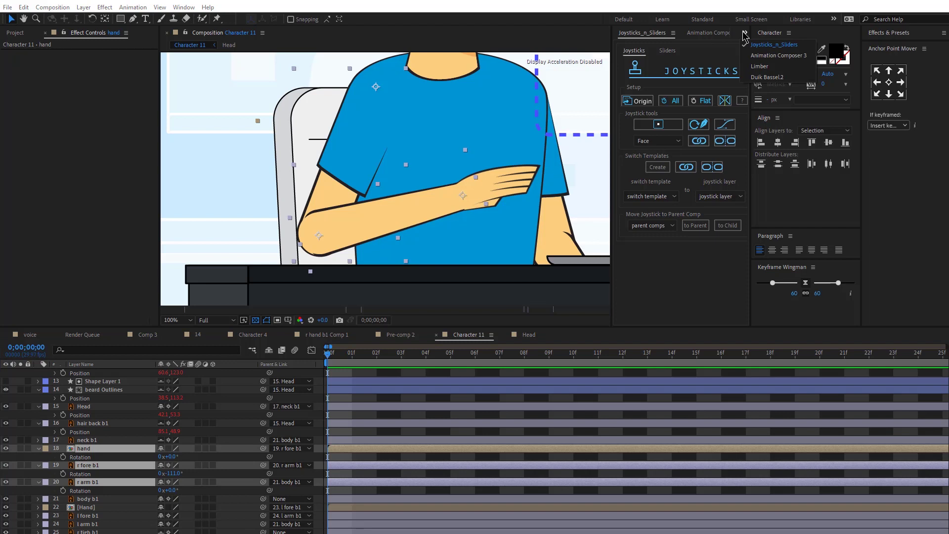
click(767, 78)
click(693, 46)
drag(749, 81, 814, 80)
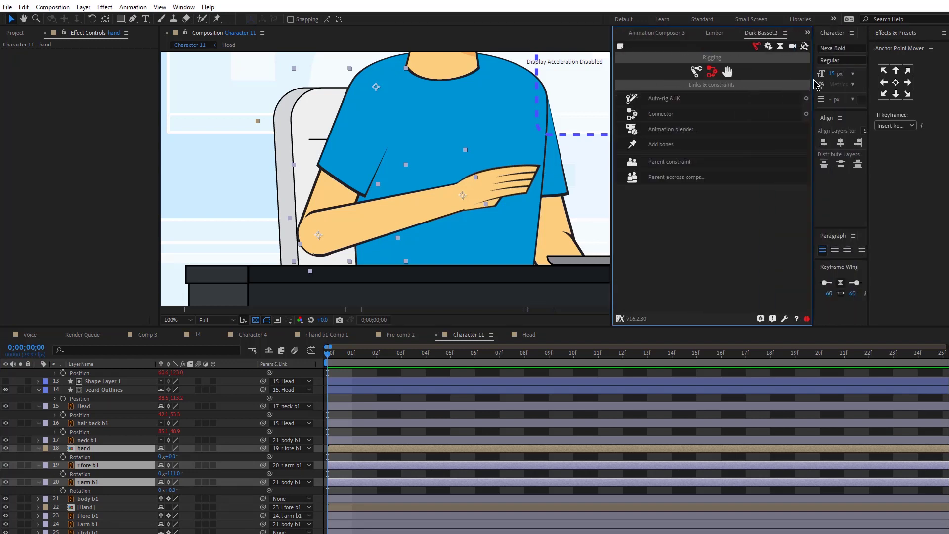
click(653, 100)
drag(505, 213, 565, 242)
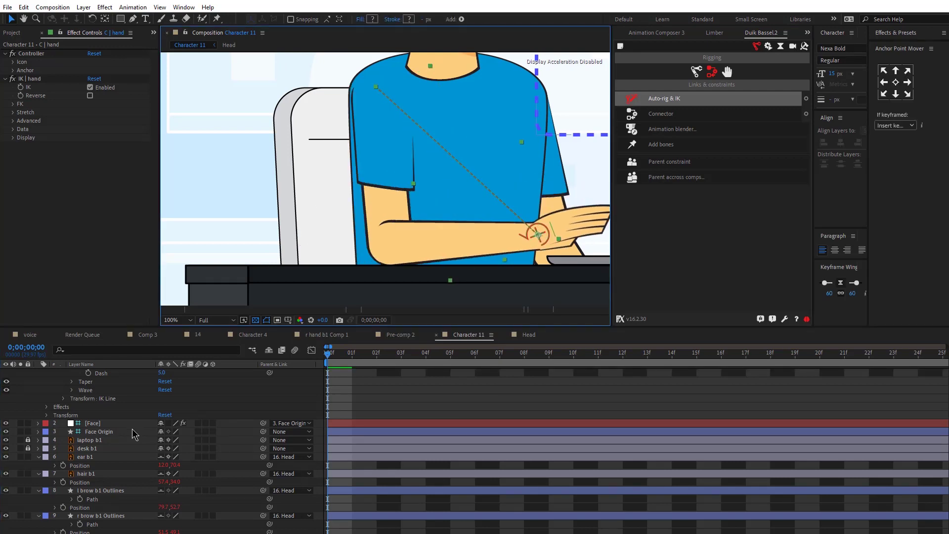
Raise the C | hand controller in front of the torso and set its rotation to -111°
scroll(132, 434, up, 5)
key(r)
drag(169, 381, 179, 381)
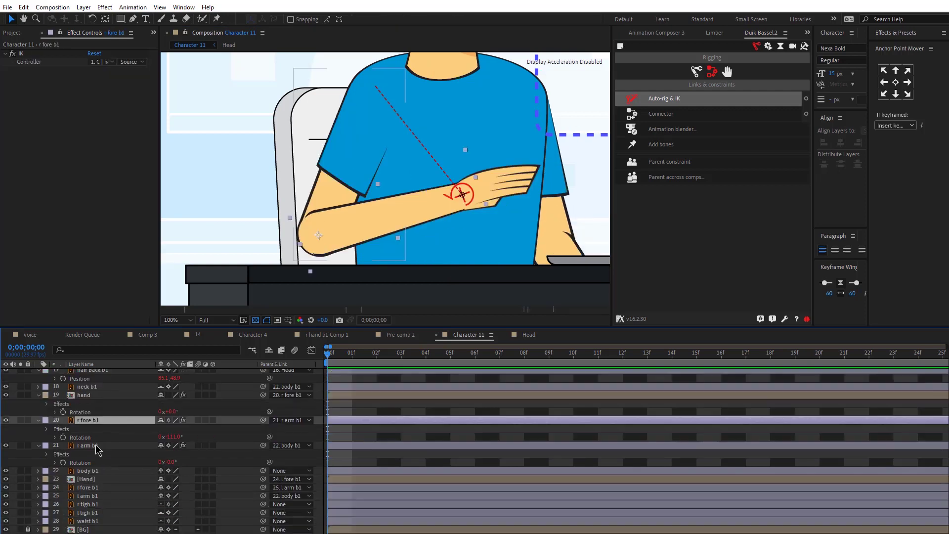
shift+click(101, 447)
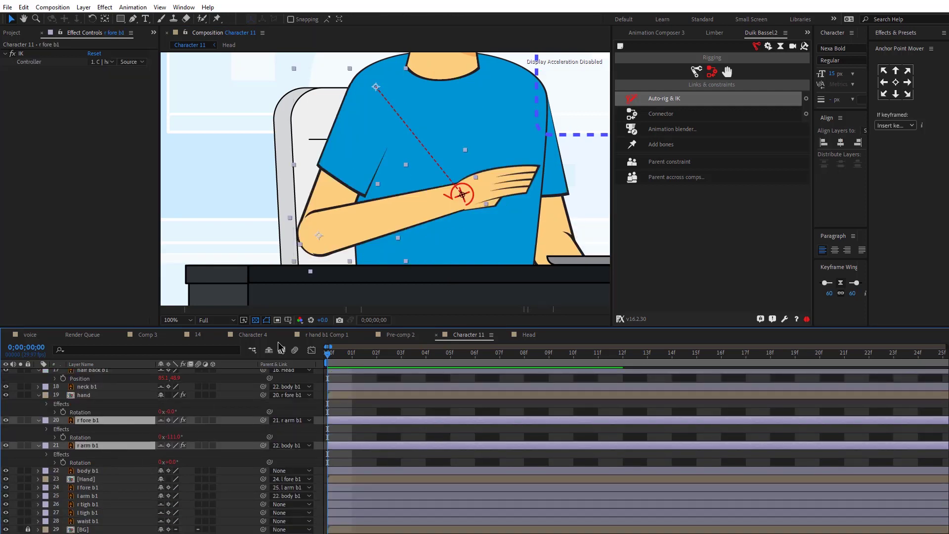
Solo the [Hand] layer and bring the left hand artwork inside the frame of its Hand precomp
click(30, 479)
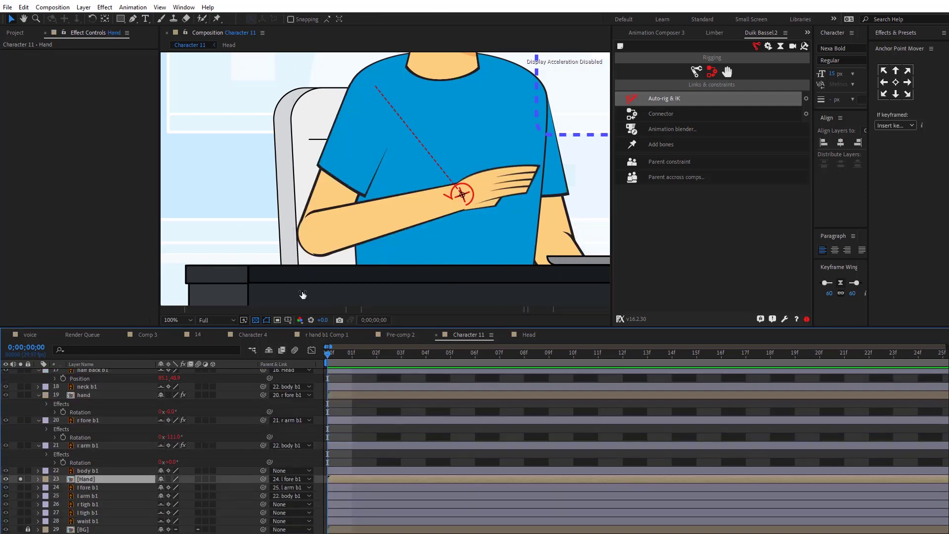
drag(506, 256, 358, 146)
scroll(365, 157, down, 1)
drag(447, 133, 347, 218)
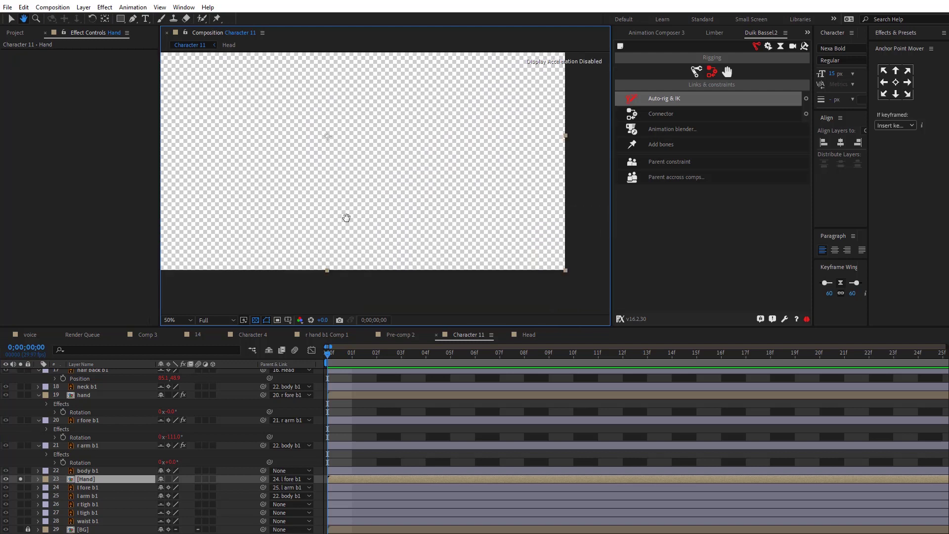
double_click(85, 479)
click(106, 374)
scroll(438, 160, down, 2)
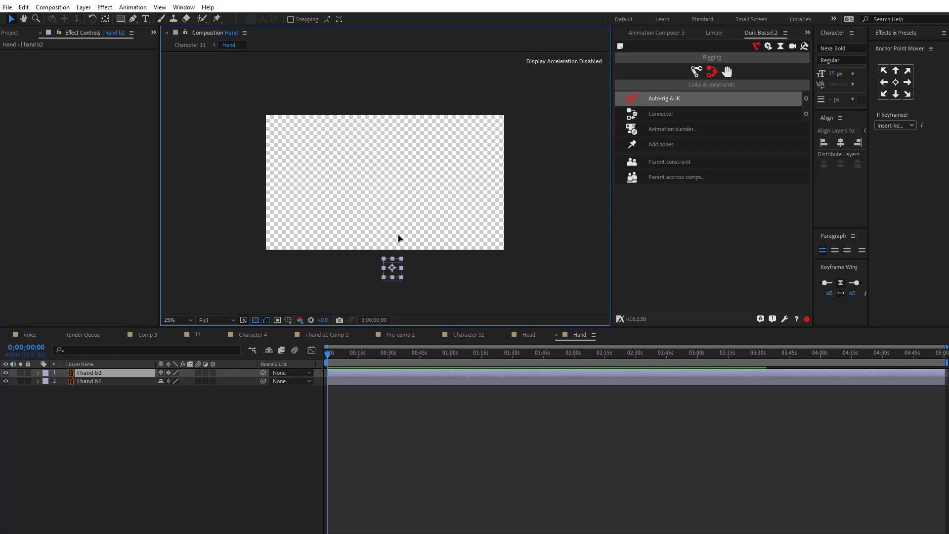
click(280, 443)
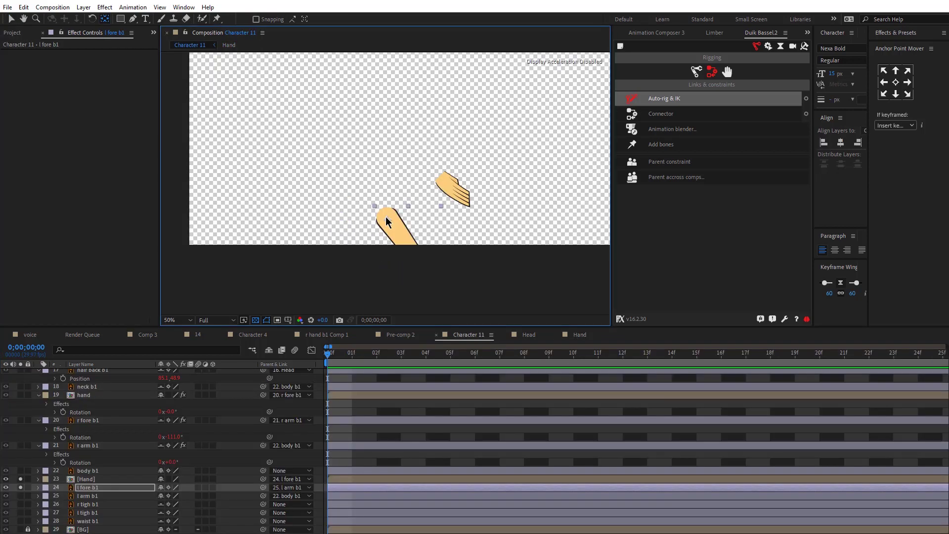
Solo the l fore b1 layer and move its anchor point to the elbow
scroll(386, 215, up, 1)
drag(386, 215, 384, 181)
key(y)
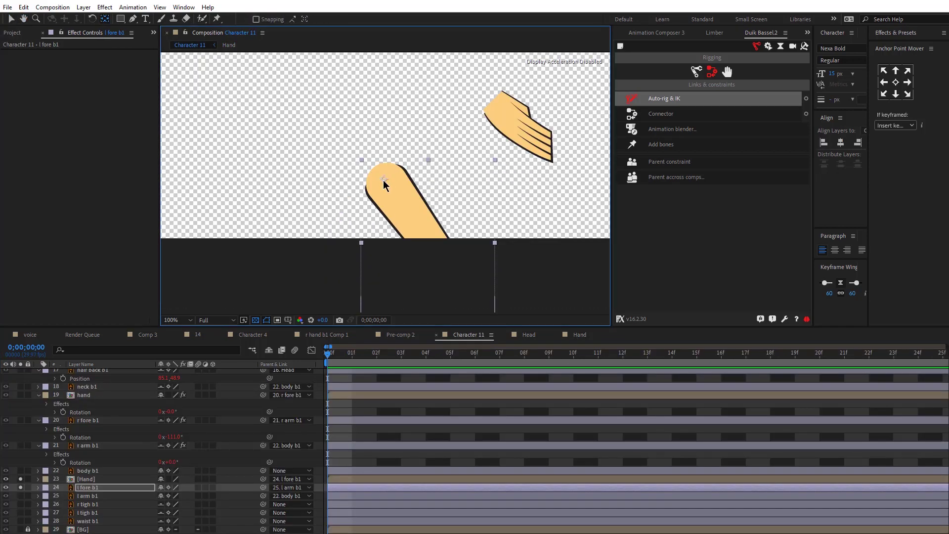
key(v)
Solo the l arm b1 layer, fine-tune l fore b1's elbow anchor point and rotate the forearm to -60°
click(20, 495)
key(r)
drag(170, 496, 128, 495)
key(ctrl+z)
key(ctrl+z)
drag(386, 183, 386, 183)
key(v)
drag(173, 496, 145, 502)
key(ctrl+z)
Place the [Hand] layer at the end of the forearm and flip it horizontally with a scale of -56.5
click(130, 478)
drag(471, 84, 324, 137)
drag(277, 100, 431, 216)
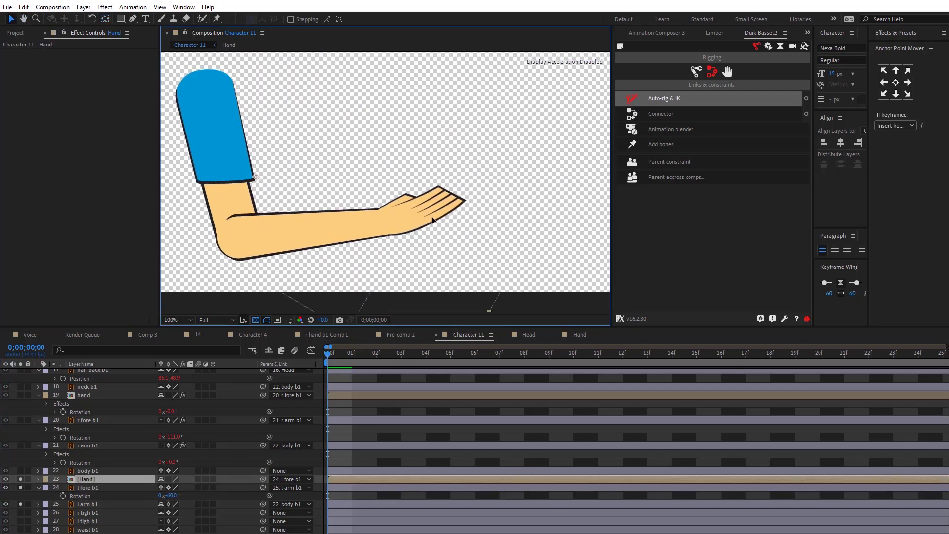
key(s)
click(161, 487)
click(172, 487)
text(-56.5)
key(Return)
drag(282, 201, 314, 159)
Move the [Hand] layer's anchor point to the wrist and rotate the layer to -79°
key(y)
drag(392, 224, 394, 224)
key(v)
key(r)
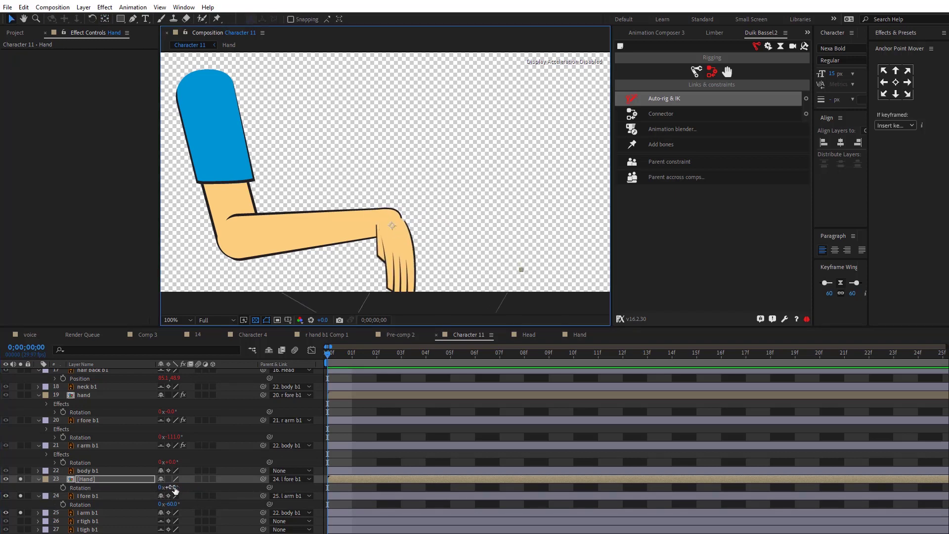
drag(173, 487, 134, 488)
Fine-tune the [Hand] layer's anchor point and position at the wrist, and set its rotation to -76°
scroll(402, 250, up, 1)
drag(417, 216, 389, 211)
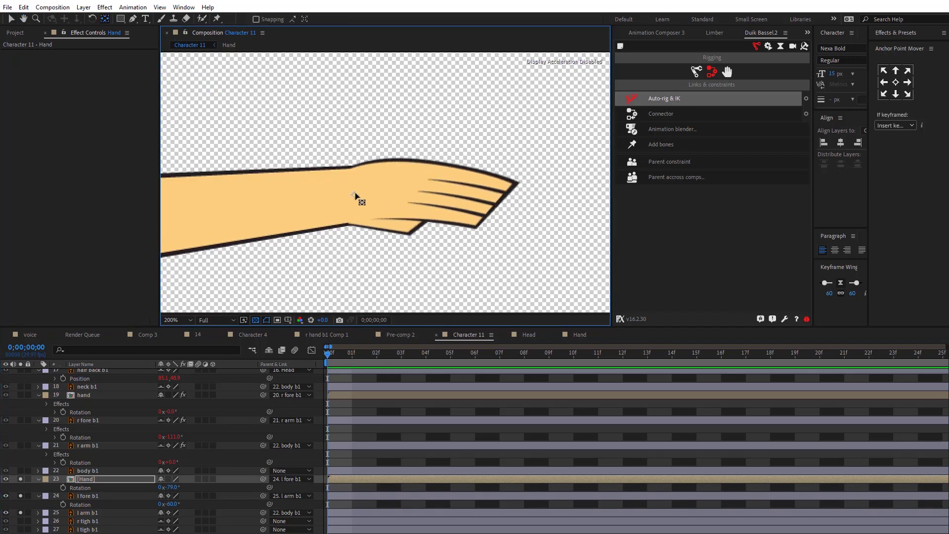
key(v)
drag(172, 487, 207, 487)
key(ctrl+z)
drag(395, 205, 413, 202)
drag(172, 487, 203, 487)
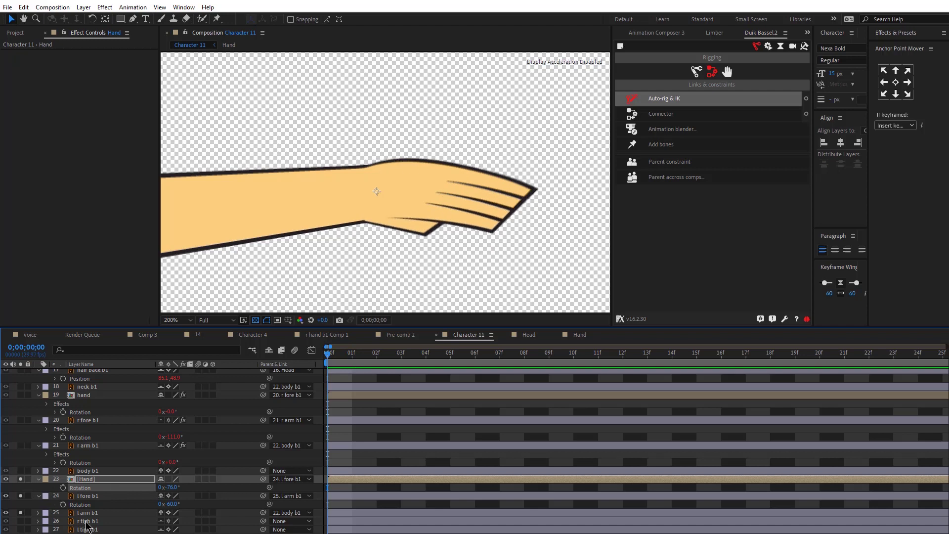
Move the l arm b1 layer's anchor point to the shoulder
click(88, 512)
scroll(248, 128, down, 1)
drag(249, 129, 383, 222)
key(y)
drag(342, 198, 331, 139)
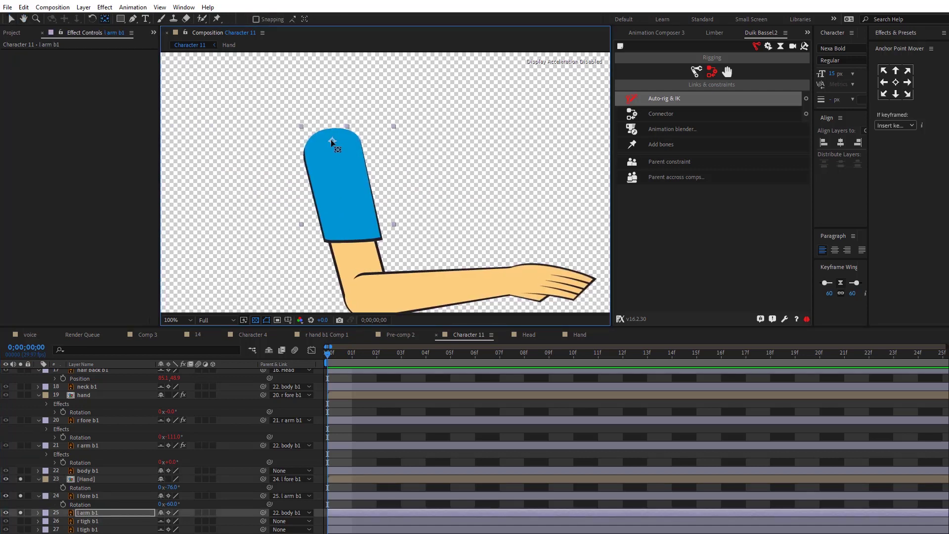
Try rotating the l arm b1 layer with solo turned off for the left arm layers
drag(20, 513, 20, 479)
key(v)
click(136, 513)
key(r)
drag(168, 520, 178, 521)
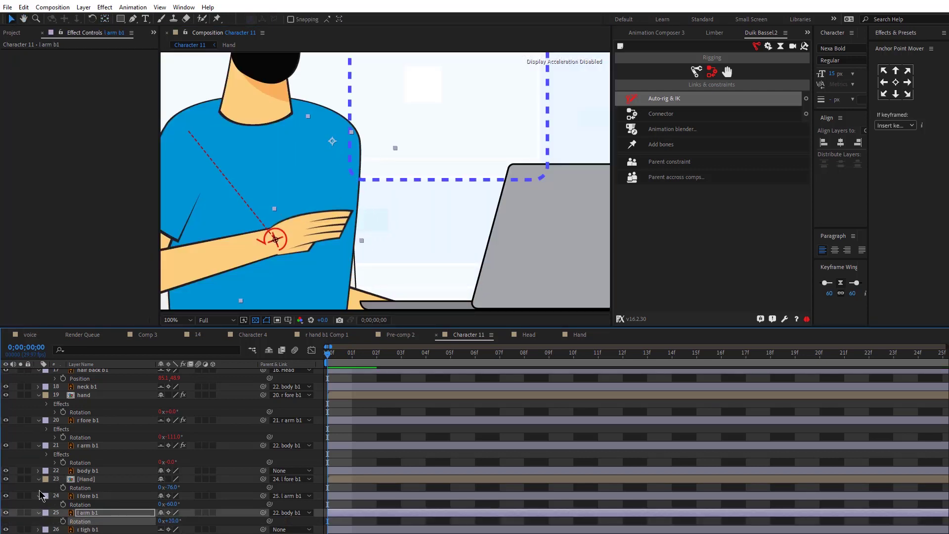
key(ctrl+z)
key(ctrl+z)
Apply Auto-rig & IK to [Hand], l fore b1 and l arm b1, then test the new controller and undo its move
click(93, 475)
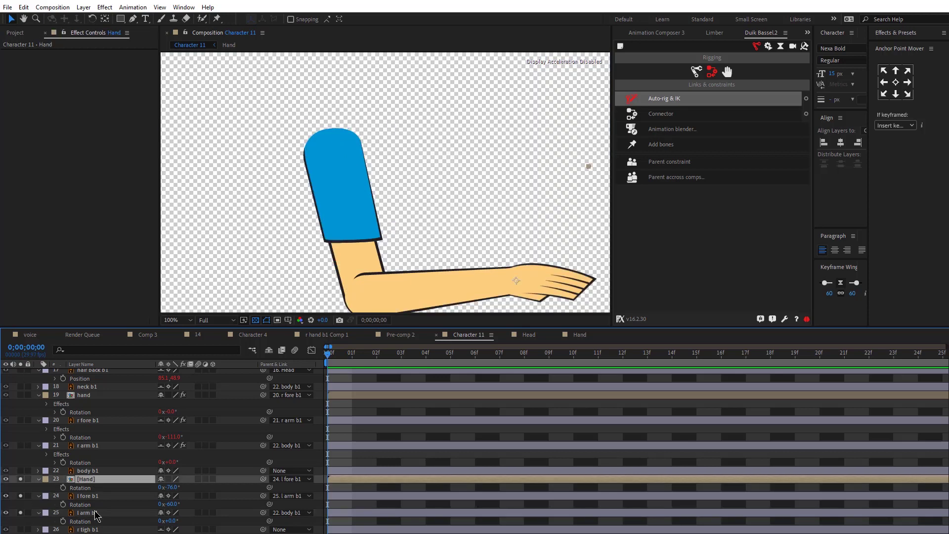
shift+click(95, 512)
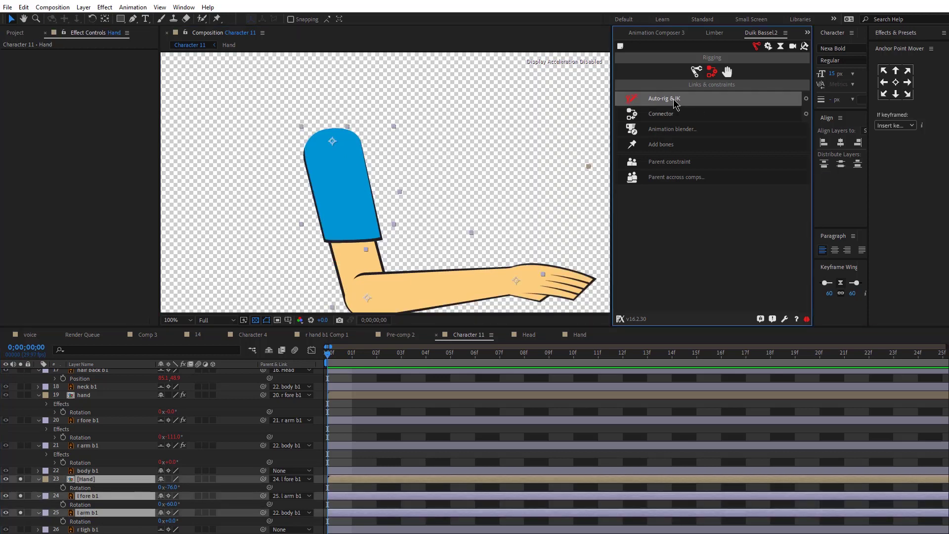
click(673, 99)
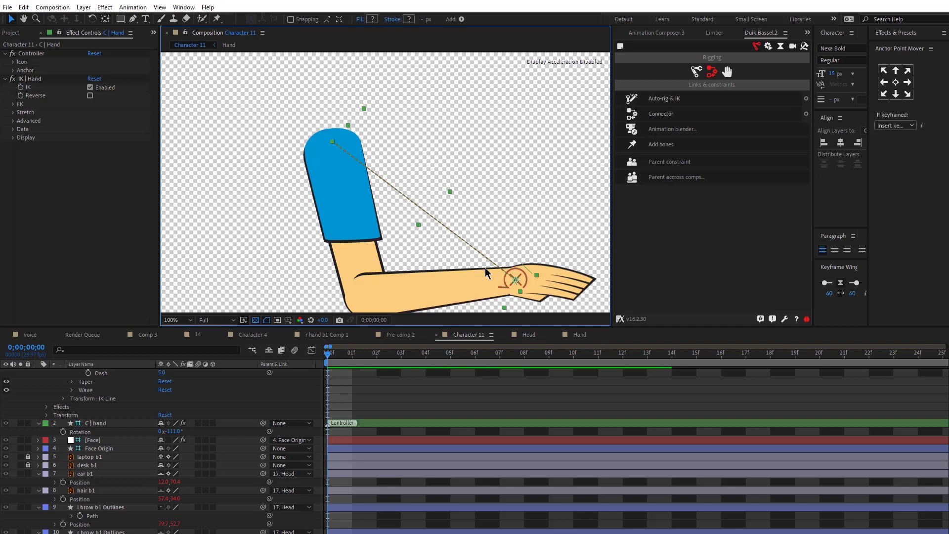
drag(516, 279, 540, 241)
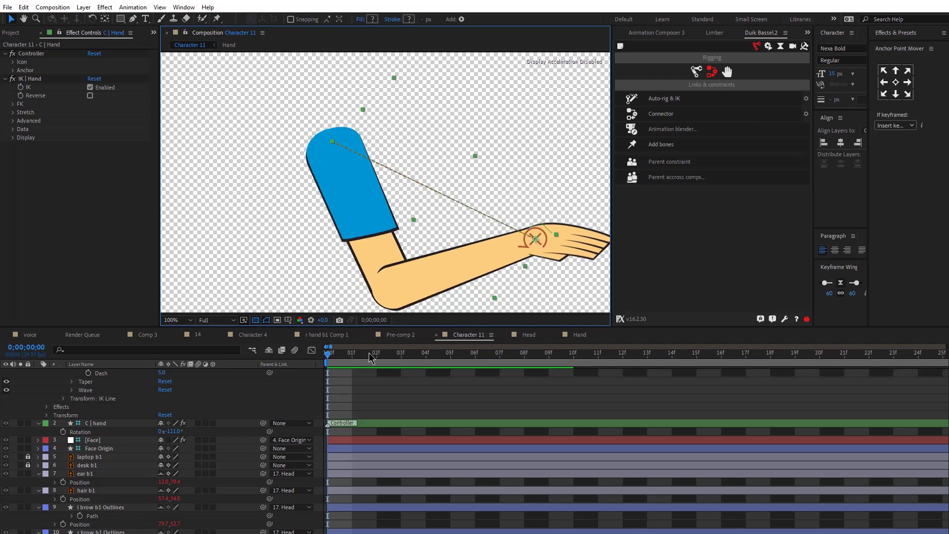
key(ctrl+z)
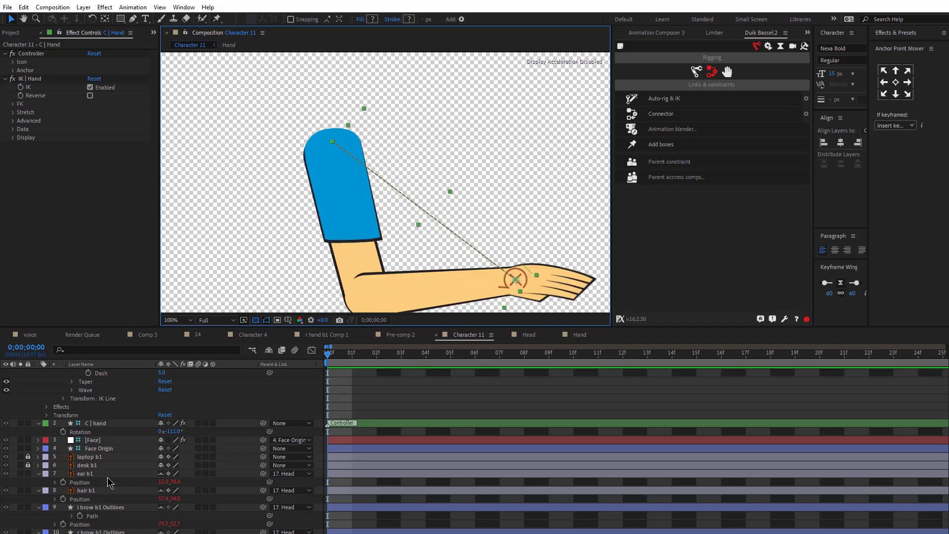
Turn off solo for the [Hand], l fore b1 and l arm b1 layers and hide the limb layers as shy
scroll(109, 485, down, 10)
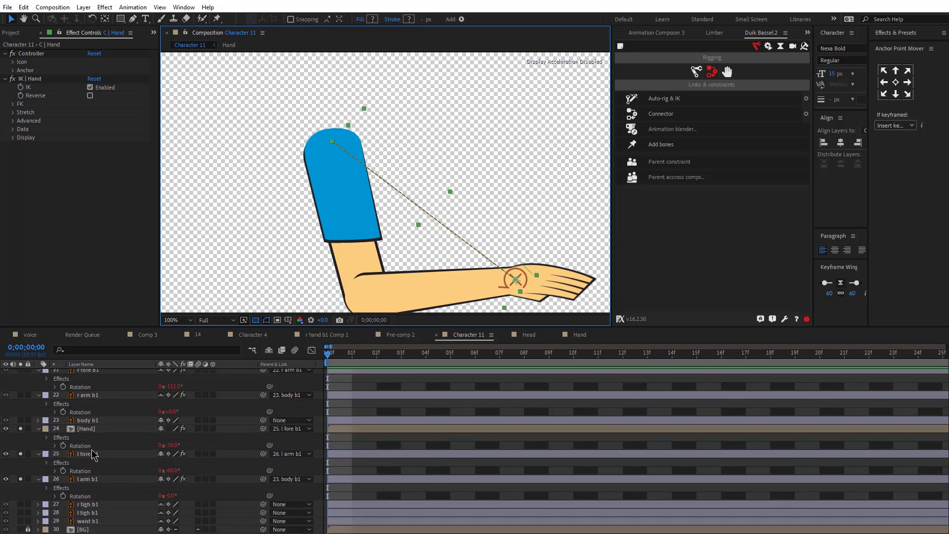
click(91, 453)
ctrl+click(87, 478)
ctrl+click(79, 479)
ctrl+click(74, 479)
drag(19, 428, 23, 480)
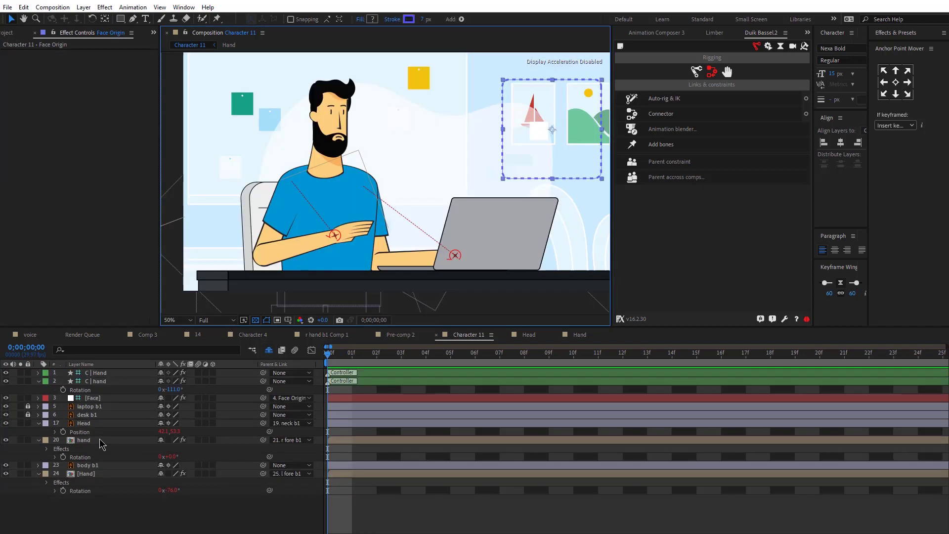
Open the hand layer's precomp and cut the thumb out of r hand b2 with an inverted pen mask
click(101, 441)
double_click(98, 438)
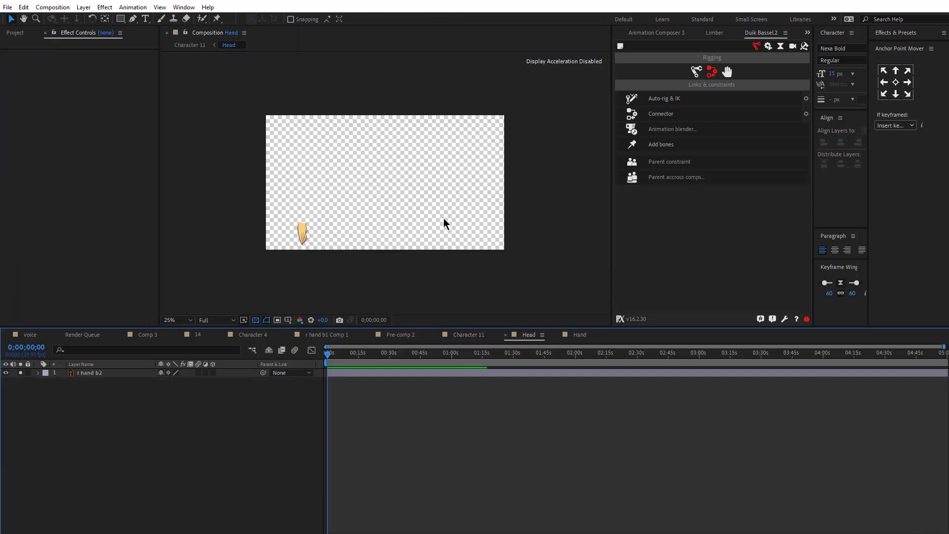
scroll(303, 257, up, 1)
key(space)
drag(288, 269, 375, 232)
scroll(490, 179, up, 1)
scroll(390, 197, up, 1)
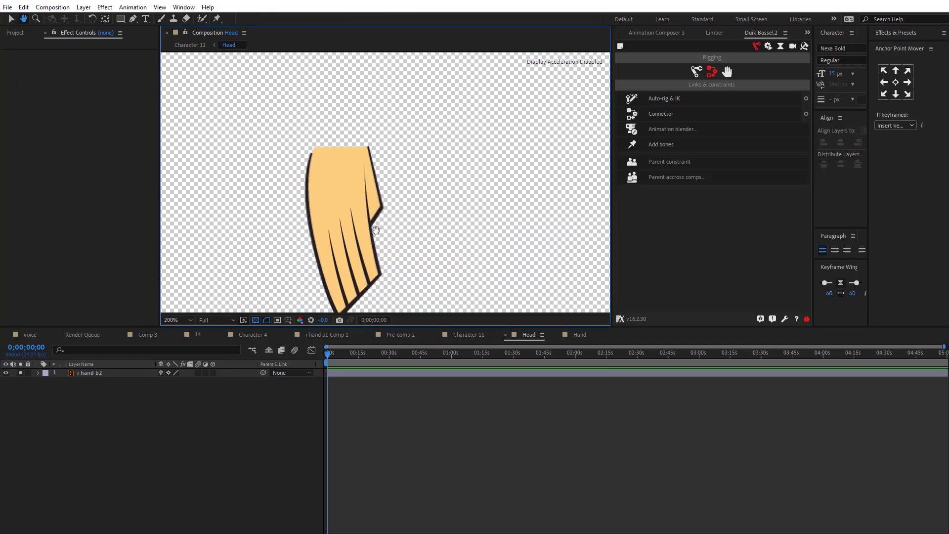
click(88, 374)
click(133, 21)
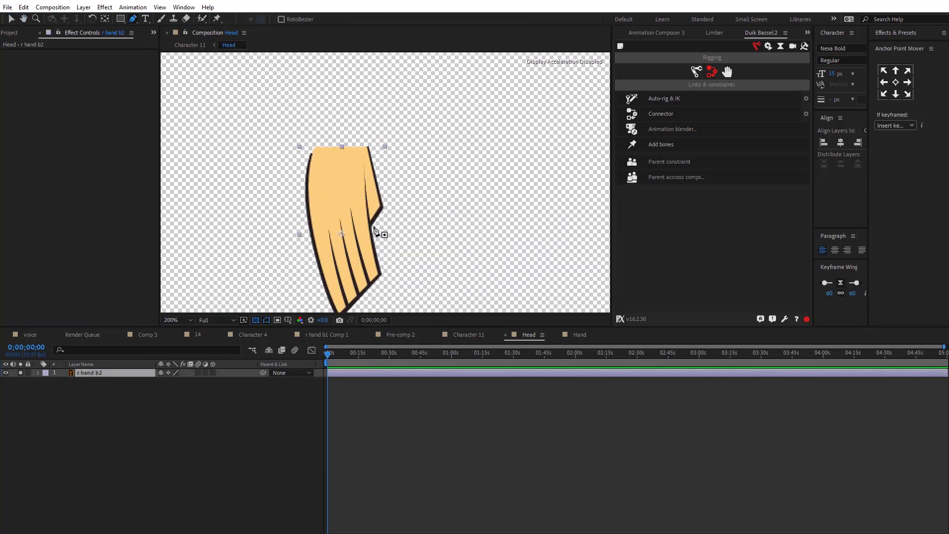
click(365, 145)
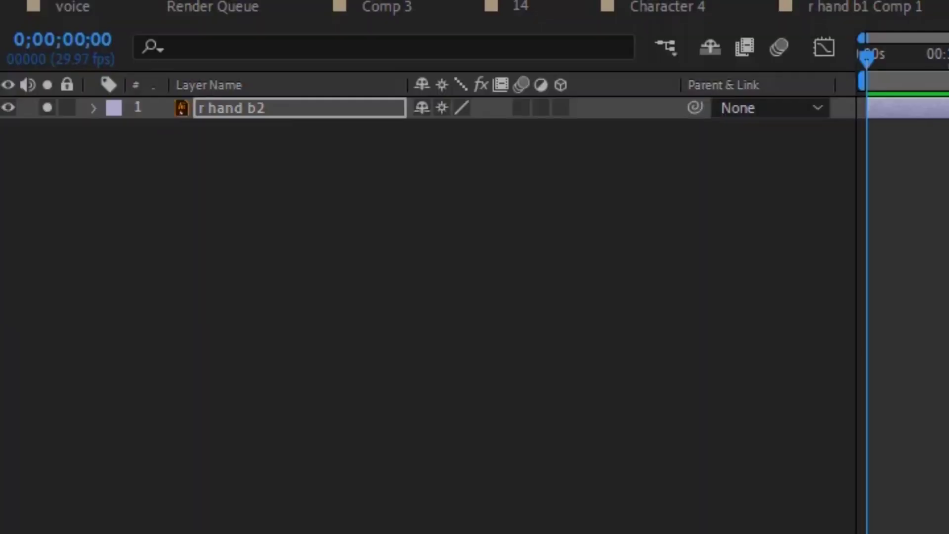
key(m)
click(577, 301)
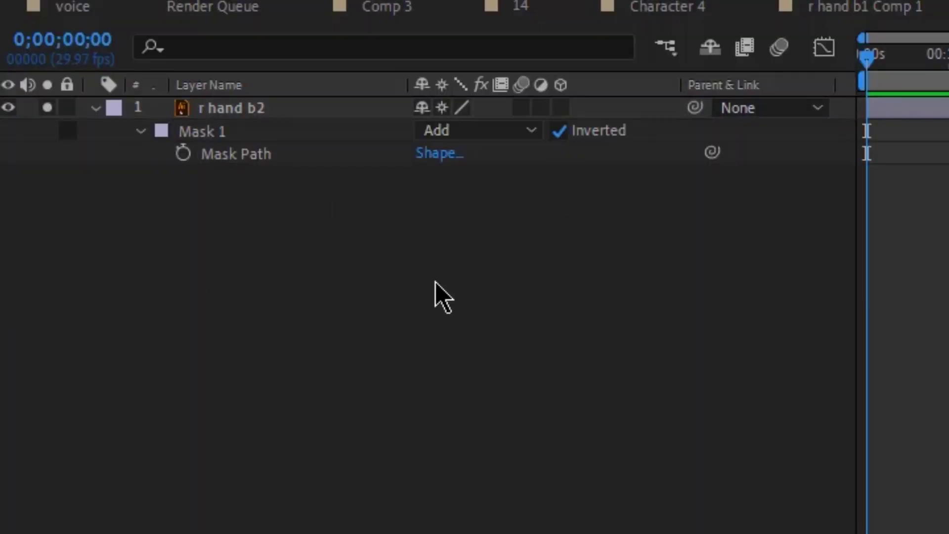
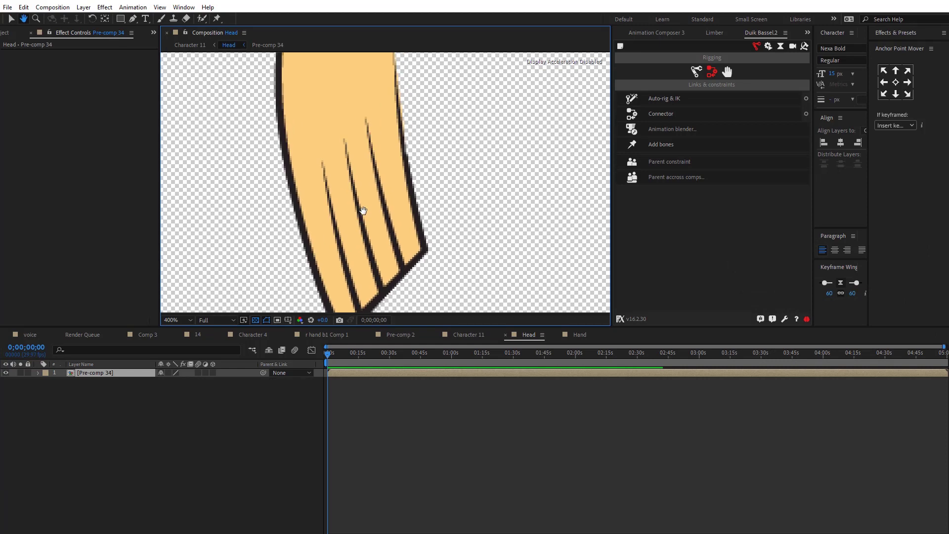
Duplicate the [Pre-comp 34] hand layer and leave both copies without a mask
click(132, 19)
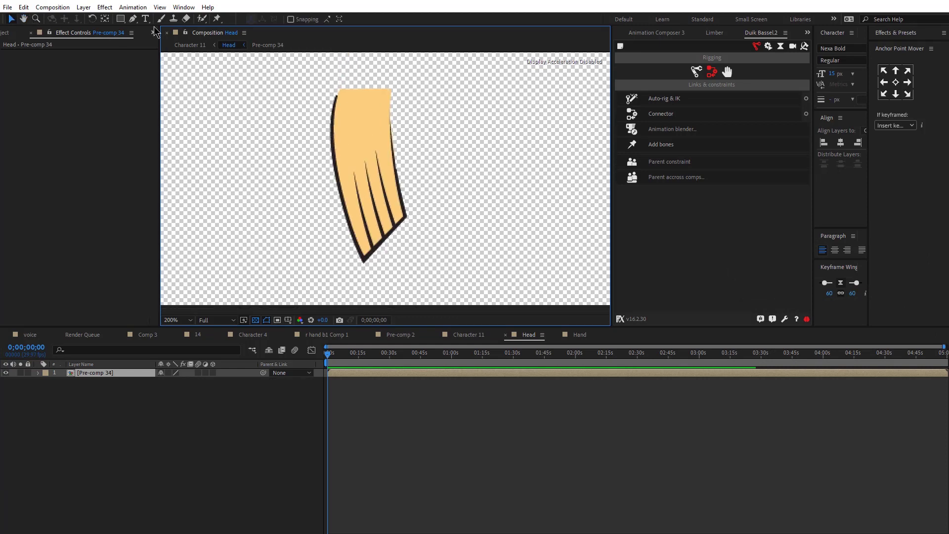
click(332, 191)
click(113, 373)
key(ctrl+d)
key(m)
click(114, 382)
key(Delete)
Draw a closed pen mask around the outermost left finger on the upper [Pre-comp 34] layer
click(332, 178)
click(358, 262)
click(362, 268)
click(375, 254)
scroll(375, 255, up, 2)
drag(392, 72, 424, 262)
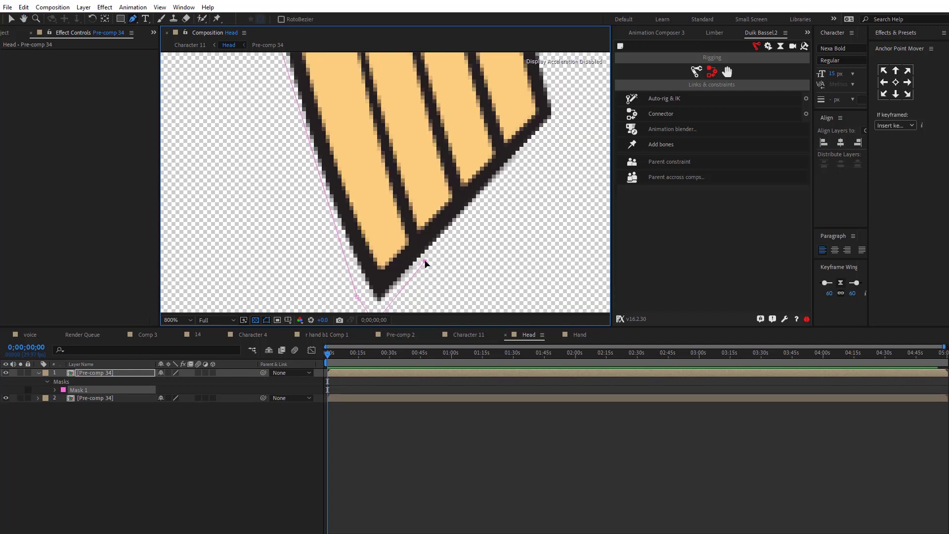
click(390, 173)
drag(379, 124, 402, 253)
scroll(365, 87, down, 1)
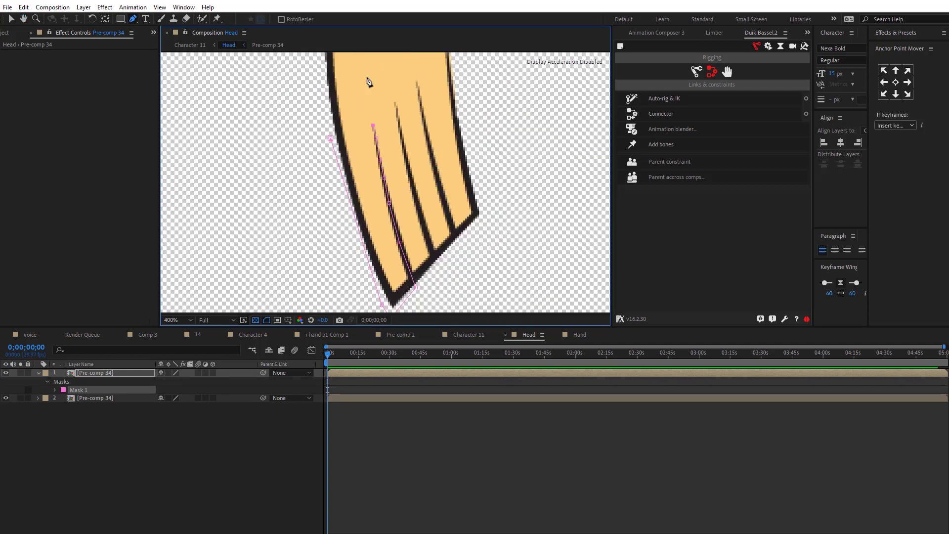
click(333, 139)
Duplicate the unmasked [Pre-comp 34] layer and draw a pen mask around the second finger from the left
click(153, 435)
click(101, 398)
key(ctrl+d)
key(m)
click(101, 407)
key(Delete)
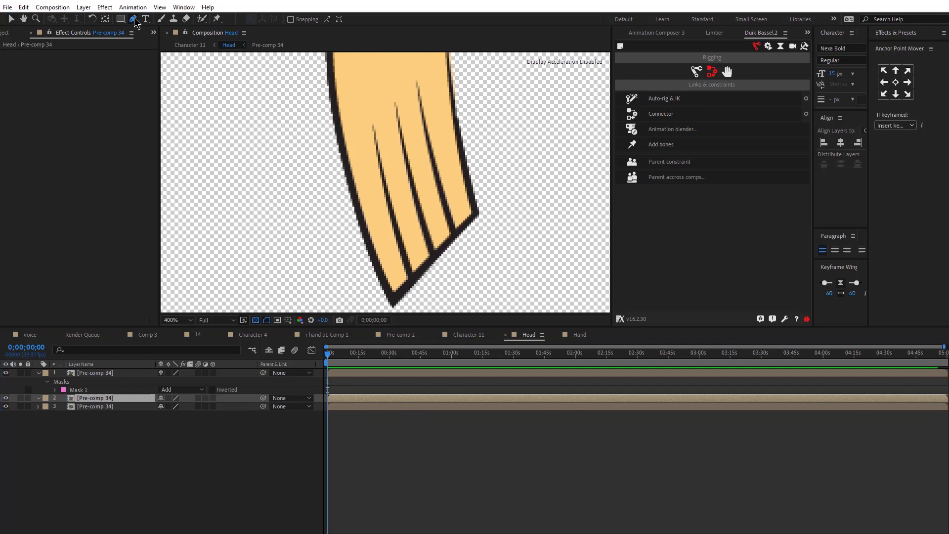
click(371, 121)
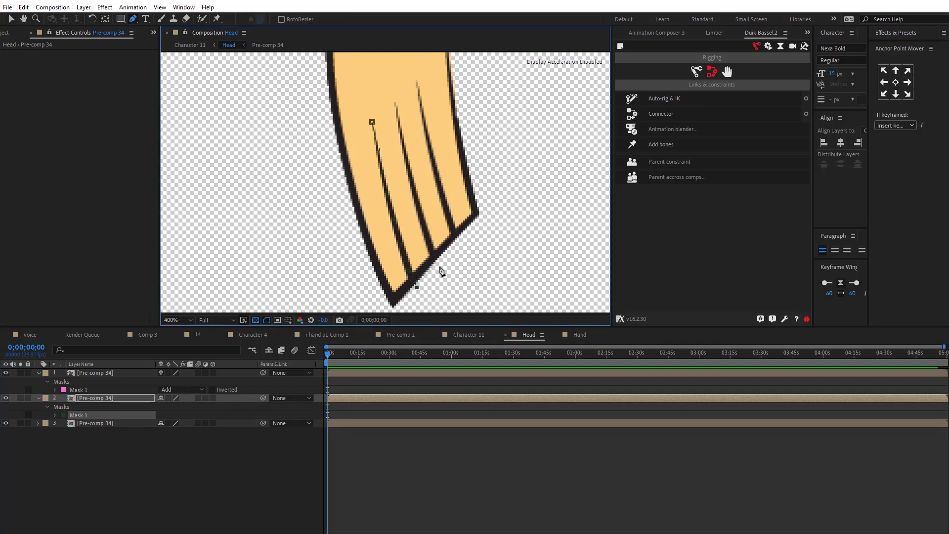
click(393, 96)
key(v)
Add another [Pre-comp 34] duplicate and draw a pen mask around the third finger from the left
click(97, 398)
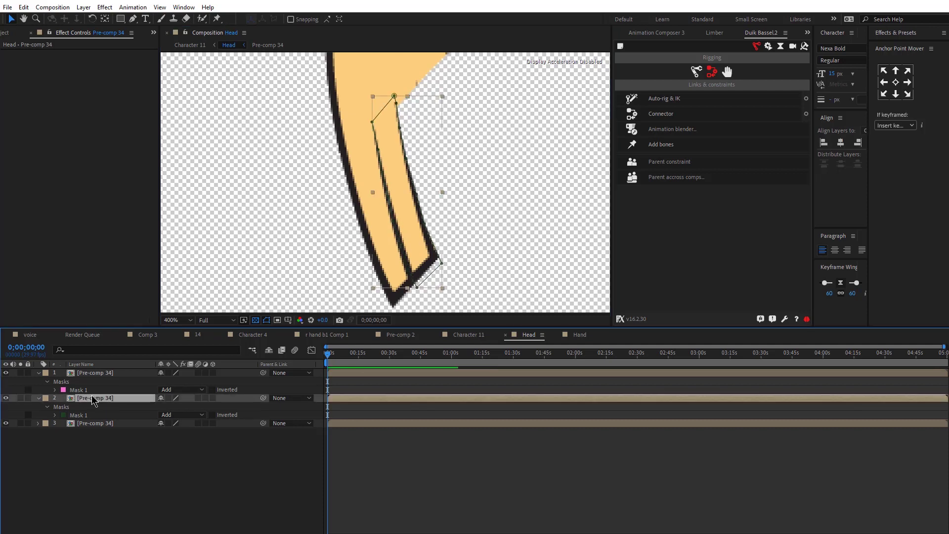
key(ctrl+d)
key(g)
click(416, 79)
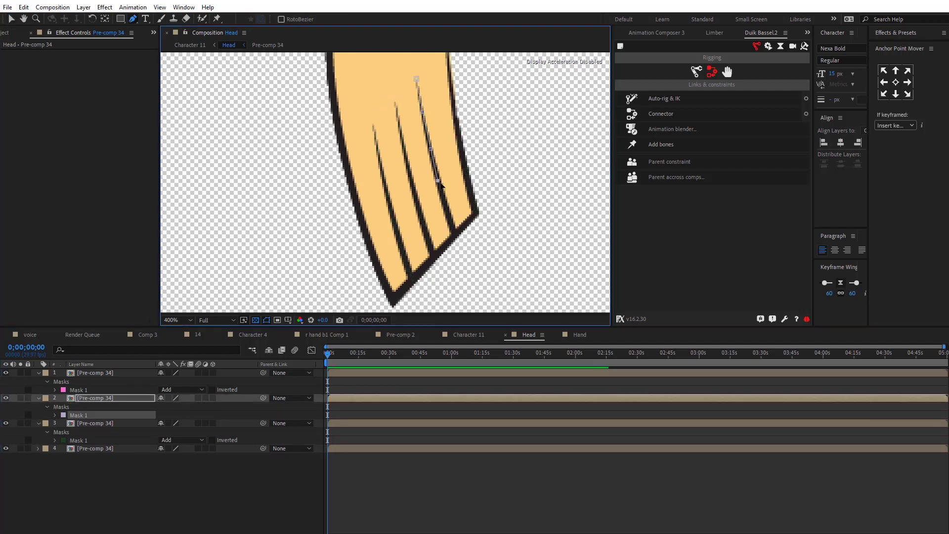
click(425, 228)
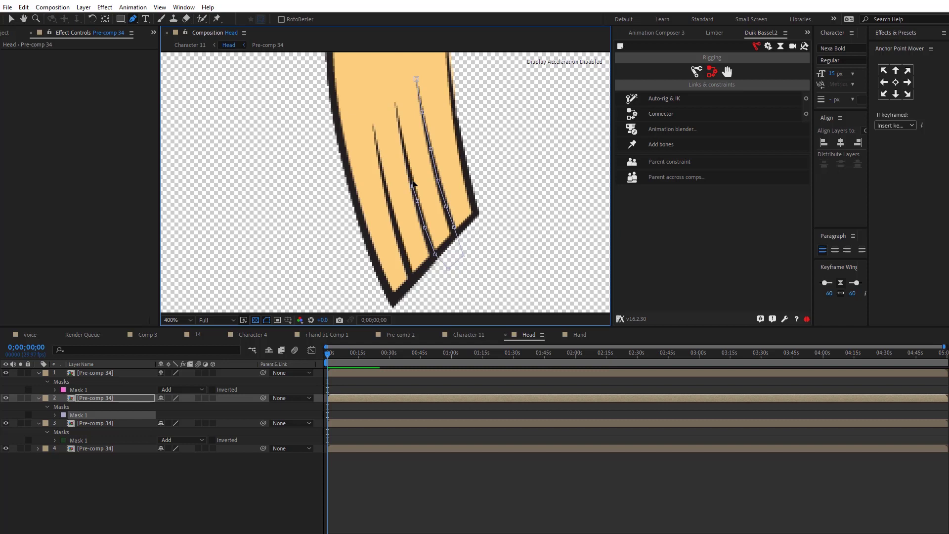
click(416, 79)
click(476, 512)
click(117, 399)
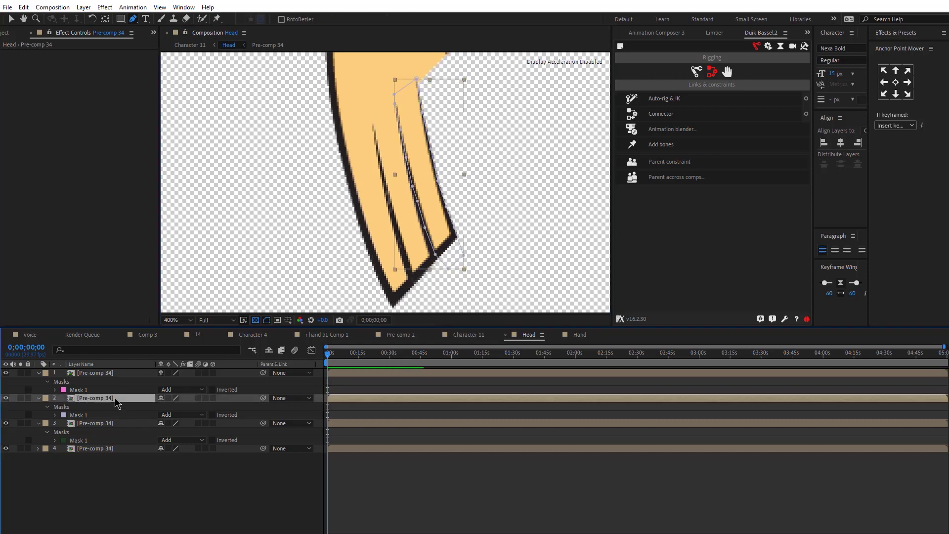
Duplicate a [Pre-comp 34] finger layer, delete the copy's mask, and draw a closed pen mask around the fourth finger from the left
key(ctrl+d)
click(108, 415)
key(Delete)
click(414, 72)
click(419, 93)
click(423, 116)
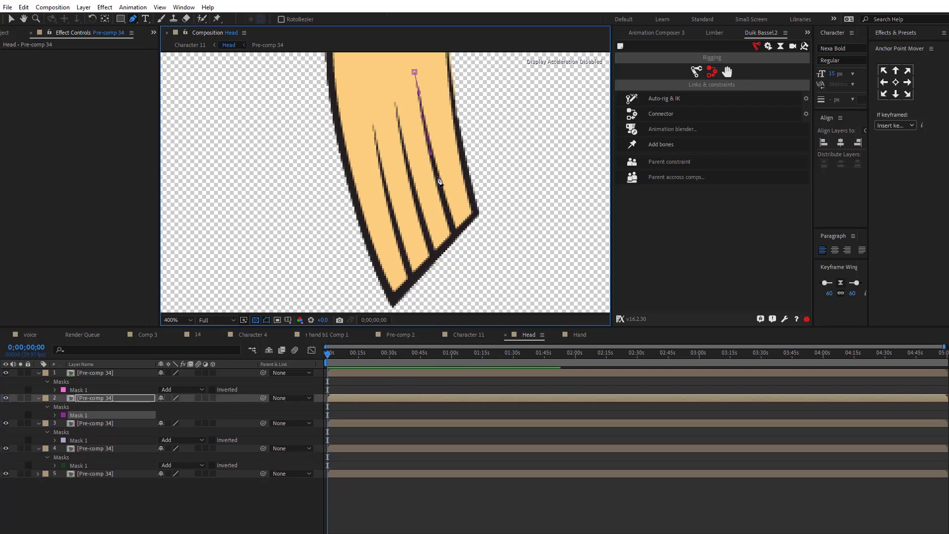
drag(457, 82, 449, 167)
click(407, 156)
key(v)
click(476, 504)
Solo the leftmost finger's [Pre-comp 34] layer and place puppet pins at its base, middle and tip
drag(430, 211, 424, 112)
click(365, 244)
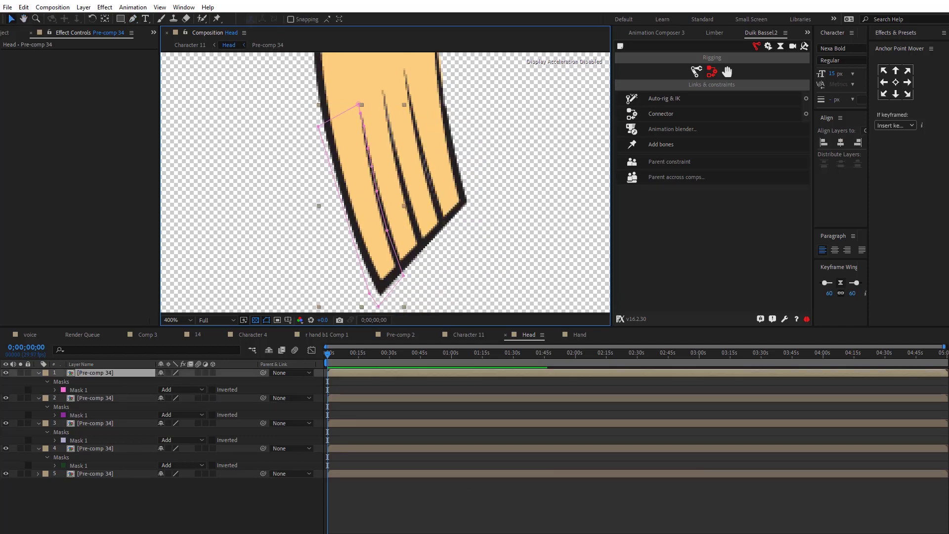
click(20, 372)
click(216, 19)
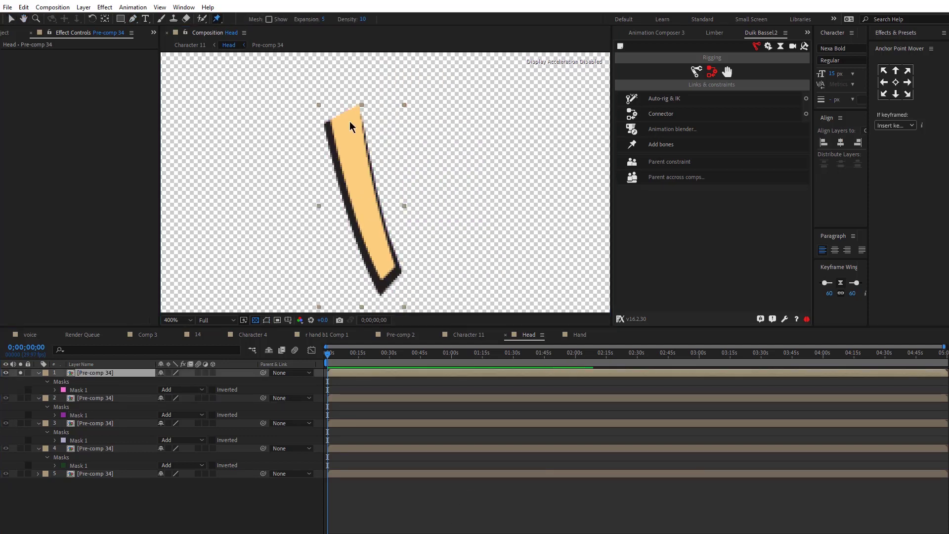
click(345, 114)
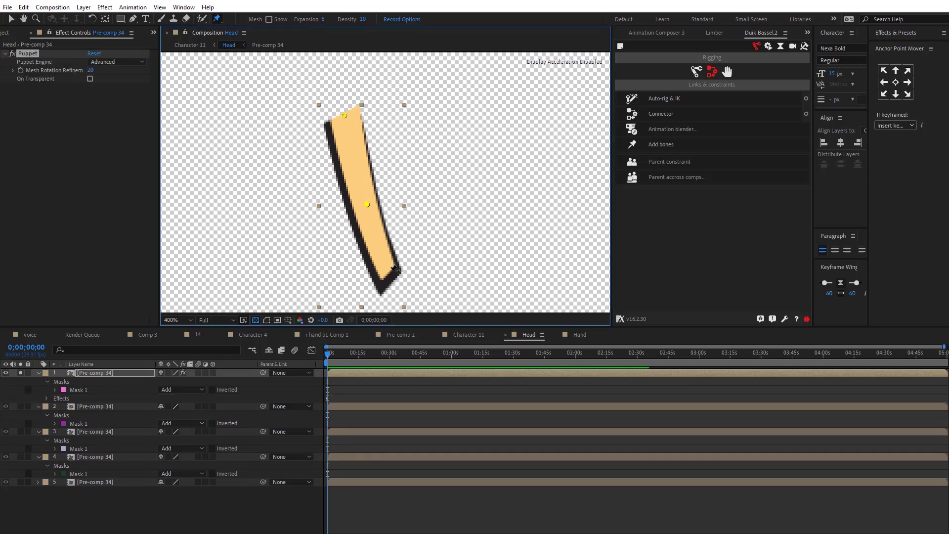
Move the second finger's layer to second place in the stack, solo it, and pin its base, middle and tip
drag(92, 456, 92, 405)
click(20, 406)
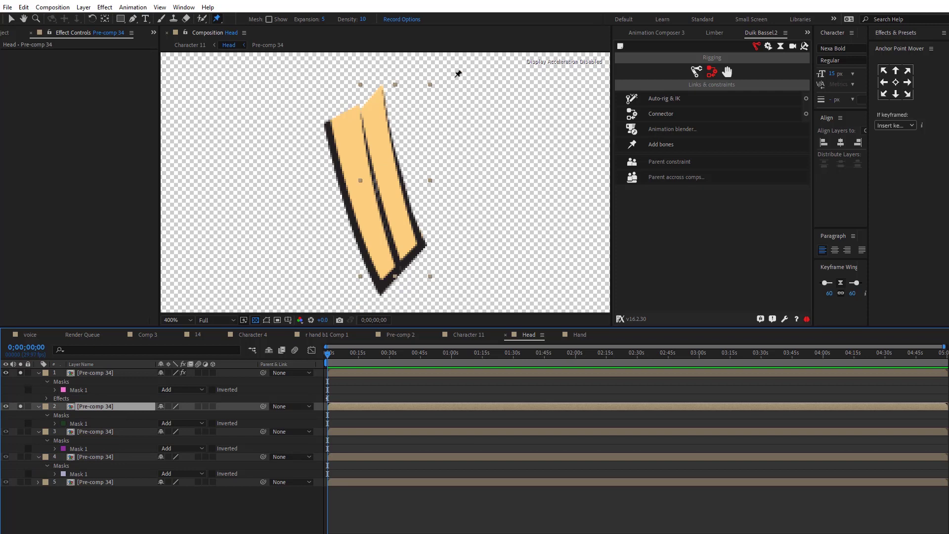
click(370, 102)
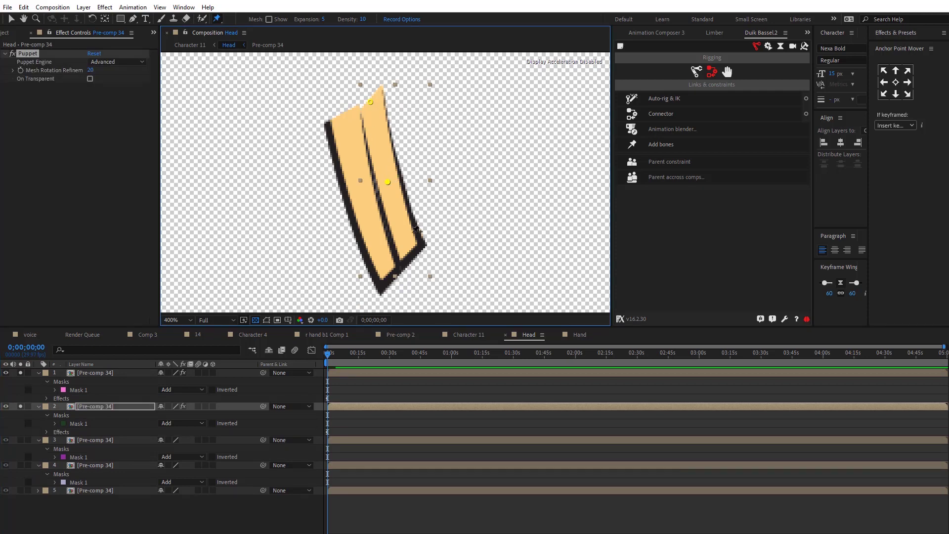
Move the third finger's layer to third place in the stack, solo it, and add puppet pins at its base, middle and tip
click(20, 439)
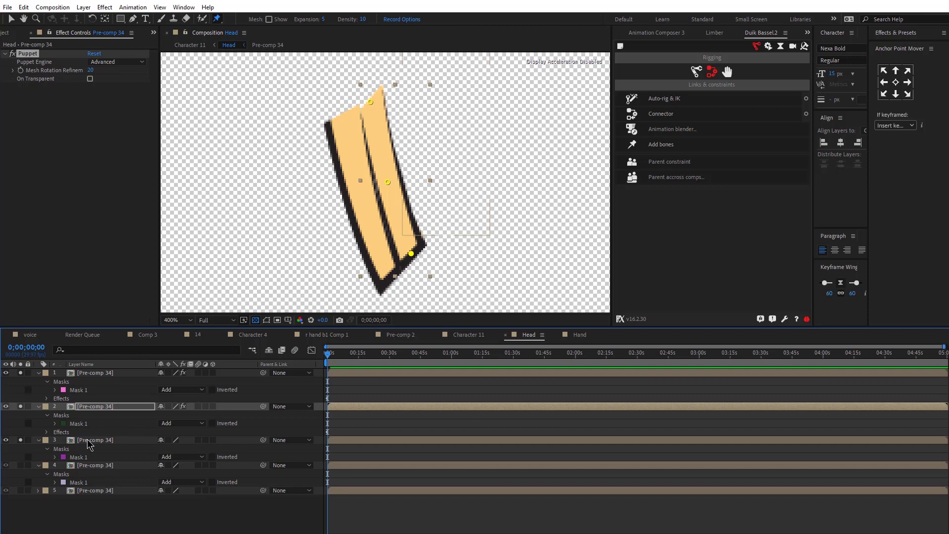
drag(102, 466, 104, 438)
click(17, 444)
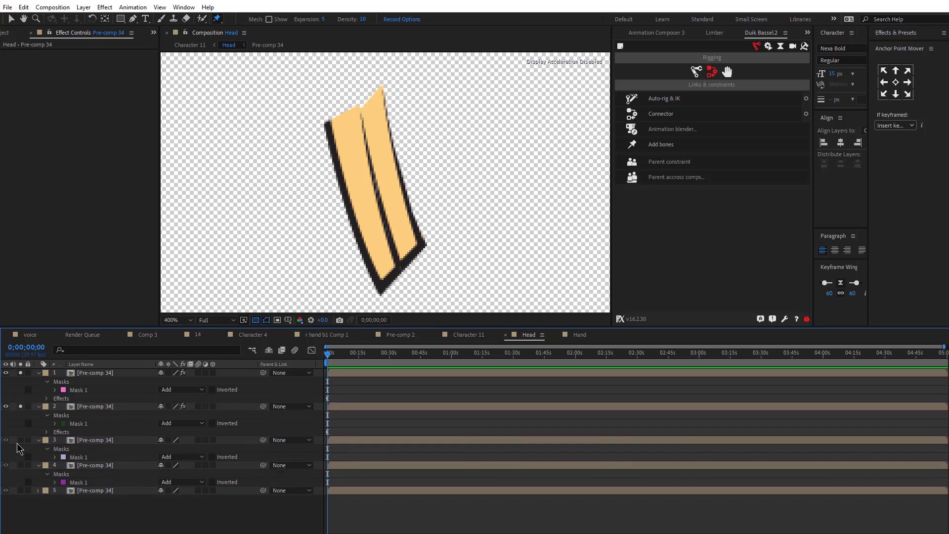
click(20, 440)
click(98, 439)
click(393, 76)
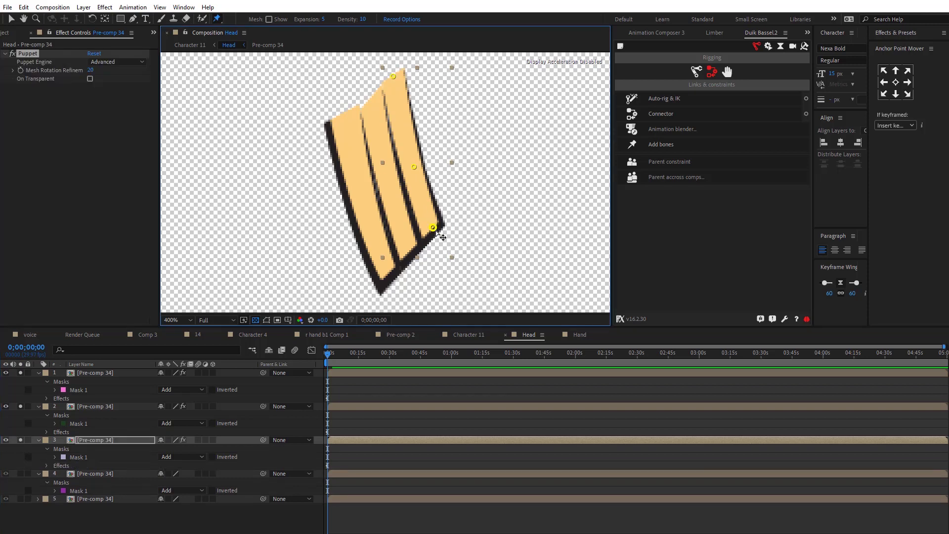
Solo the fourth finger's layer and place puppet pins at its base, middle and tip
click(20, 473)
click(84, 474)
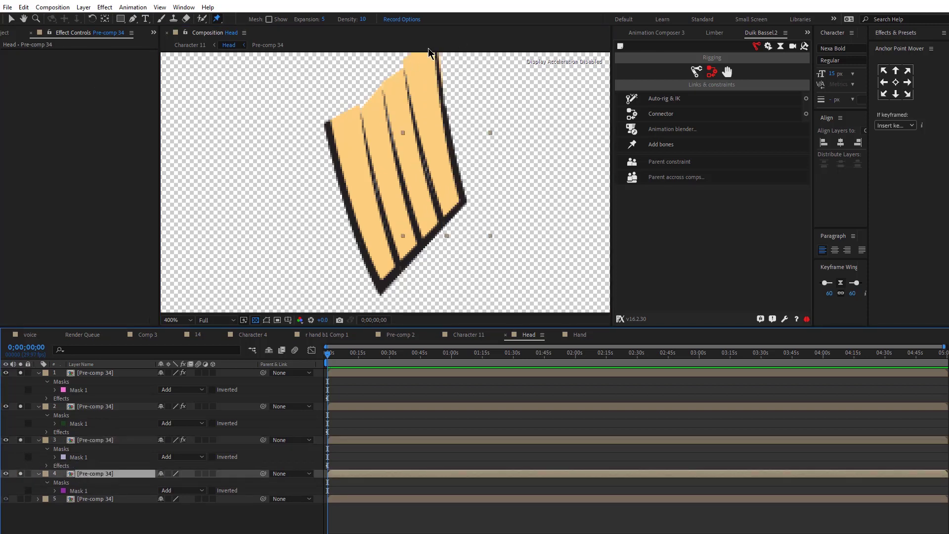
key(h)
drag(429, 111, 376, 156)
click(217, 20)
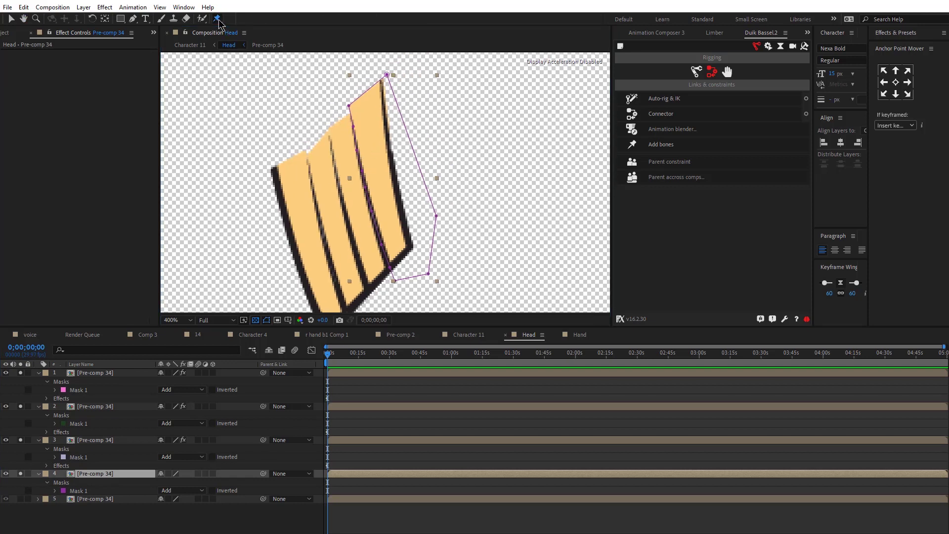
click(365, 96)
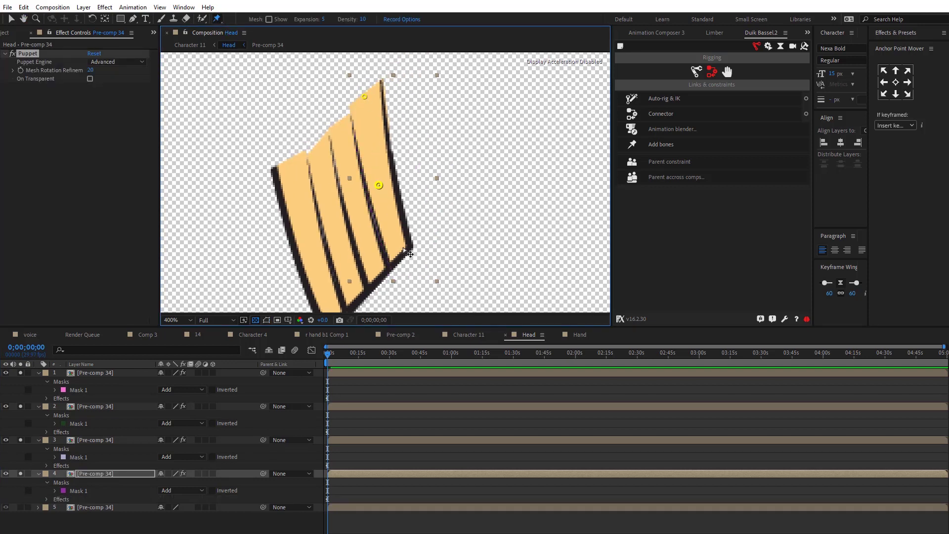
Reveal the puppet pin position keyframes on the four finger layers and apply Easy Ease to them
key(ctrl+a)
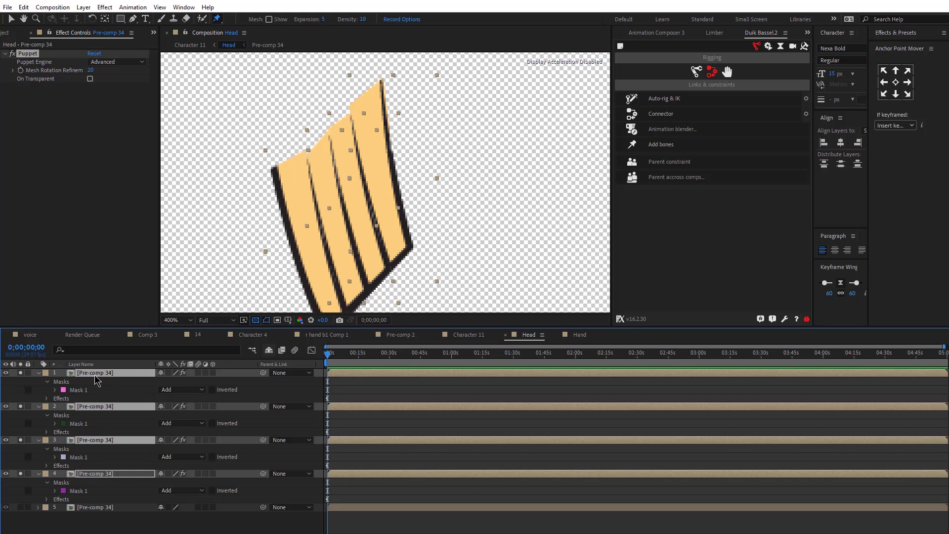
key(u)
scroll(347, 386, down, 2)
drag(342, 403, 310, 533)
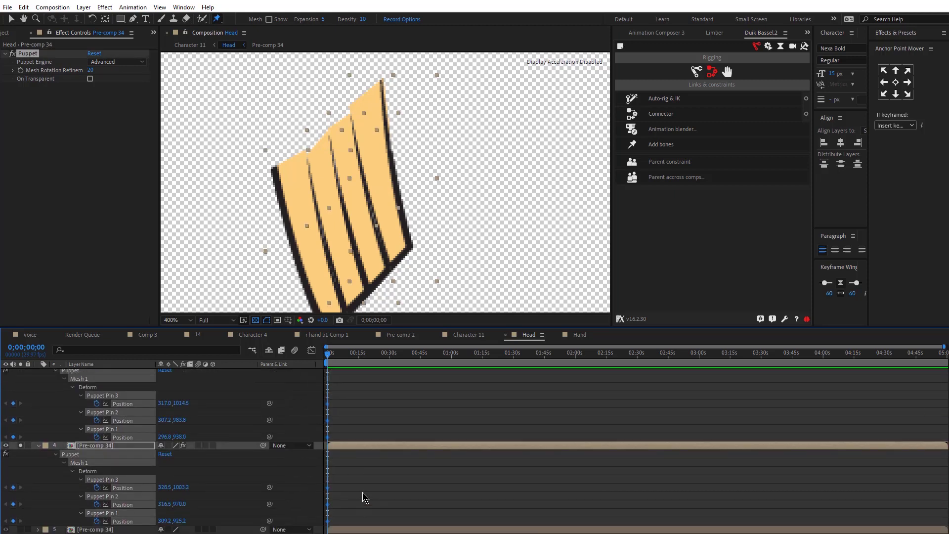
click(364, 406)
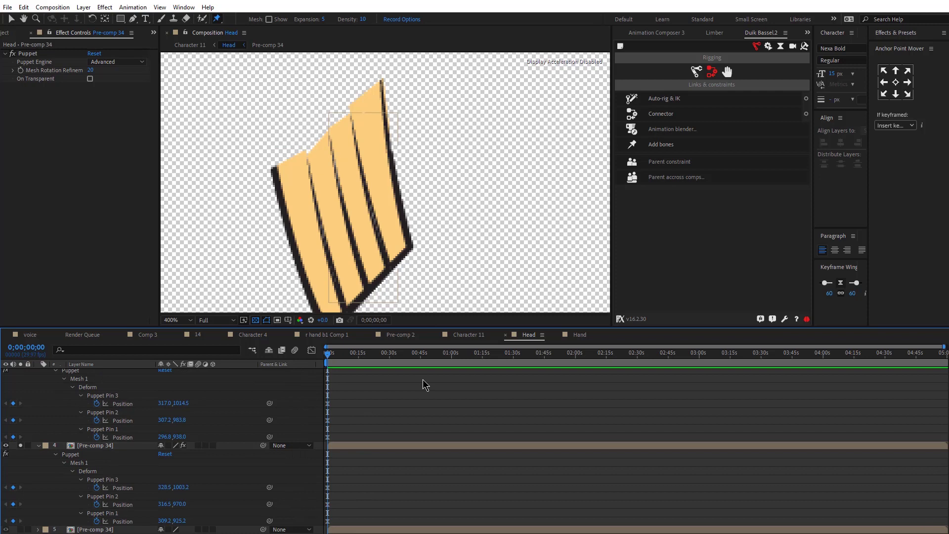
Check the hand in the Character 11 composition, and turn off solo on all finger layers in the Head composition
click(472, 335)
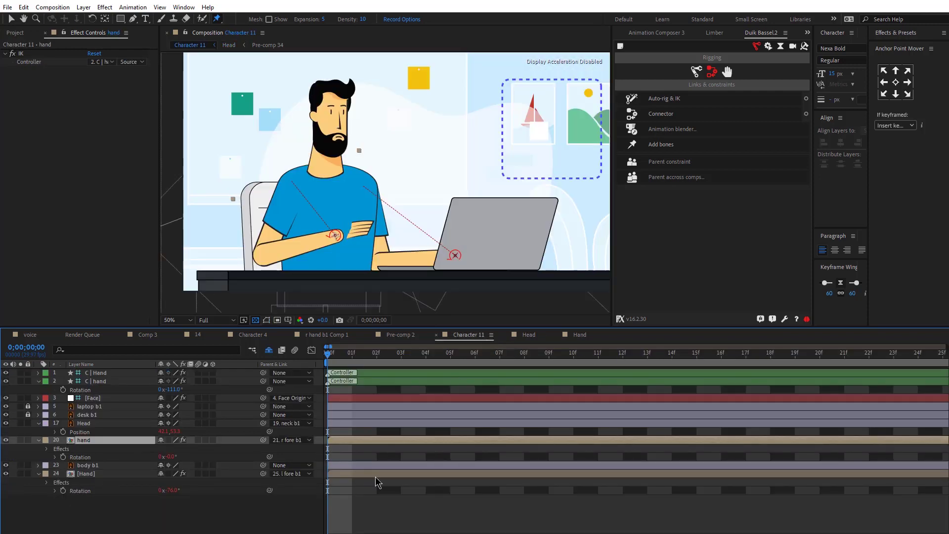
key(v)
click(525, 334)
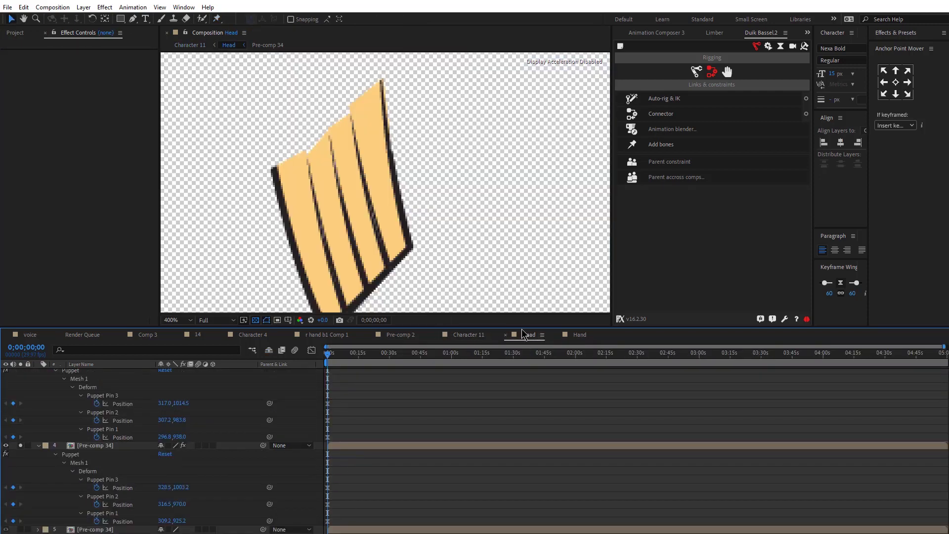
click(95, 446)
key(ctrl+a)
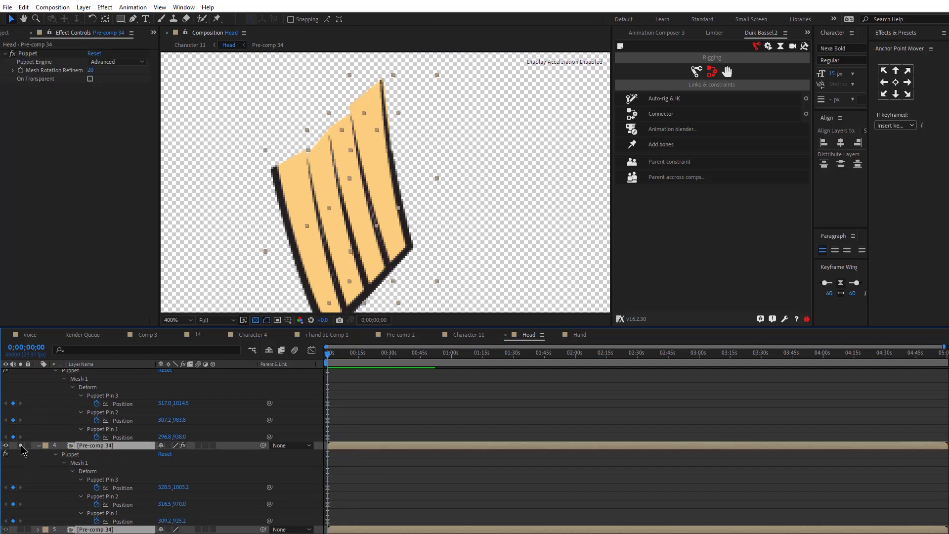
click(21, 446)
click(398, 495)
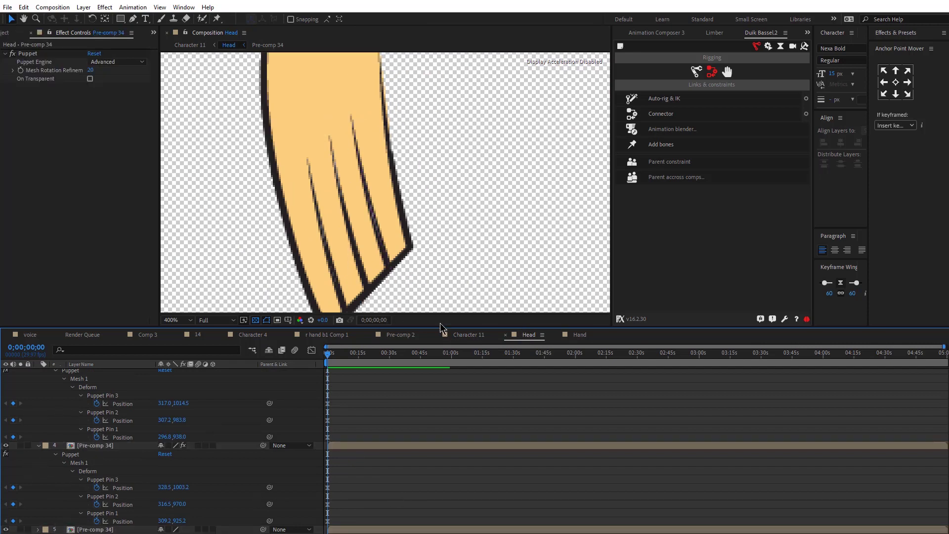
In the Character 11 composition, move both hand controllers down below the desk edge so both arms rest lowered
click(464, 335)
click(350, 381)
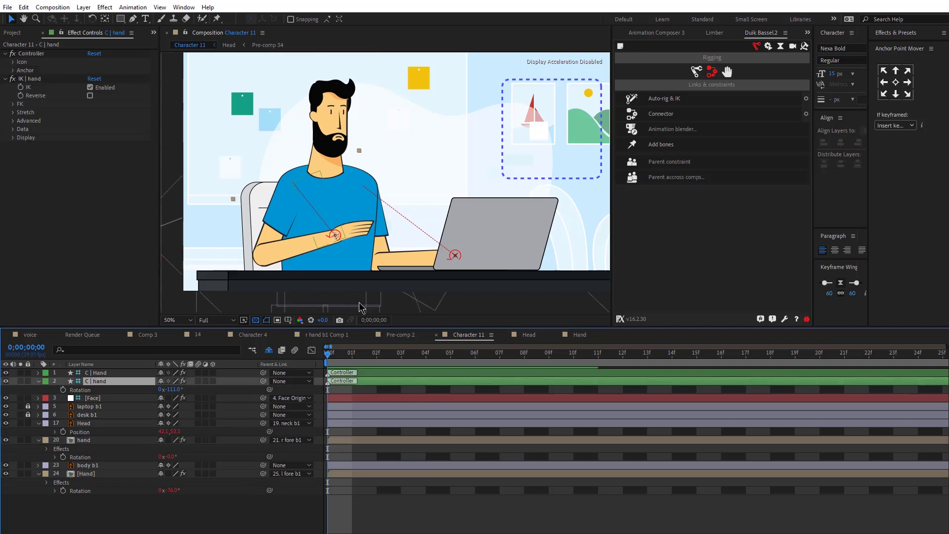
drag(336, 234, 364, 247)
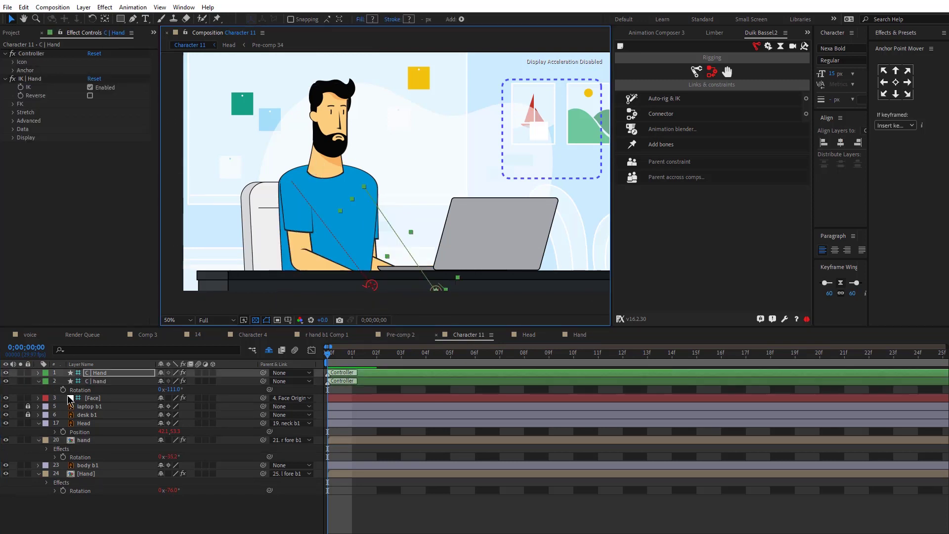
Add position and rotation keyframes to both hand controllers at 0;00;00;00
shift+click(107, 381)
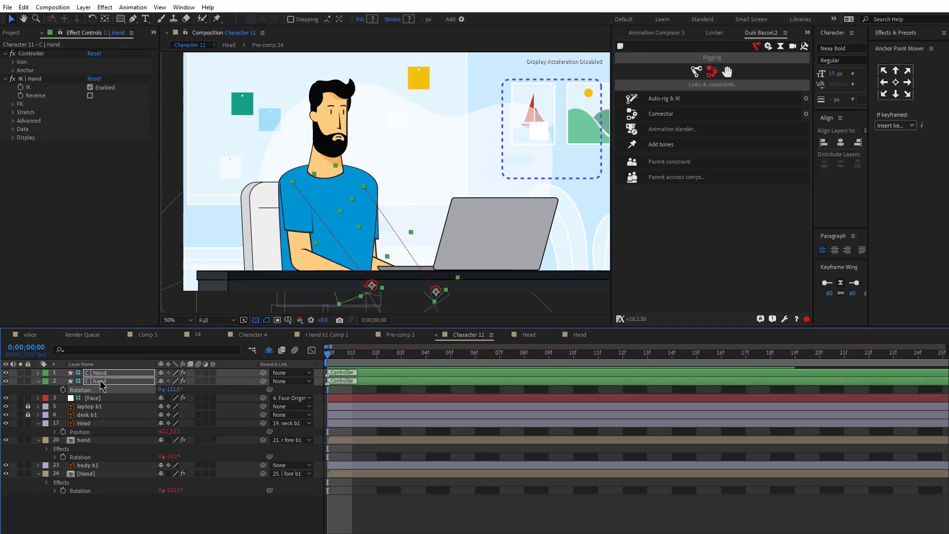
key(p)
key(r)
click(63, 381)
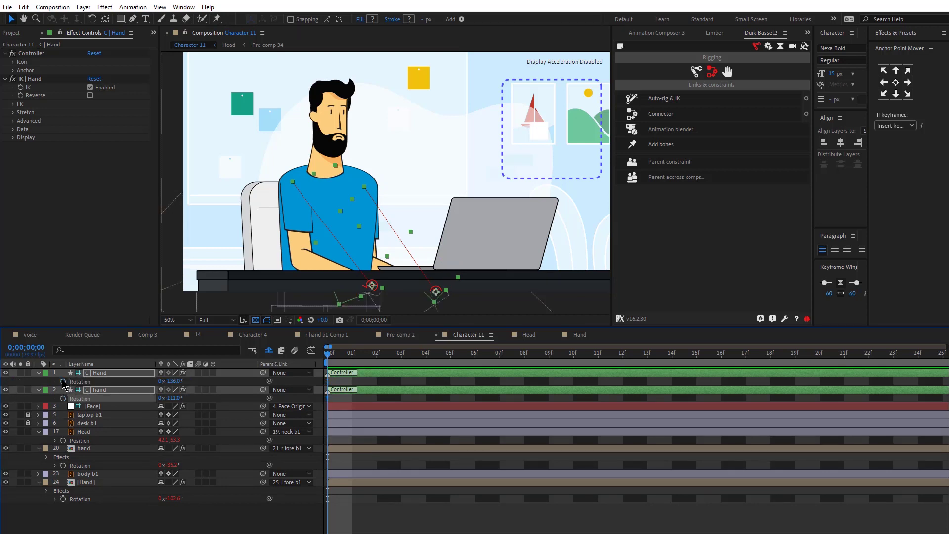
key(alt+shift+p)
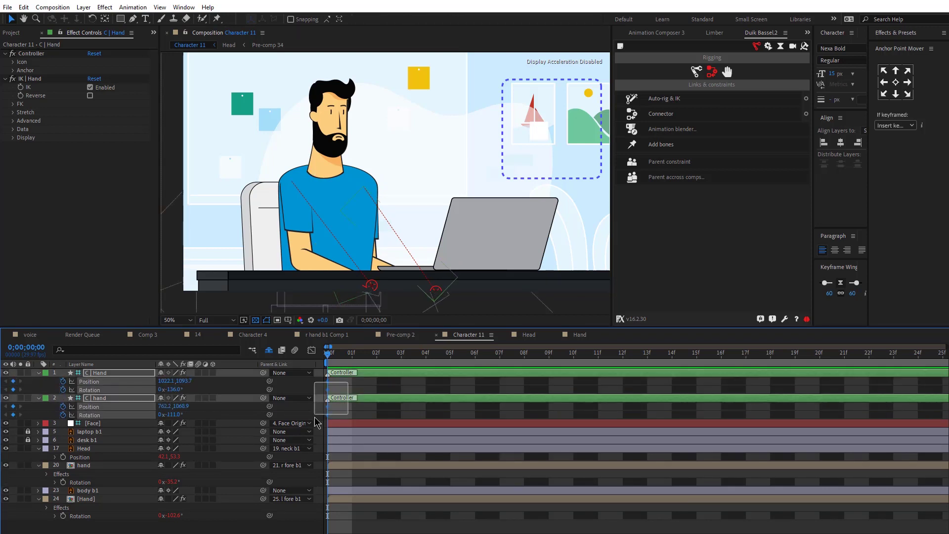
Add a position keyframe to the [Face] controller at 0;00;00;00
click(99, 423)
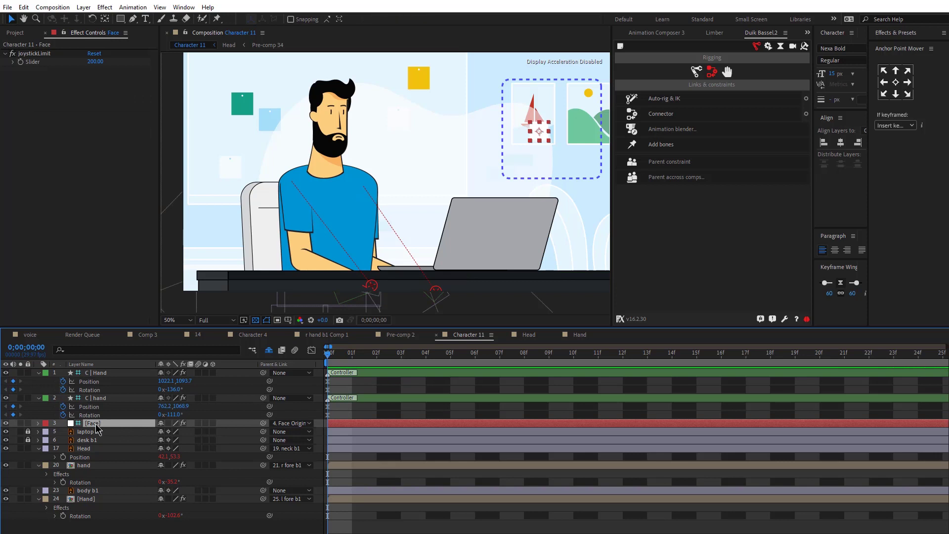
key(p)
click(63, 431)
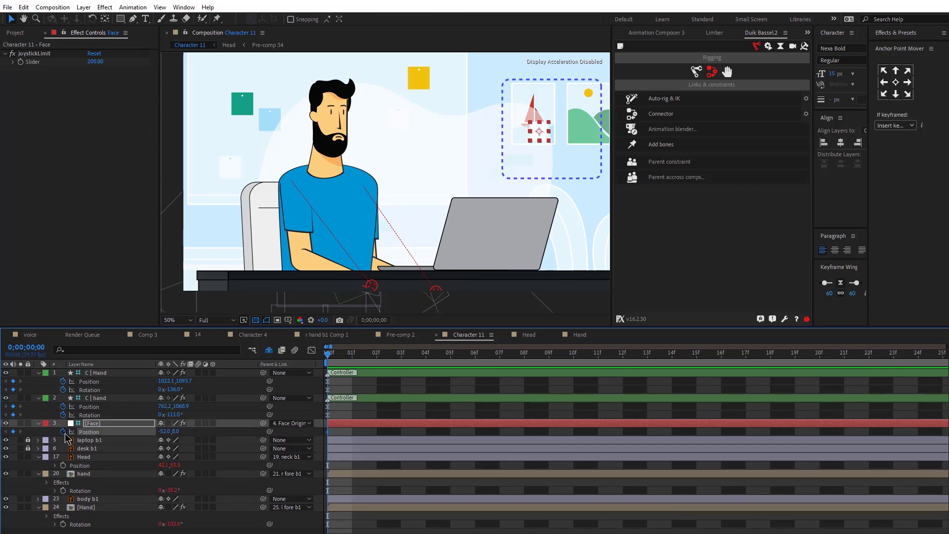
Move the anchor point of the body b1 layer to the bottom centre of the torso
click(92, 474)
click(88, 499)
key(y)
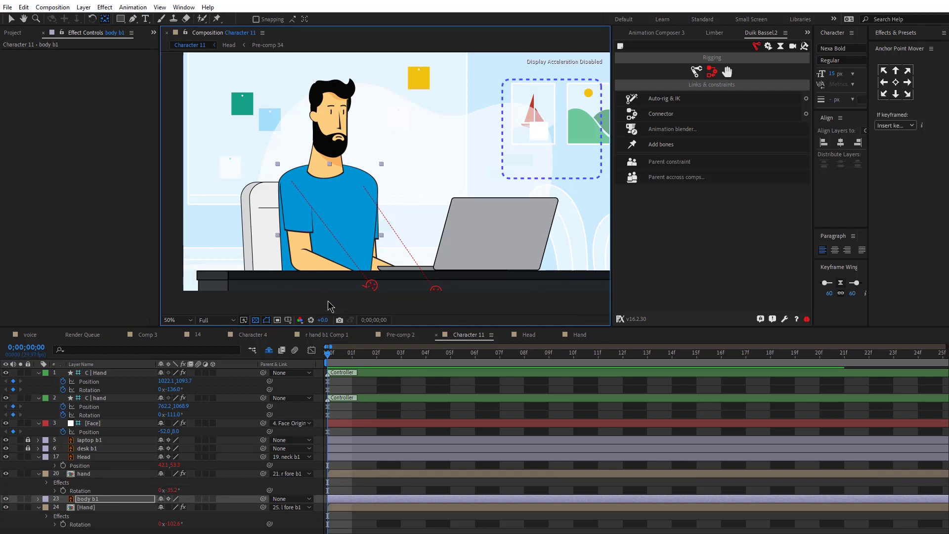
key(v)
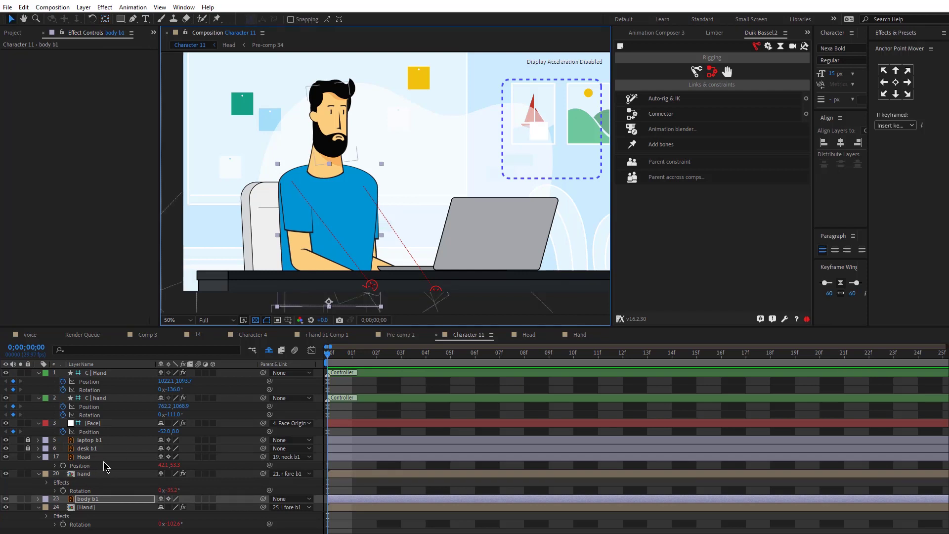
Keyframe the Head layer's rotation and the body b1 layer's position and rotation at 0;00;00;00
click(88, 457)
key(y)
key(r)
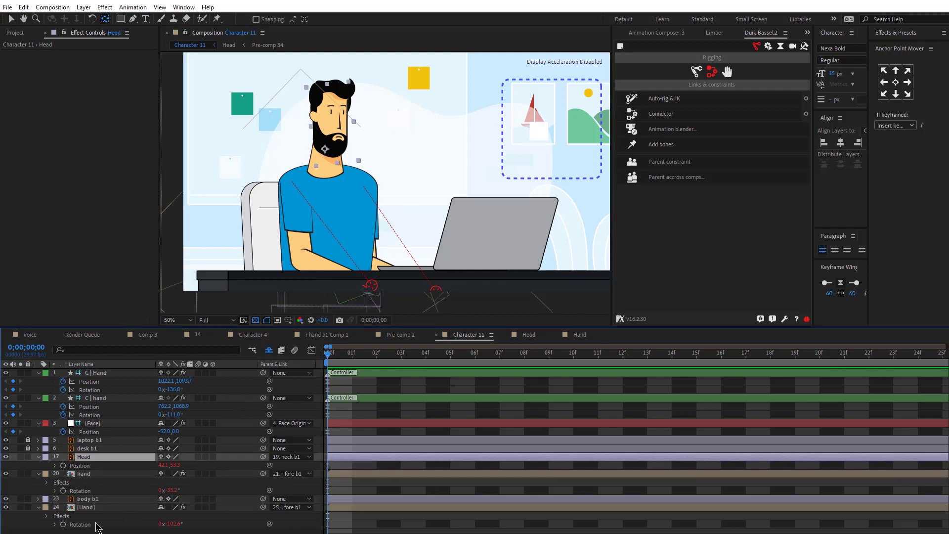
click(63, 465)
click(90, 500)
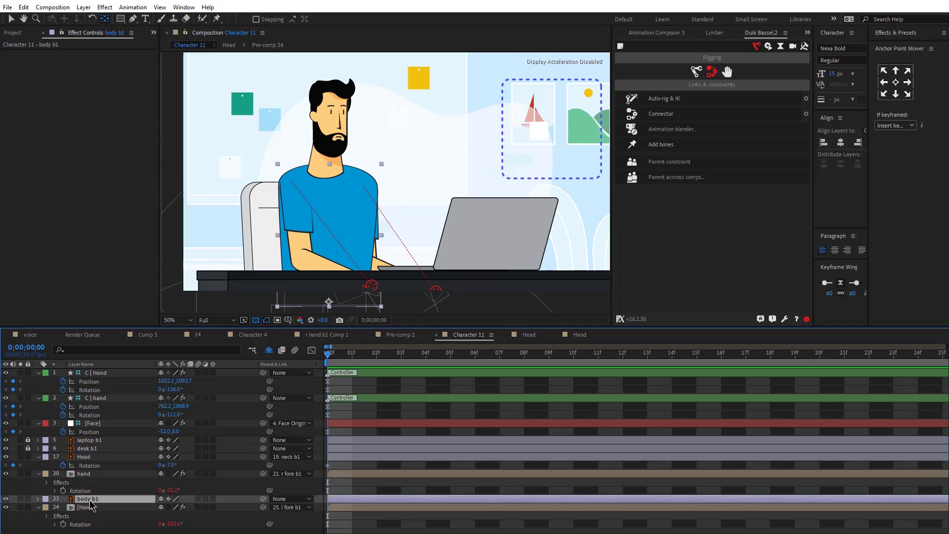
key(p)
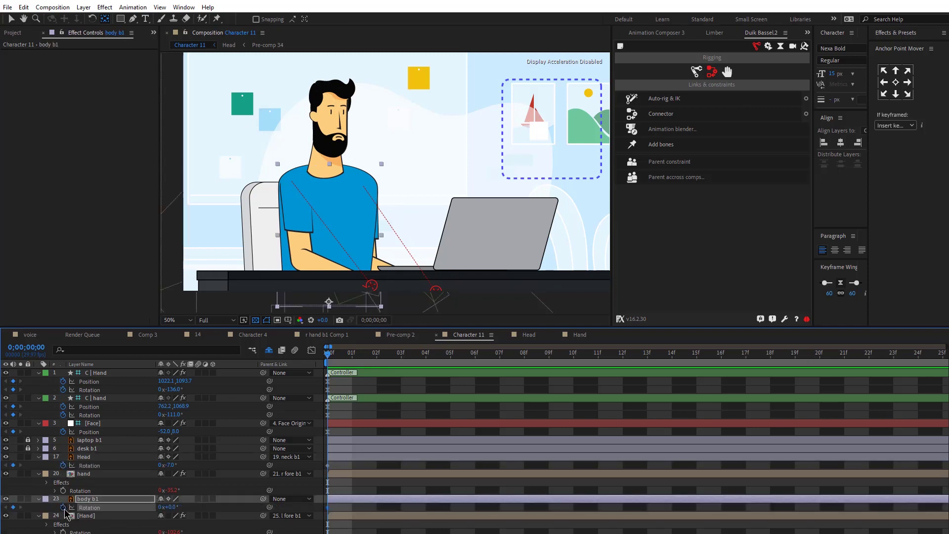
key(shift+r)
Mark the laptop b1 and desk b1 layers as shy to hide them from the timeline, and select all remaining layers
click(84, 456)
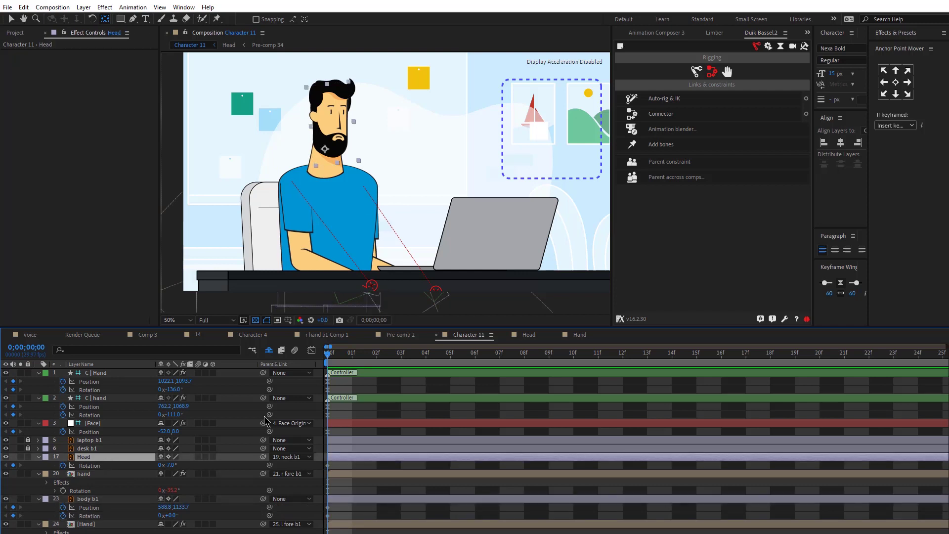
scroll(291, 438, down, 1)
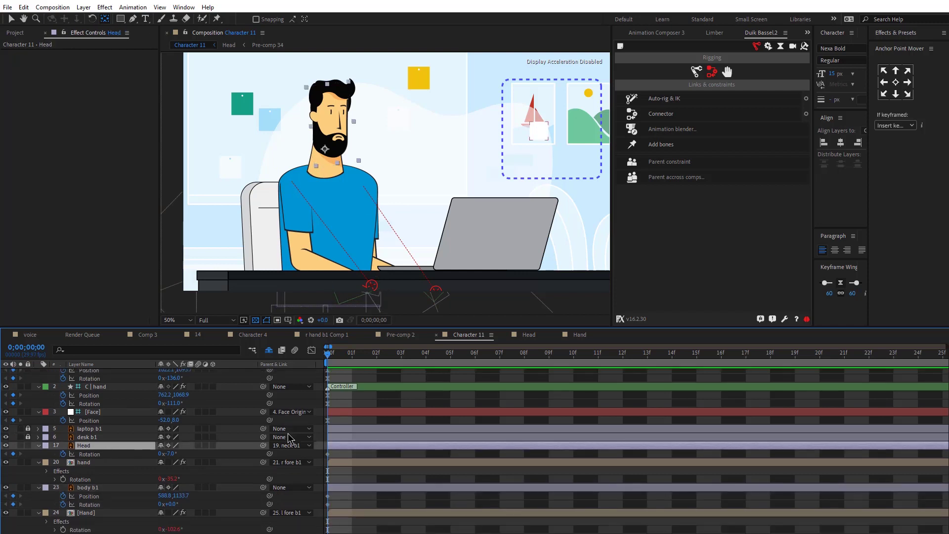
click(162, 429)
click(162, 428)
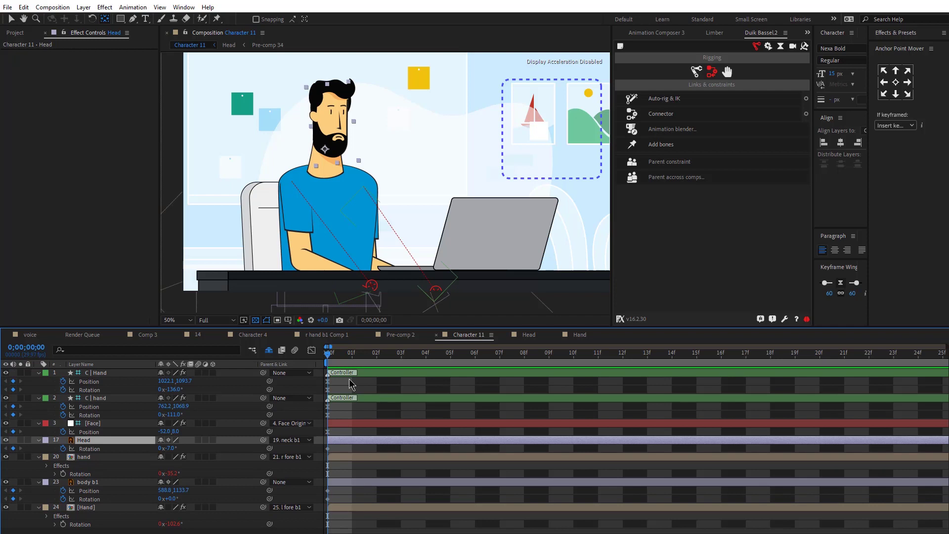
key(ctrl+a)
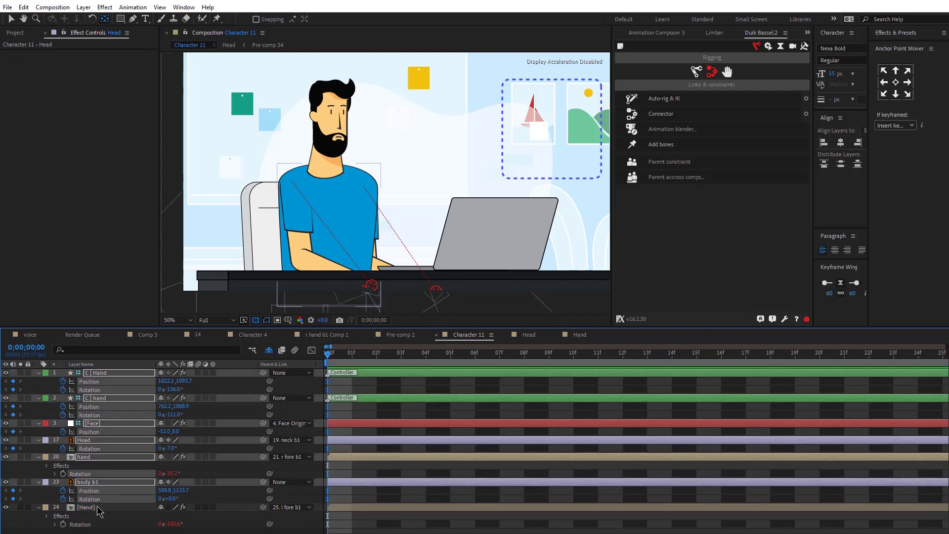
Deselect all layers and collapse the properties of the hand and [Hand] layers
key(F2)
click(39, 507)
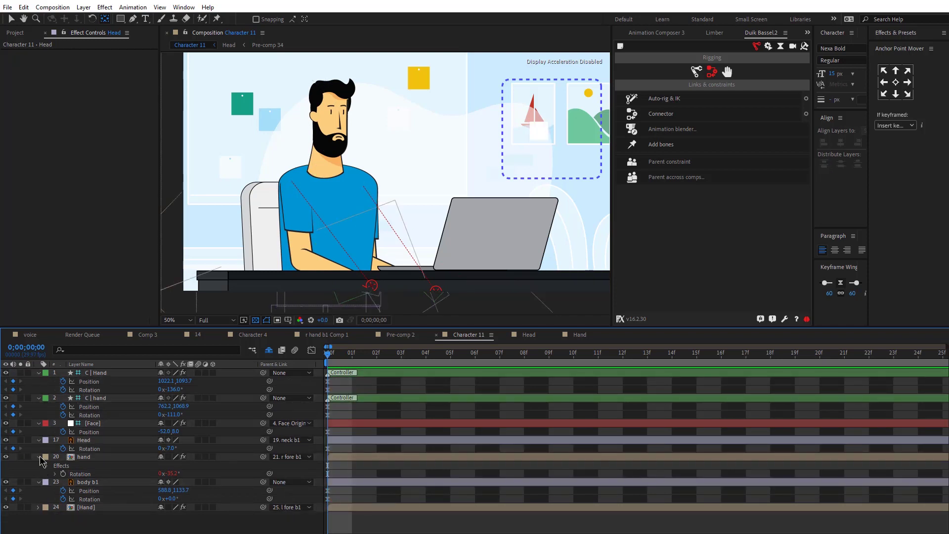
click(39, 456)
At 0;00;00;18, lower the body b1 layer to 588.0, 1151.7 to keyframe its position
click(341, 463)
key(v)
drag(331, 346, 567, 346)
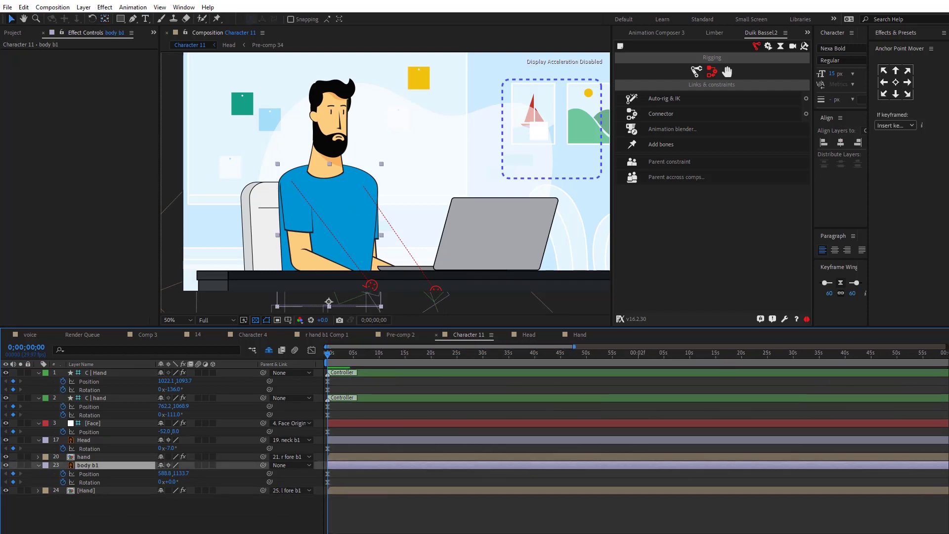
click(390, 353)
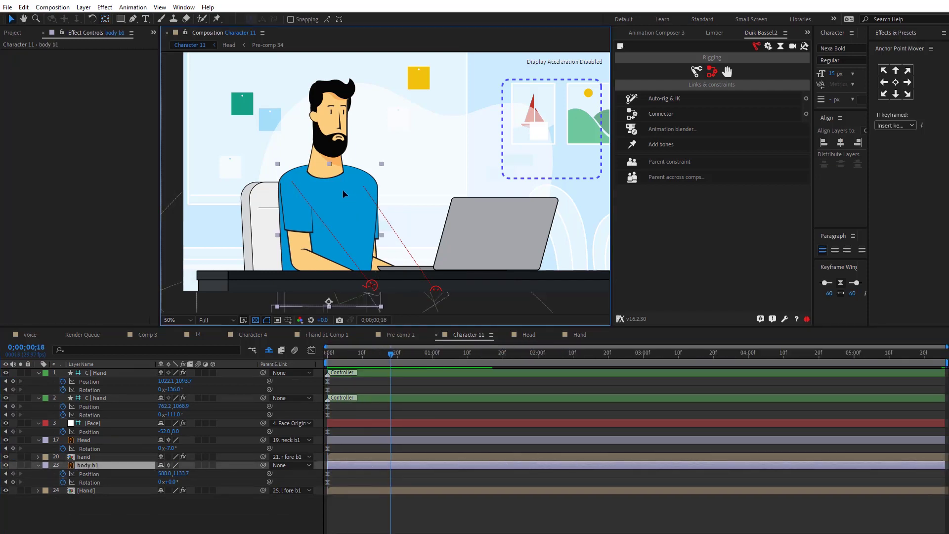
drag(343, 190, 343, 194)
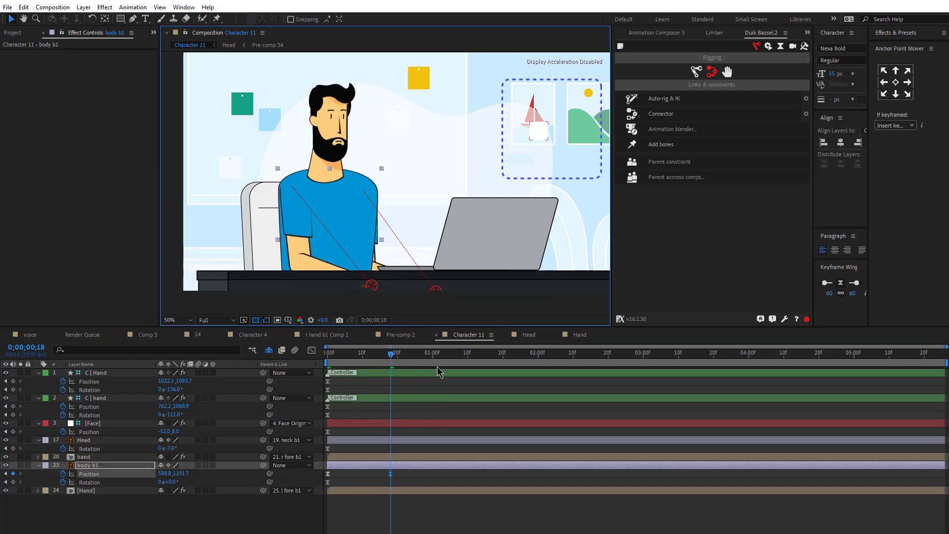
Copy body b1's starting position and rotation keyframes and paste them at 0;00;01;02
click(439, 353)
drag(349, 472, 321, 486)
key(ctrl+c)
key(ctrl+v)
click(155, 515)
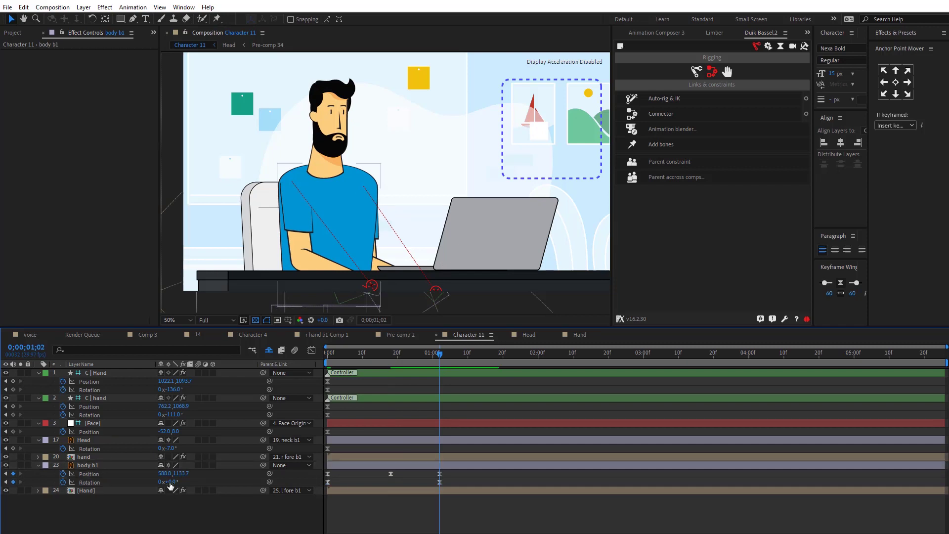
At 0;00;01;02, set body b1's rotation to -4° and the Head layer's rotation to -15°
text(3)
key(Return)
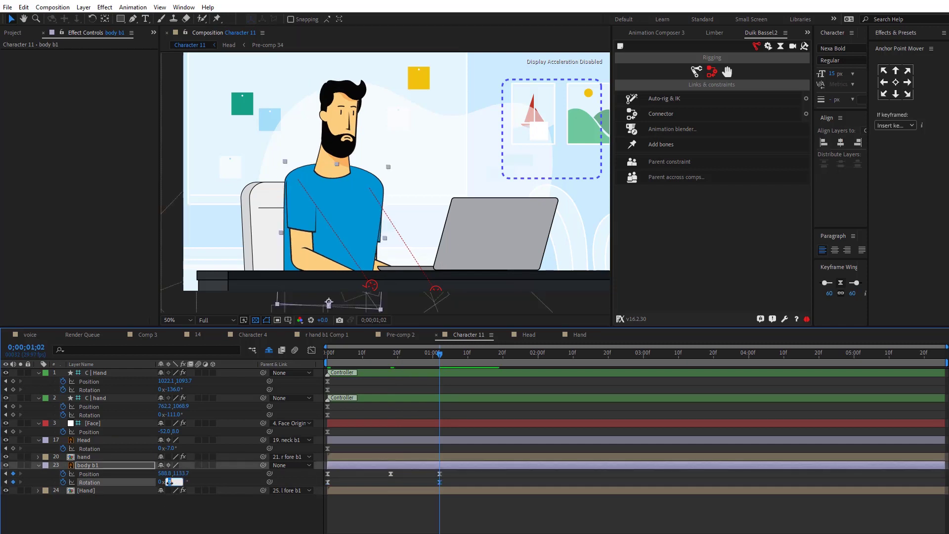
key(Return)
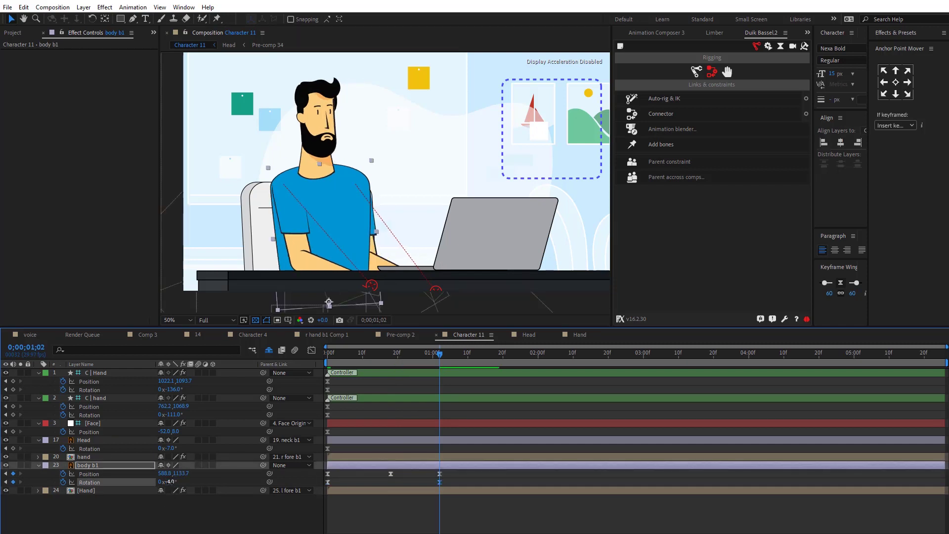
drag(168, 448, 167, 449)
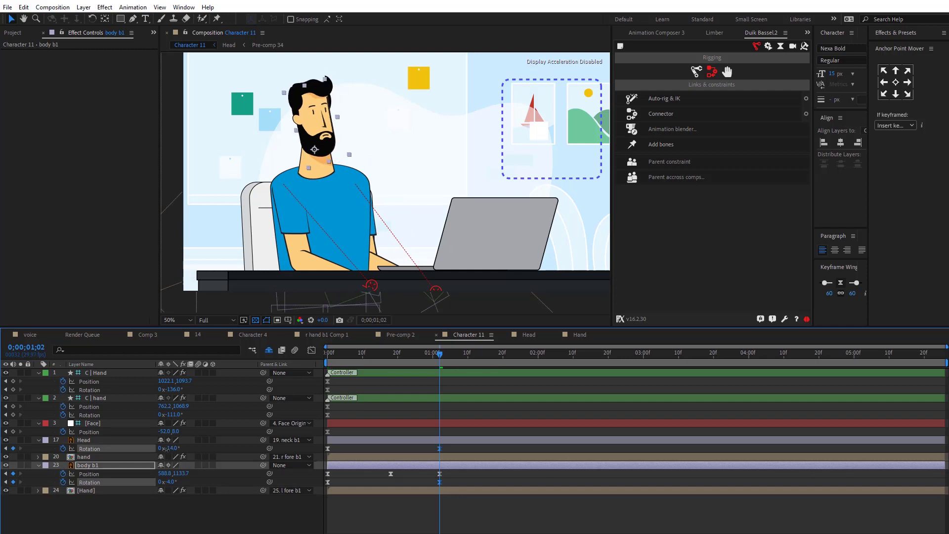
Move the [Face] controller to about 68, 158, and shift the face, head and body end keyframes to 0;00;00;26
click(105, 424)
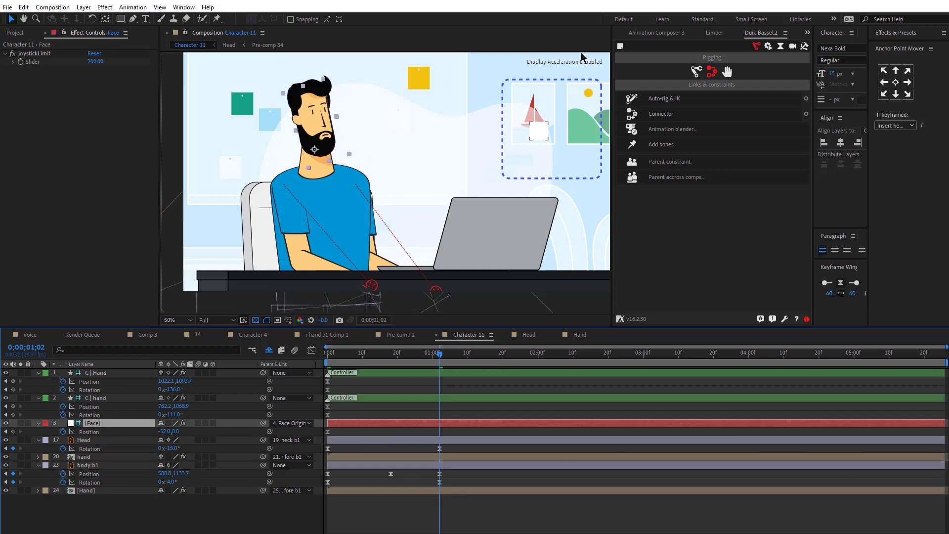
drag(540, 133, 569, 169)
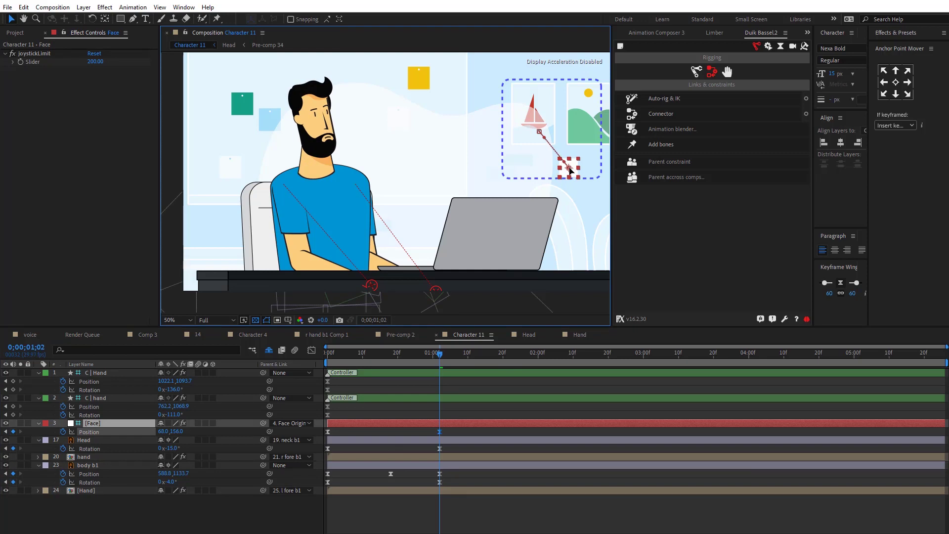
drag(339, 355, 307, 371)
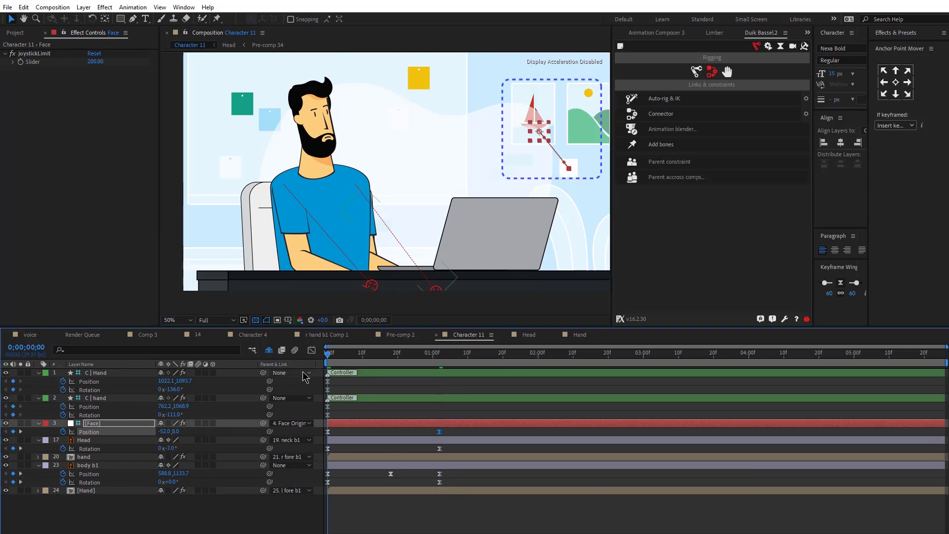
drag(370, 430, 418, 482)
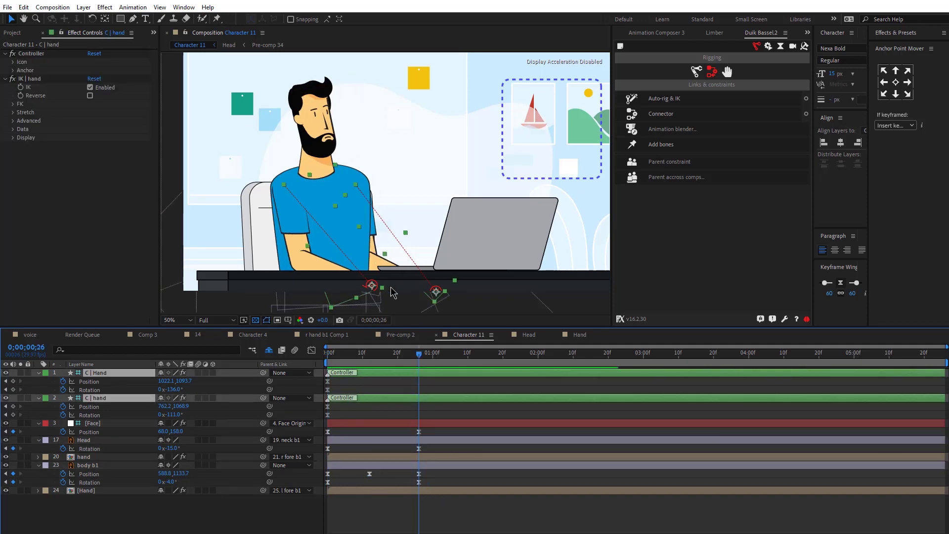
Keyframe both hand controllers raised at 0;00;00;18 and resting on the laptop at 0;00;01;11, with C | Hand at 1082.1, 1013.7
drag(375, 286, 377, 252)
drag(418, 381, 391, 381)
drag(457, 352, 471, 352)
drag(380, 257, 388, 266)
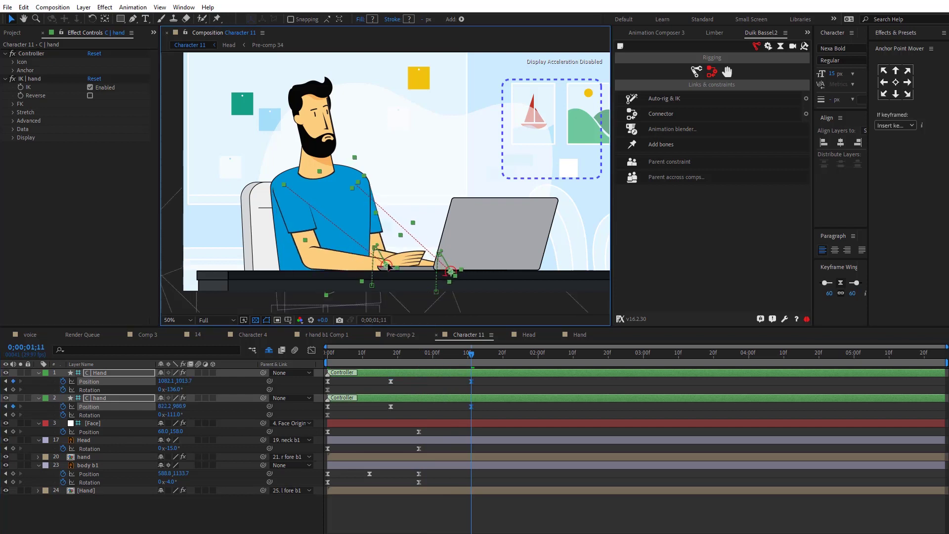
Keyframe both hand controllers' rotation at 0;00;00;18, and at 0;00;01;11 rotate C | Hand to -116° and C | hand to -86°
click(433, 384)
click(390, 356)
drag(166, 389, 188, 410)
click(472, 355)
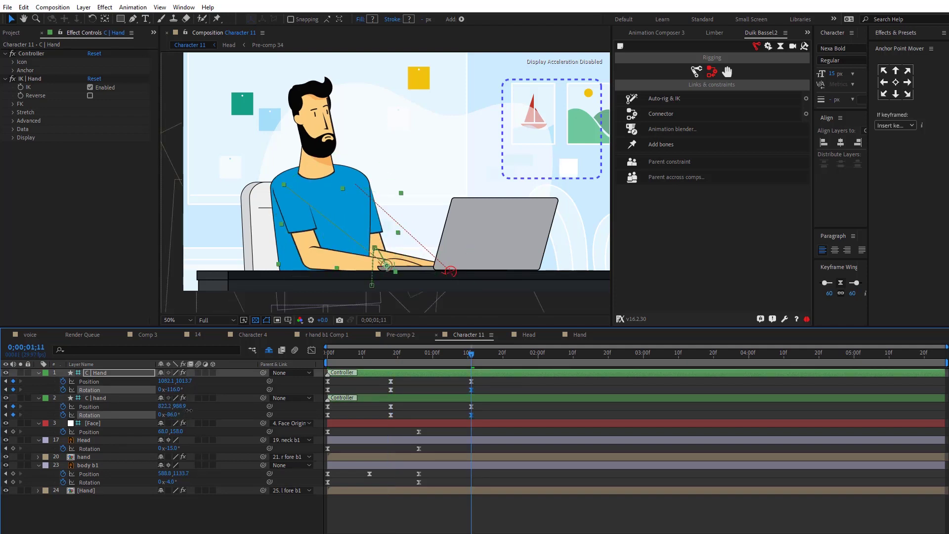
Preview the arm motion and move both hand controllers' second and third keyframes earlier, to about 0;00;00;15 and 0;00;01;04
key(Home)
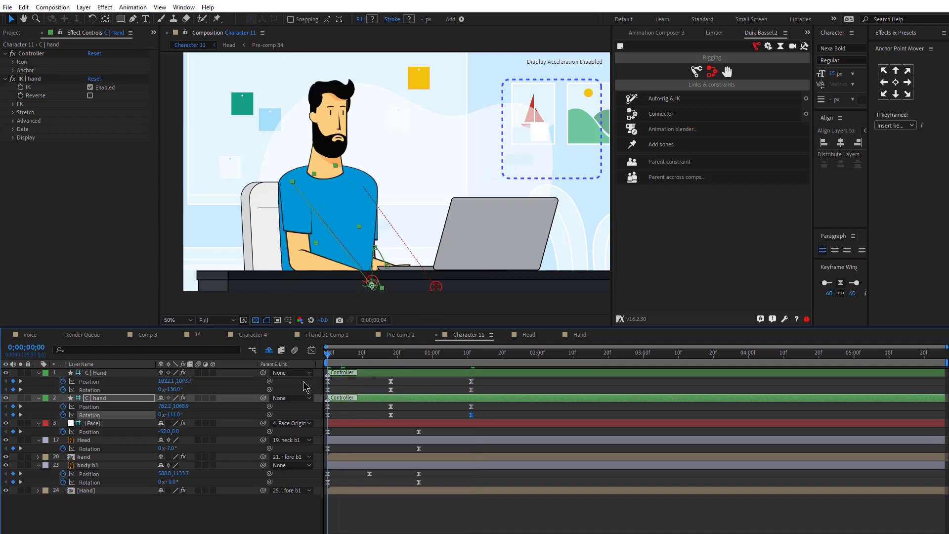
key(space)
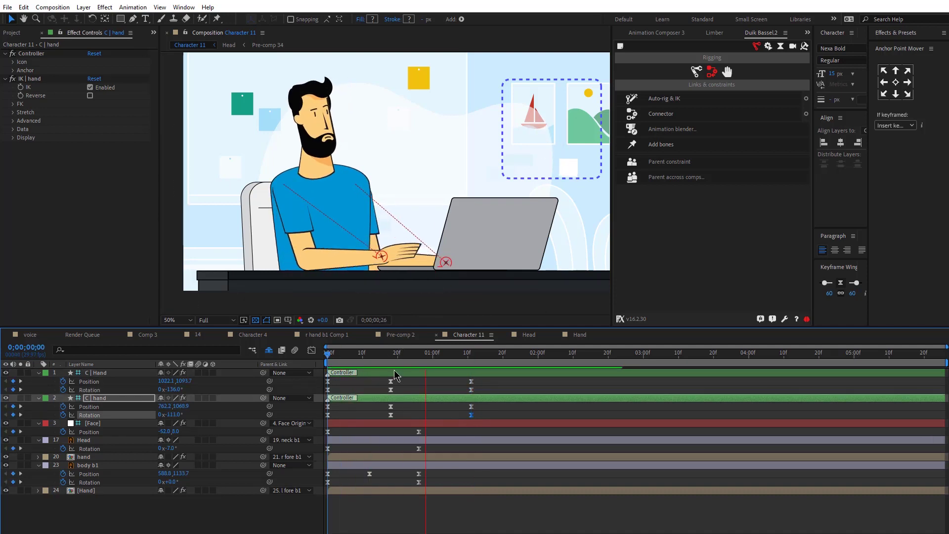
key(space)
drag(453, 382, 477, 420)
drag(471, 415, 443, 420)
drag(365, 382, 398, 423)
drag(390, 415, 380, 414)
Delay all C | Hand keyframes by about seven frames so the two arms move offset, and preview the result
drag(464, 378, 320, 427)
drag(463, 378, 352, 384)
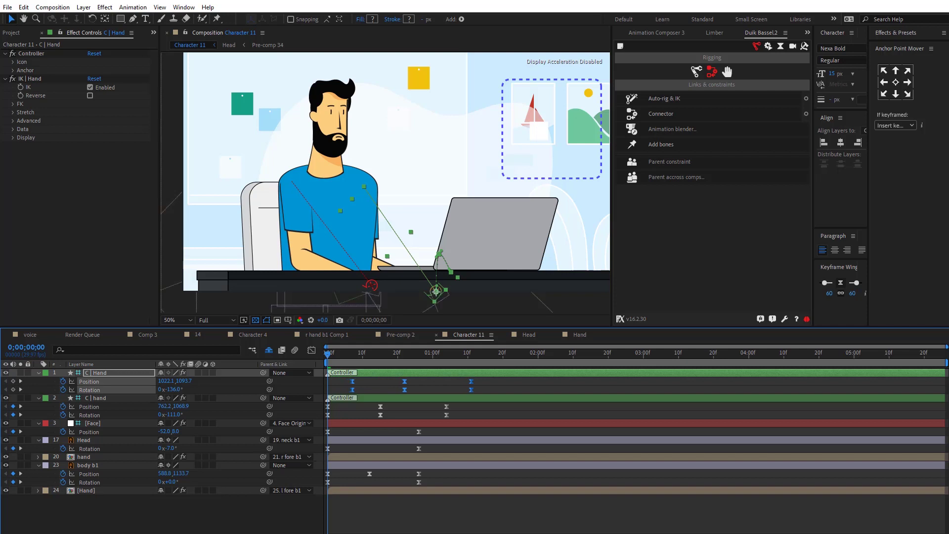
key(space)
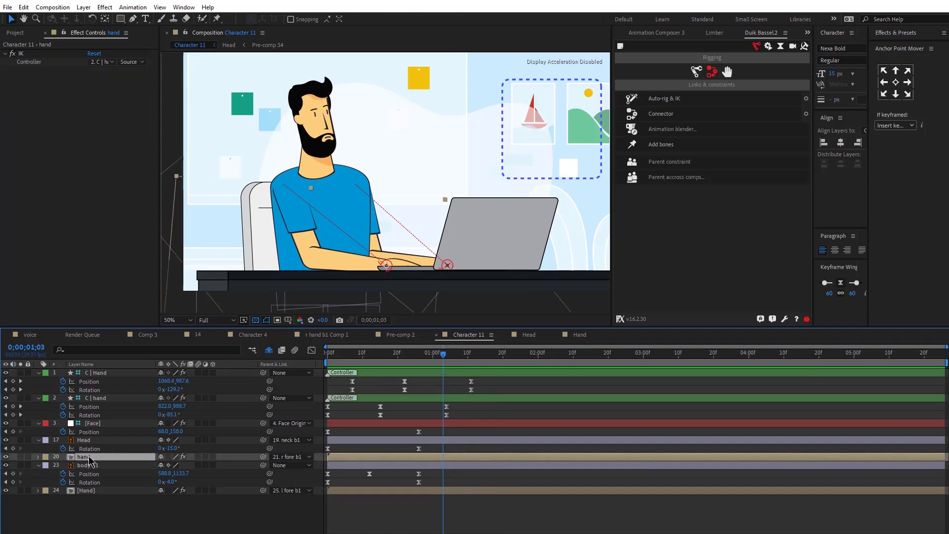
Open the hand layer's pre-comp and shift all the fingers' puppet pin keyframes to 0;00;01;03
double_click(83, 457)
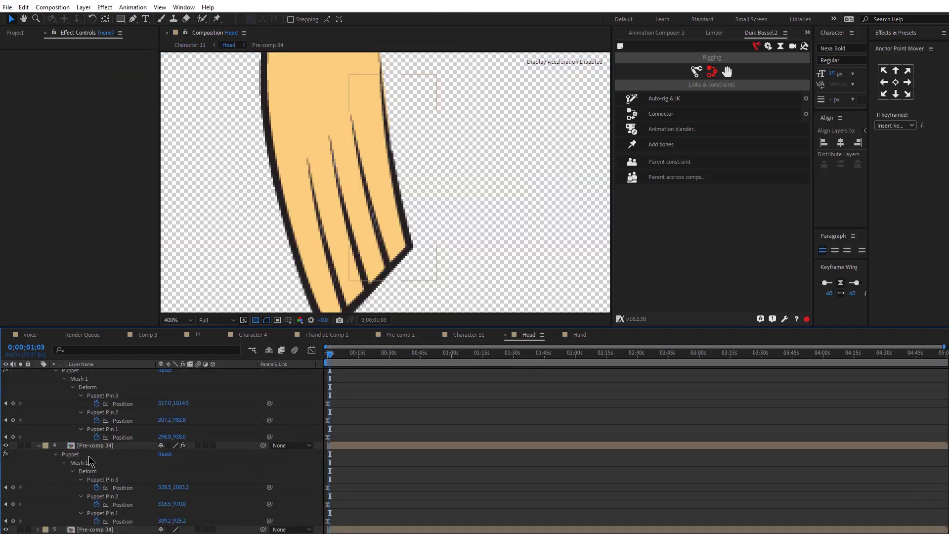
key(semicolon)
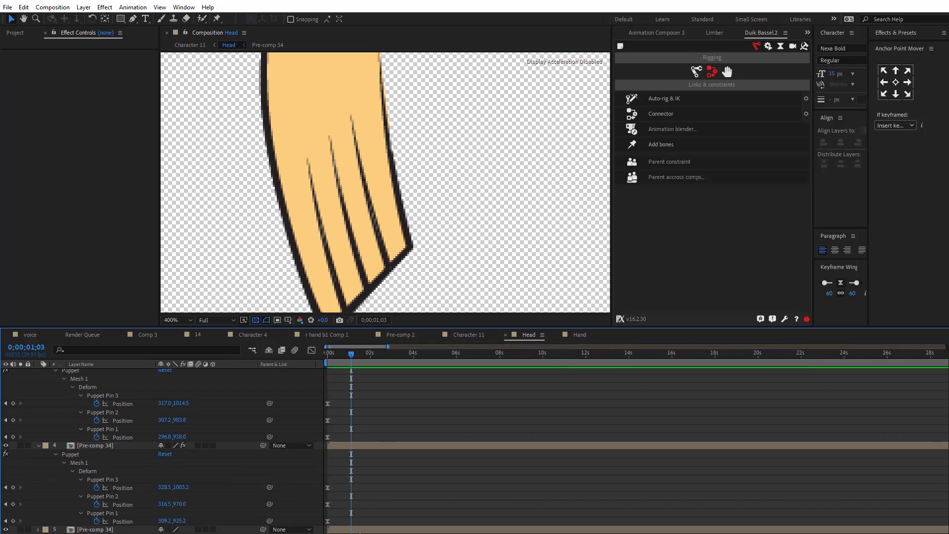
key(semicolon)
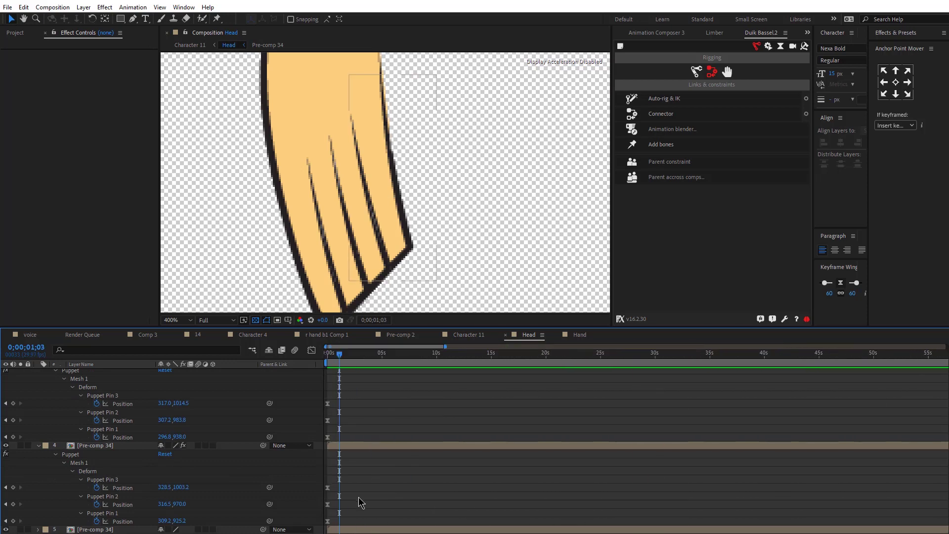
drag(341, 528, 295, 297)
drag(328, 415, 341, 421)
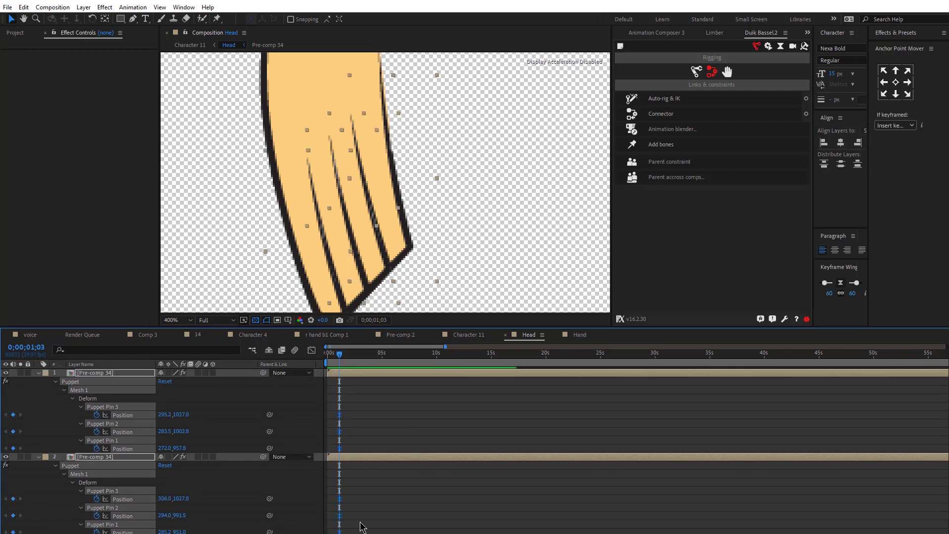
At 0;00;01;16, bend the outermost finger in layer 1 away from the others using Puppet Pins 3 and 2
key(equal)
key(equal)
key(equal)
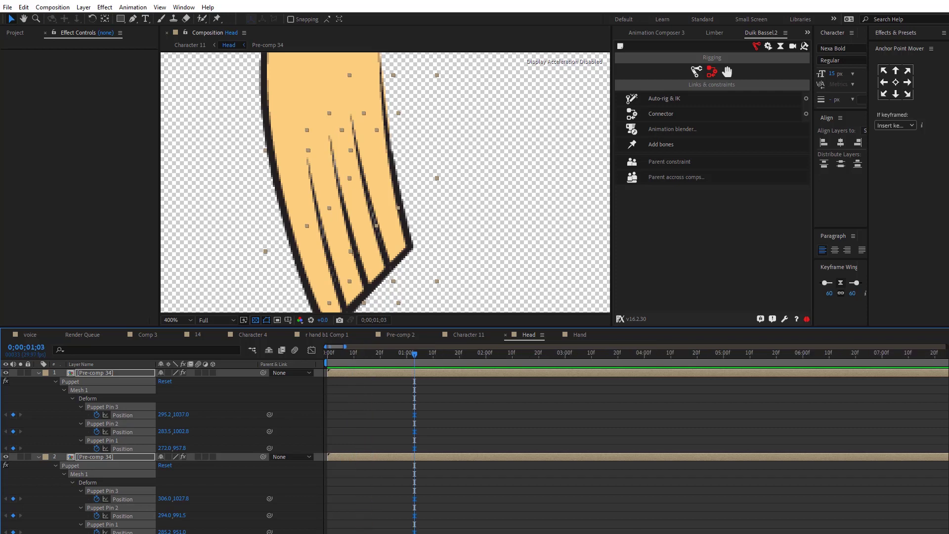
click(475, 406)
drag(441, 361, 449, 360)
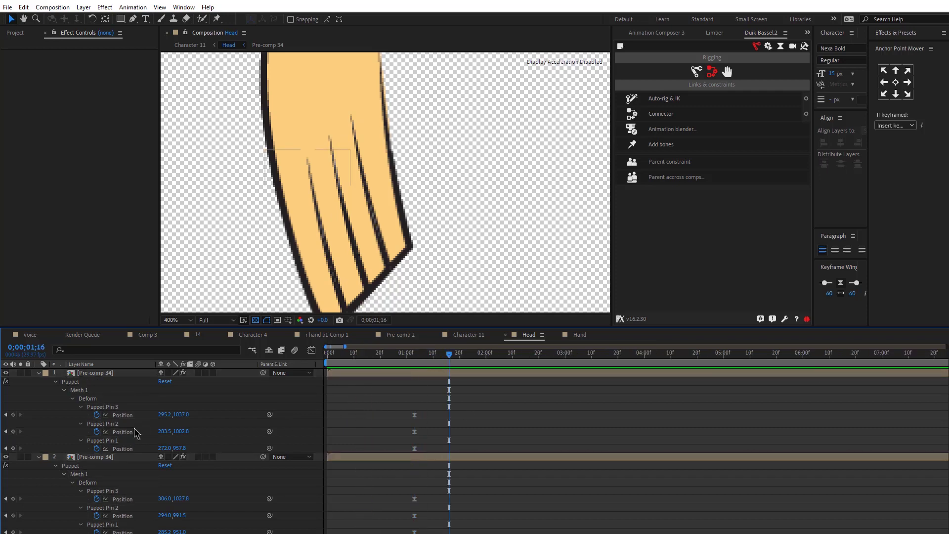
click(121, 415)
key(h)
drag(340, 277, 301, 242)
key(v)
mouse_move(297, 171)
mouse_down()
mouse_move(277, 176)
mouse_move(285, 172)
mouse_up()
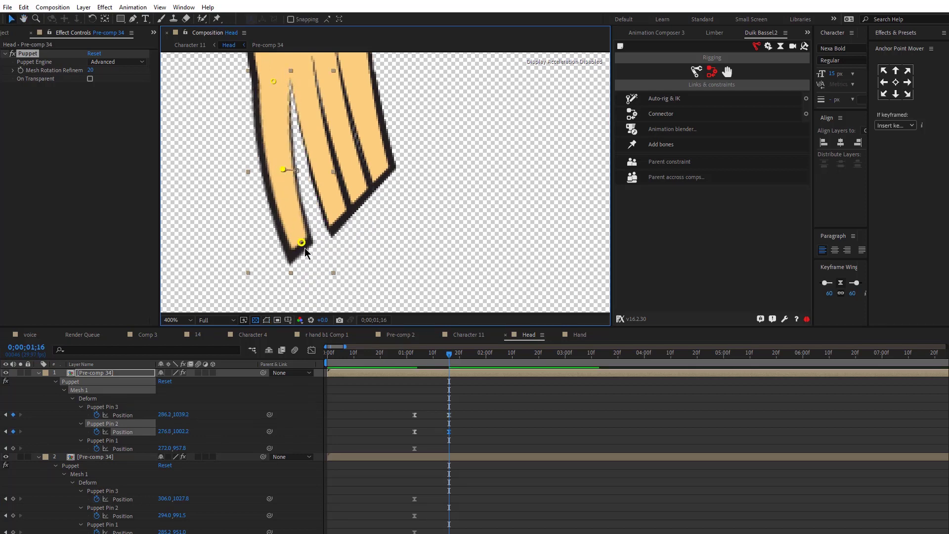
drag(304, 245, 293, 251)
At 0;00;01;16, spread the remaining fingers by repositioning their puppet pins, lifting the finger in layer 4 outward
click(340, 220)
drag(310, 147, 308, 149)
scroll(452, 452, down, 5)
click(102, 448)
drag(358, 193, 402, 157)
scroll(179, 435, down, 2)
click(102, 479)
At 0;00;01;26, bend the layer 1 finger toward the others by moving Puppet Pin 3 to about 299, 1033 and adjusting Pin 2
drag(449, 355, 475, 354)
scroll(286, 417, up, 7)
click(103, 406)
drag(289, 246, 327, 231)
drag(282, 169, 286, 168)
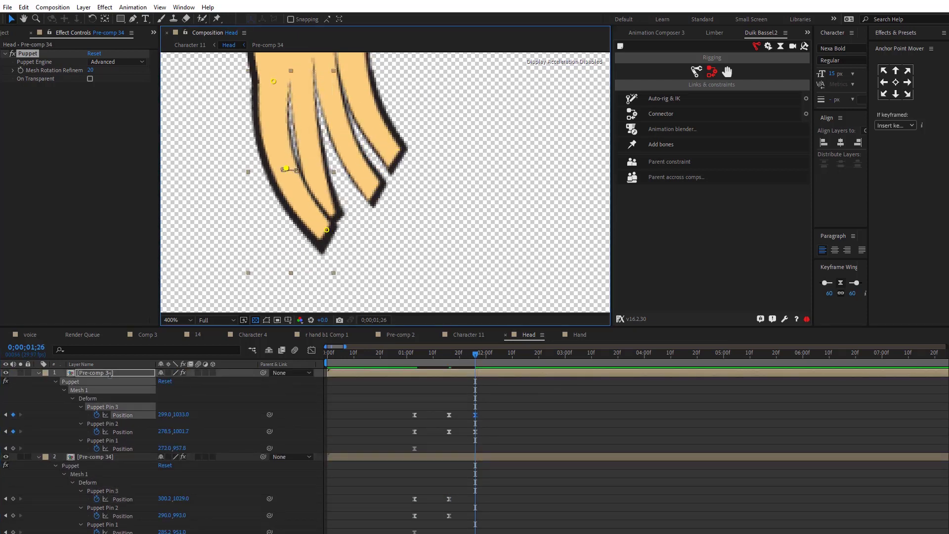
Collapse the finger layers and move the outermost finger's layer below the other three fingers
click(38, 373)
click(38, 381)
click(38, 389)
drag(95, 373, 108, 430)
key(u)
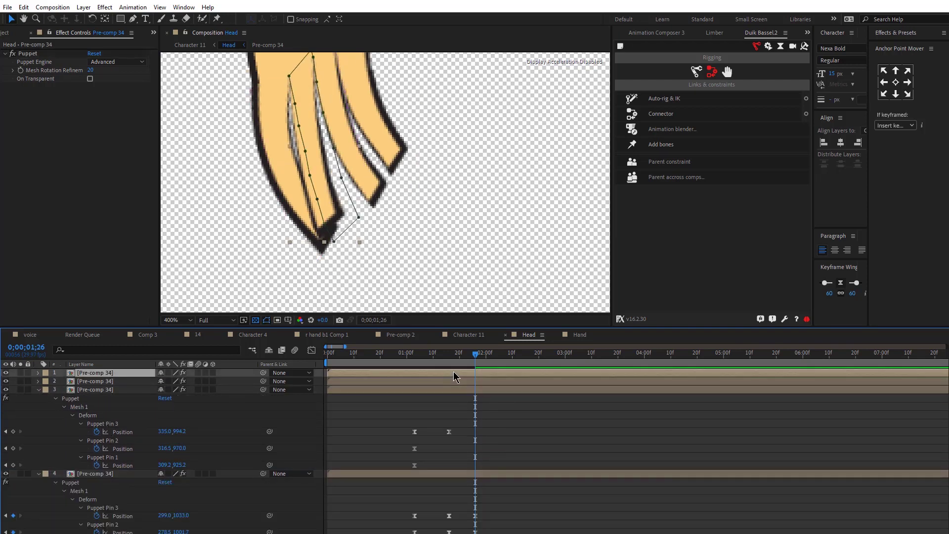
At 0;00;01;26, nudge the tip pin of the finger in layer 3 and move its layer up to second place
click(397, 154)
drag(397, 155, 392, 154)
drag(85, 415, 104, 401)
Preview the finger motion and tighten it by moving the later pin keyframes to about 0;00;01;09 and 0;00;01;15
click(415, 355)
key(space)
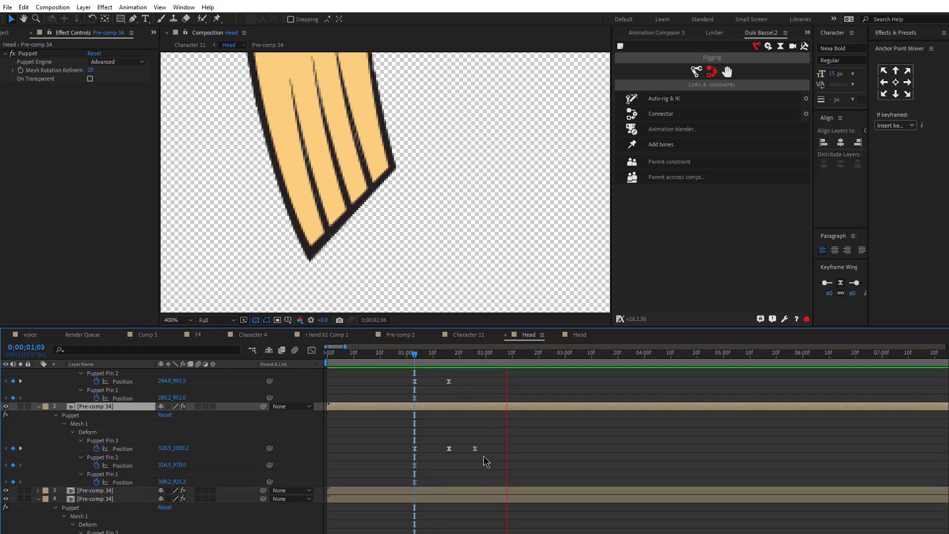
key(space)
scroll(437, 403, up, 2)
drag(438, 402, 519, 530)
drag(449, 488, 452, 371)
drag(456, 416, 419, 419)
At 0;00;01;21, move the tip pins of the layer 1 and 2 fingers outward and swing the outermost finger away from them
click(461, 354)
drag(344, 220, 349, 212)
click(489, 456)
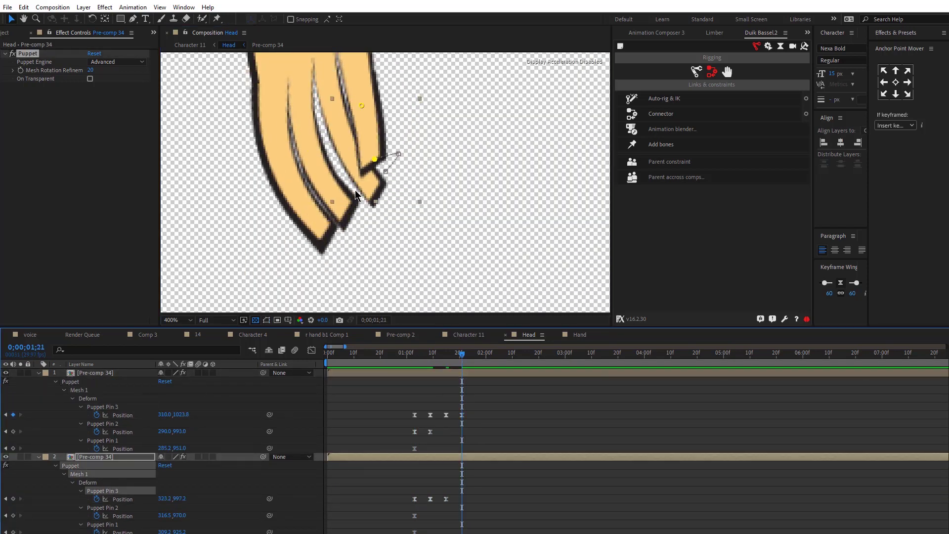
drag(375, 158, 402, 147)
scroll(493, 455, down, 4)
click(494, 445)
drag(327, 230, 283, 239)
At 0;00;01;21, bend the layer 3 finger inward by moving Puppet Pin 3 to 308.0, 1015.2 and Pin 2 to 304.2, 984.2
click(114, 437)
key(u)
drag(374, 188, 356, 191)
drag(343, 134, 337, 134)
drag(356, 190, 345, 195)
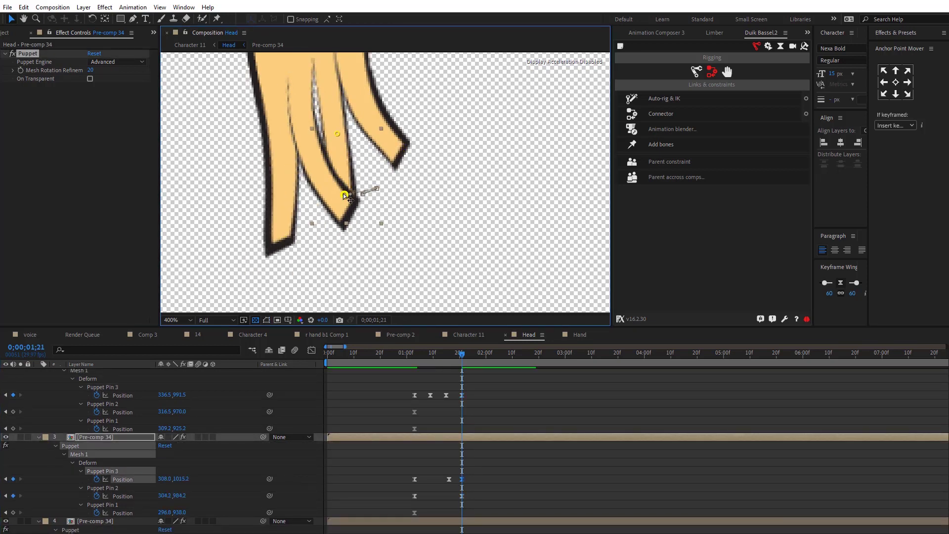
Move the layer 1 finger below the other fingers, and shift the fingers' last pin keyframes to about 0;00;01;25
scroll(10, 456, up, 4)
drag(20, 375, 123, 519)
drag(105, 446, 121, 434)
click(406, 352)
key(space)
drag(477, 498, 453, 369)
drag(461, 415, 472, 415)
Copy each finger's pin keyframes after the first and paste them at about 0;00;02;02 to repeat the finger motion
click(491, 353)
drag(423, 396, 483, 479)
key(ctrl+c)
key(ctrl+v)
scroll(483, 432, down, 1)
key(ctrl+c)
key(ctrl+v)
scroll(503, 468, down, 3)
drag(438, 439, 479, 481)
key(ctrl+c)
key(ctrl+v)
scroll(482, 481, down, 3)
key(ctrl+c)
key(ctrl+v)
scroll(478, 481, down, 2)
drag(422, 475, 475, 517)
scroll(563, 510, up, 1)
scroll(563, 510, down, 1)
drag(422, 468, 476, 515)
key(ctrl+c)
key(ctrl+v)
Preview the repeated finger motion from 0;00;01;02 up to 0;00;02;19
click(411, 354)
key(space)
click(535, 358)
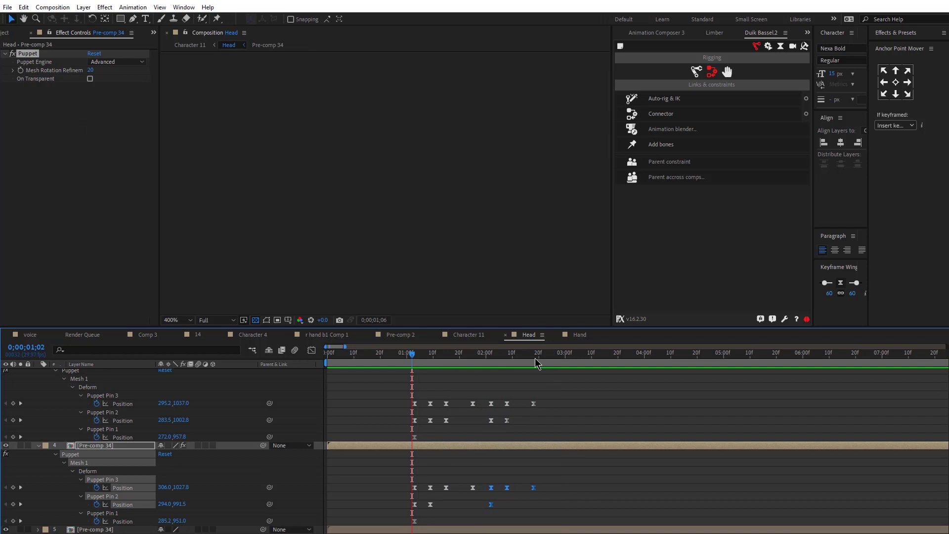
Try sending the layer 4 finger one level down in the layer stack
click(540, 445)
key(ctrl+[)
click(539, 444)
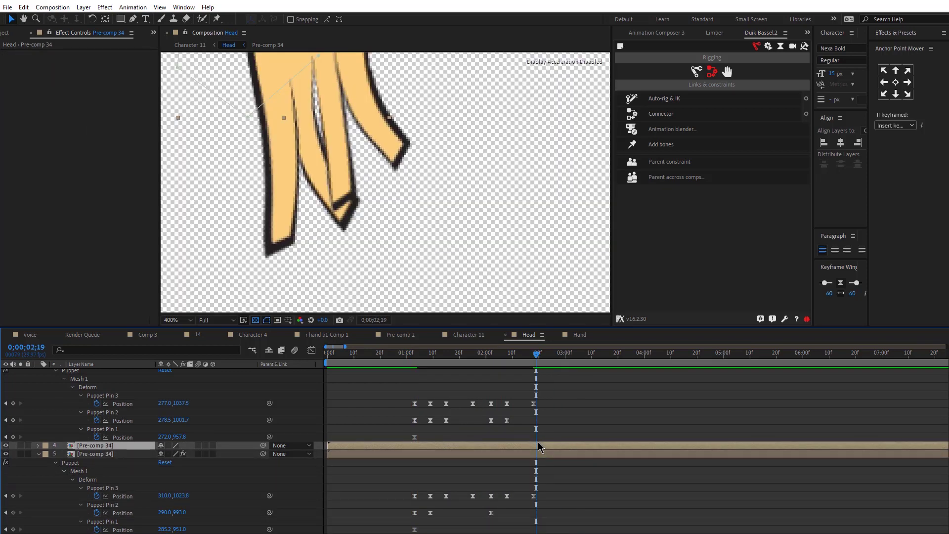
Paste the finger pin keyframes again to extend the finger motion to about 0;00;04;06, and preview it
key(u)
key(ctrl+v)
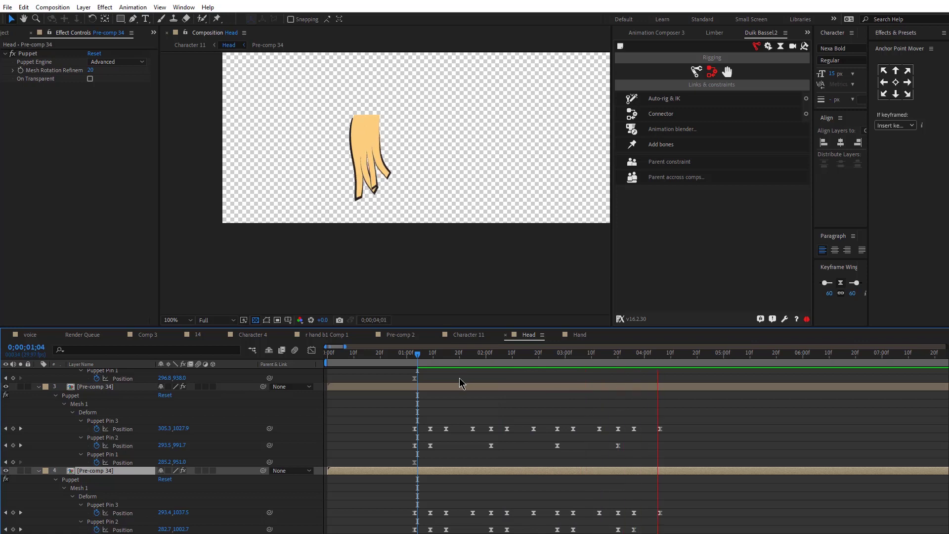
key(space)
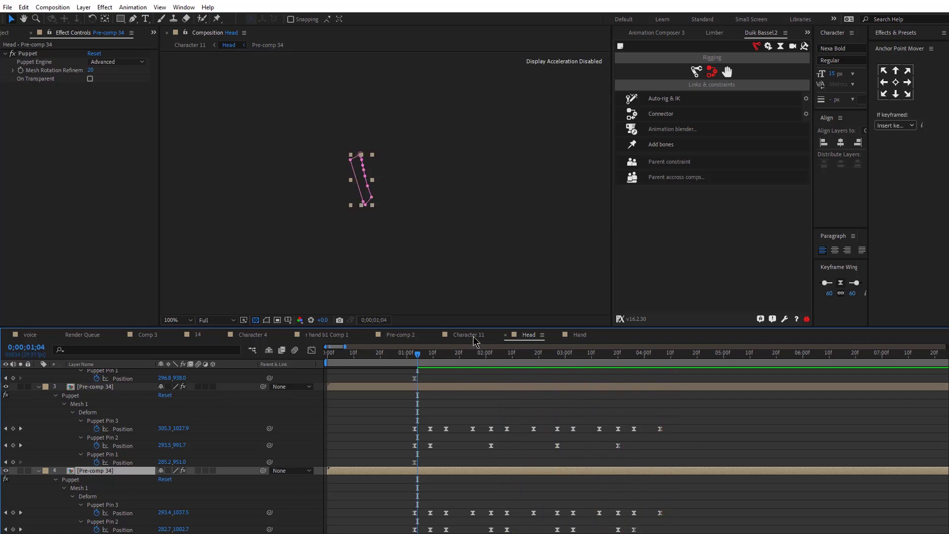
Return to the Character 11 composition and preview the arm and finger animation from 0;00;00;23
click(472, 337)
click(406, 355)
key(space)
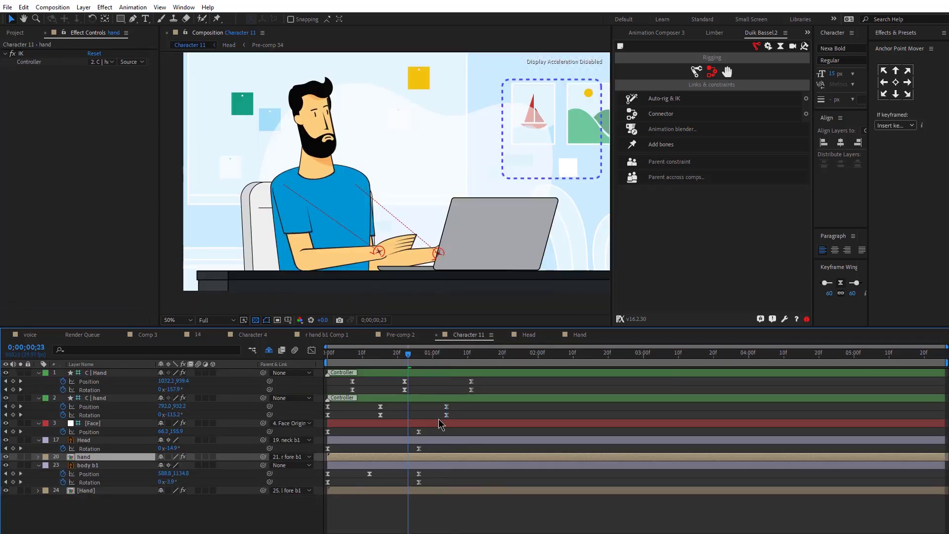
Add Position and Rotation keyframes to the layer 2 C | hand controller at 0;00;01;05 and toggle hold on the keyframes there
click(449, 354)
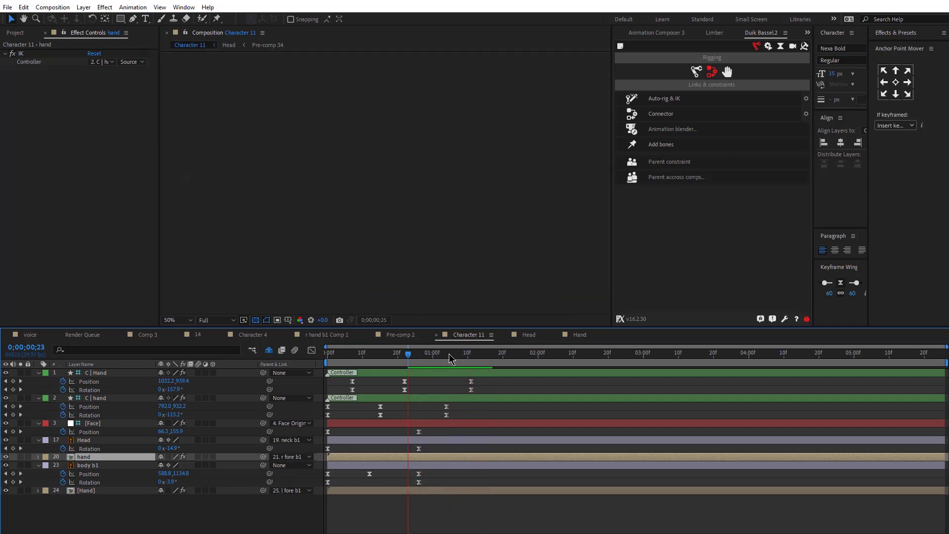
click(460, 399)
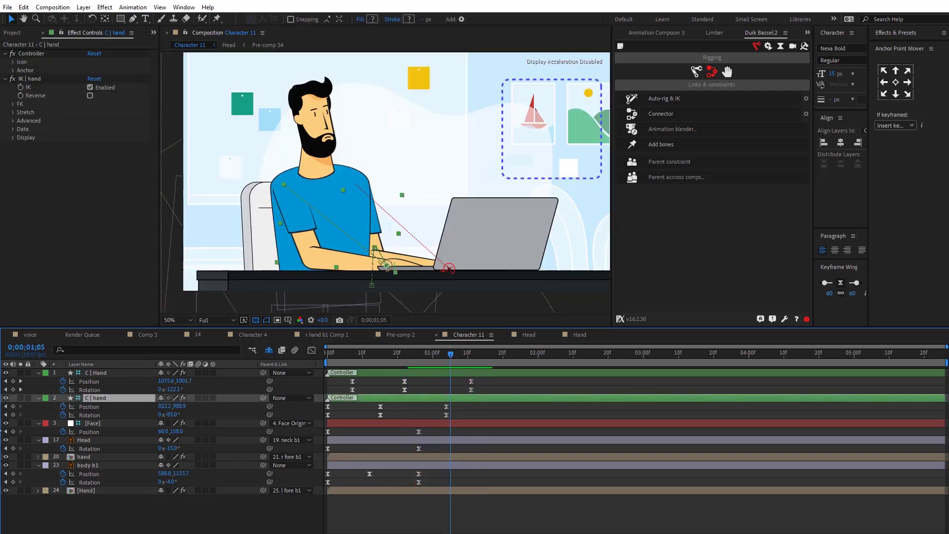
click(13, 406)
click(13, 414)
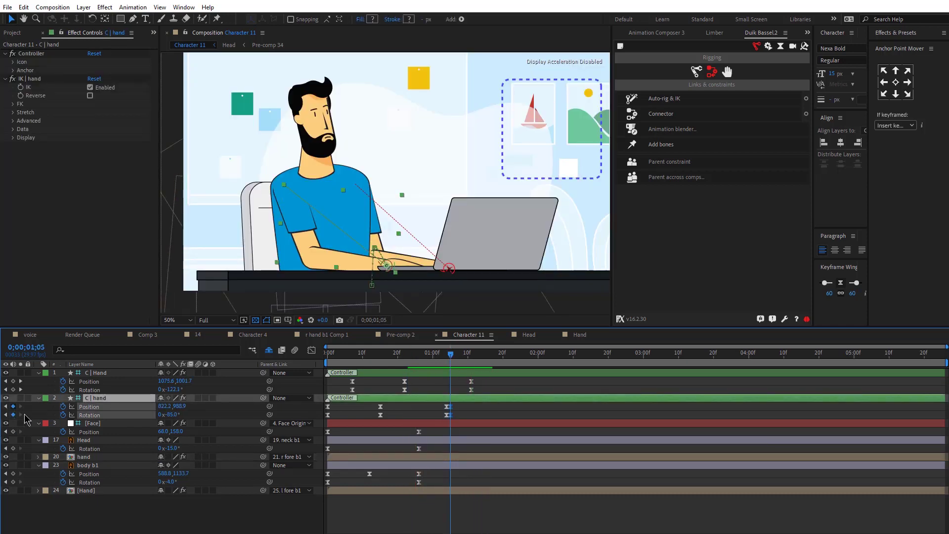
right_click(447, 417)
click(474, 496)
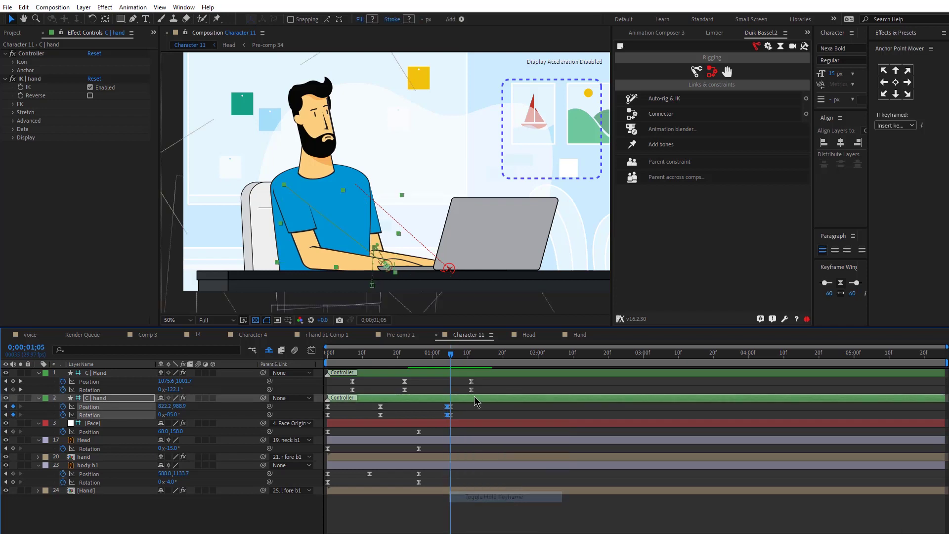
Raise the layer 2 hand to about 820.2, 958.9 with about -97° rotation, and place those keyframes at about 0;00;01;15
drag(463, 354, 468, 354)
click(388, 262)
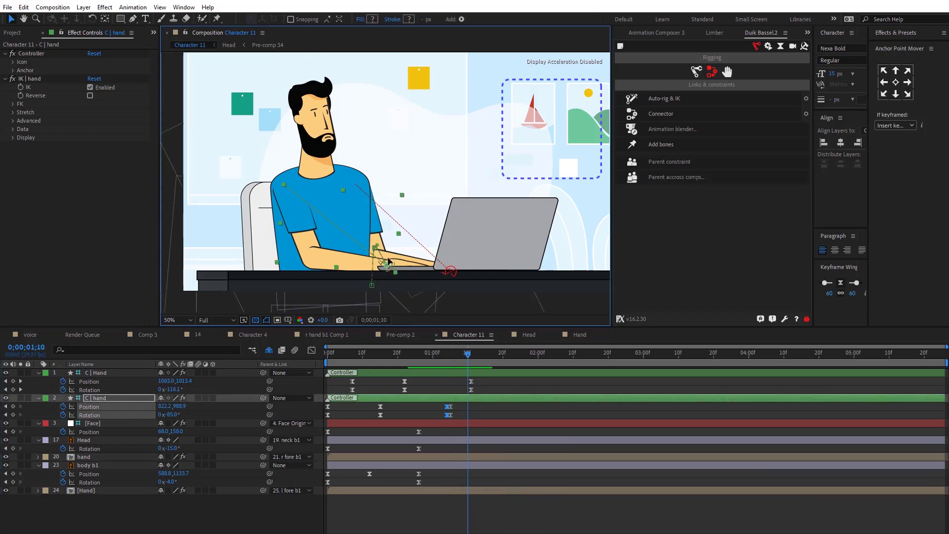
click(389, 267)
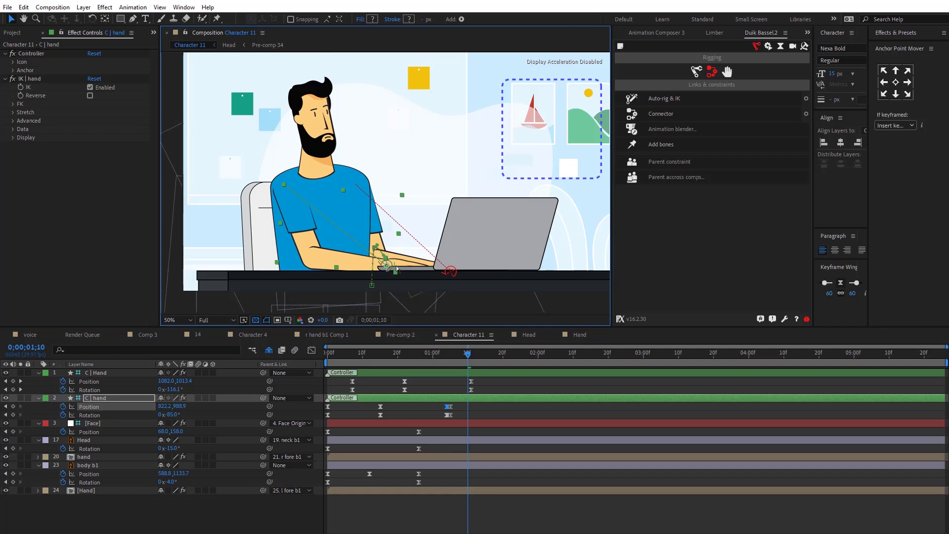
scroll(396, 269, up, 2)
drag(381, 230, 381, 215)
drag(174, 416, 422, 384)
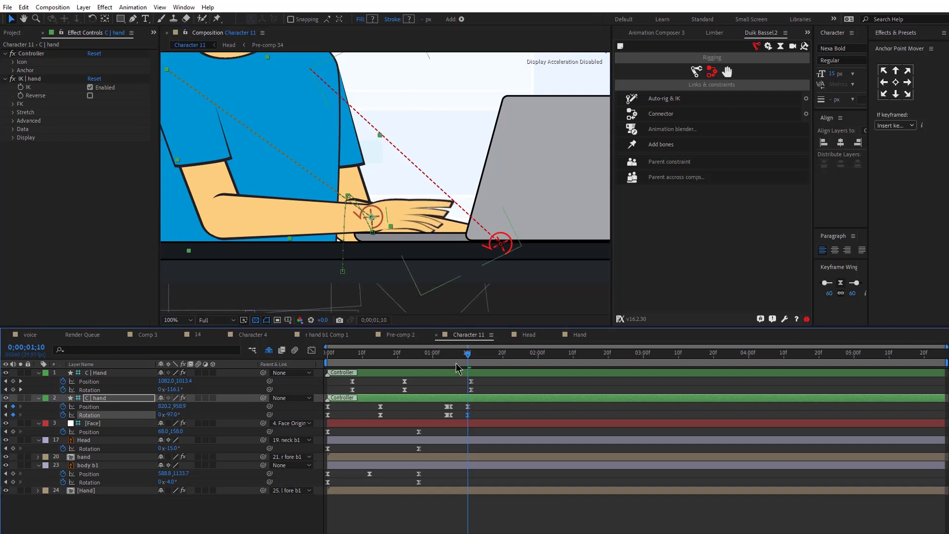
drag(463, 404, 492, 415)
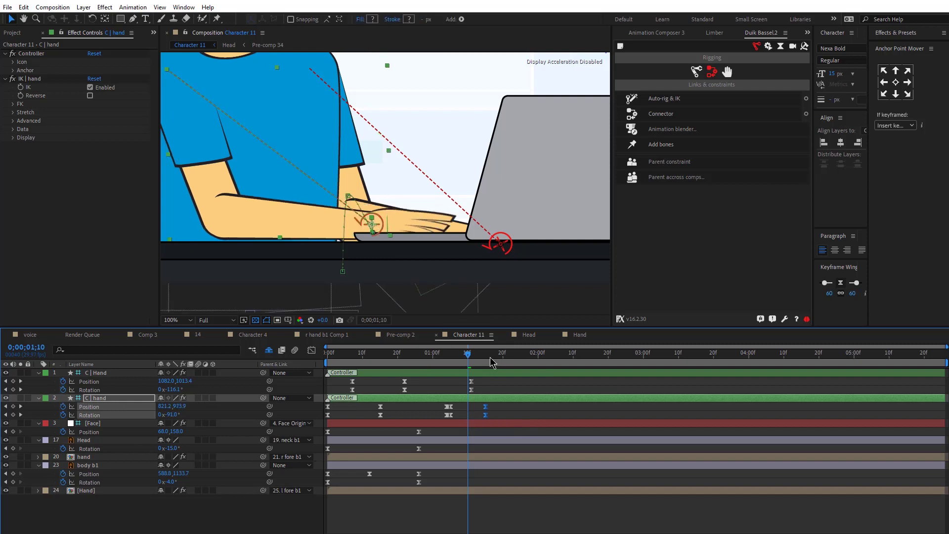
Repeat the lowered-hand keyframes at 0;00;01;22 and shift the layer 2 hand back to about 797.2, 973.9
click(506, 353)
click(453, 417)
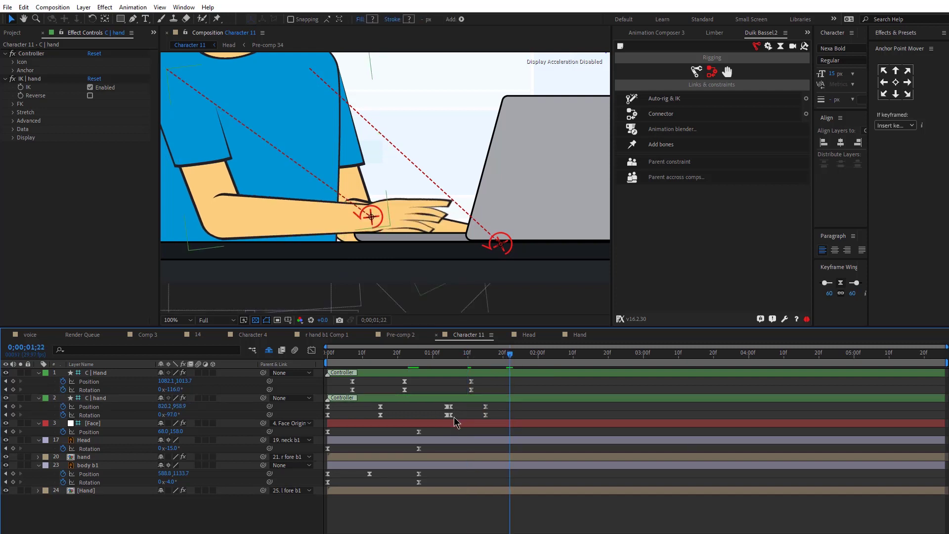
drag(451, 419, 449, 420)
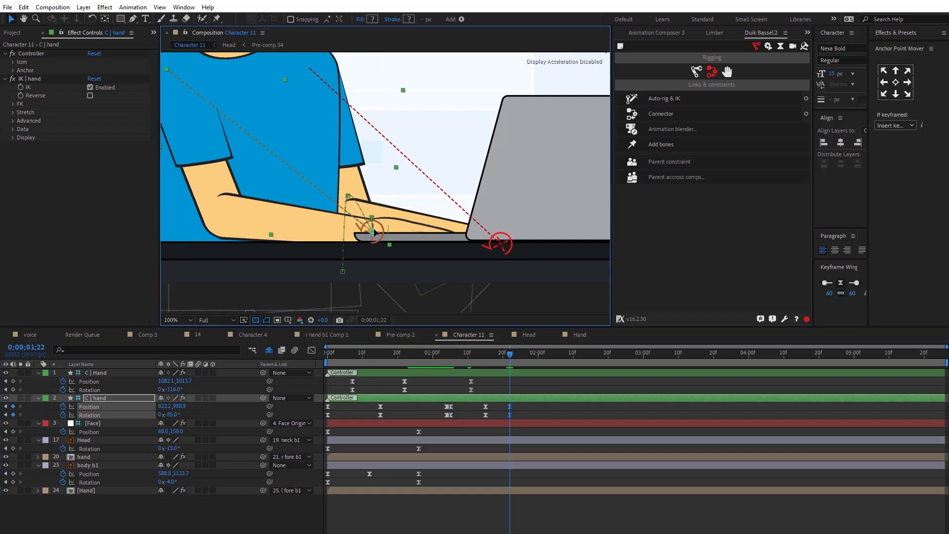
drag(372, 230, 364, 230)
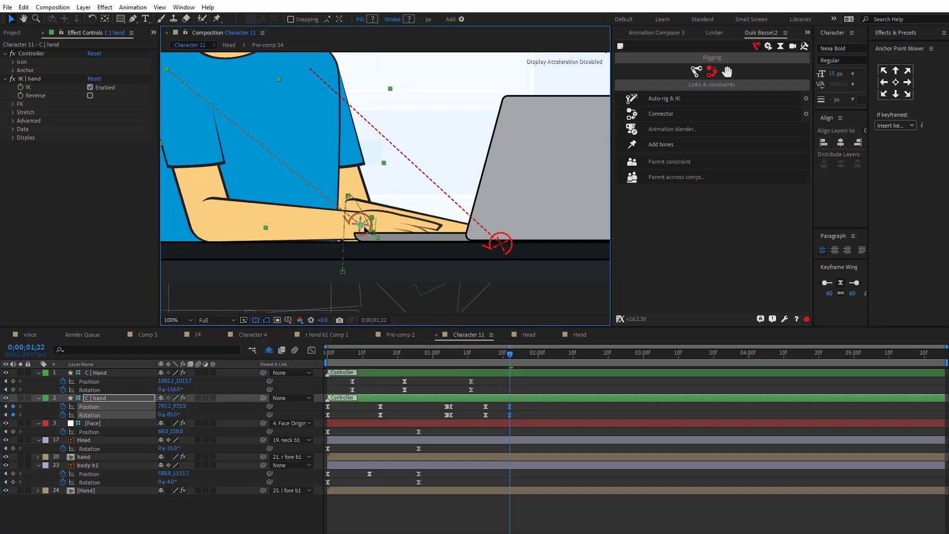
Move the layer 2 raised-hand keyframes earlier to about 0;00;01;12 and preview the motion from 0;00;01;03
click(442, 358)
key(space)
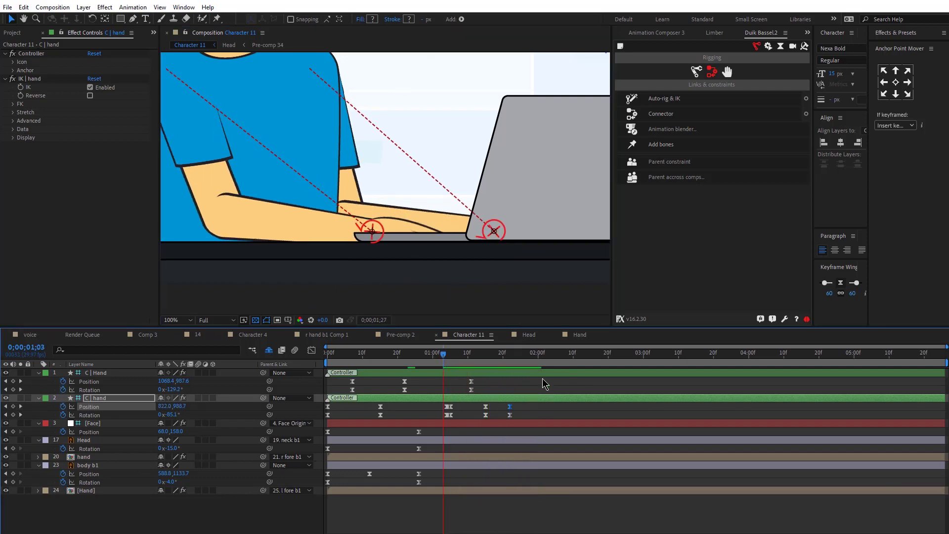
mouse_move(476, 408)
mouse_down()
mouse_move(489, 420)
mouse_move(478, 417)
mouse_up()
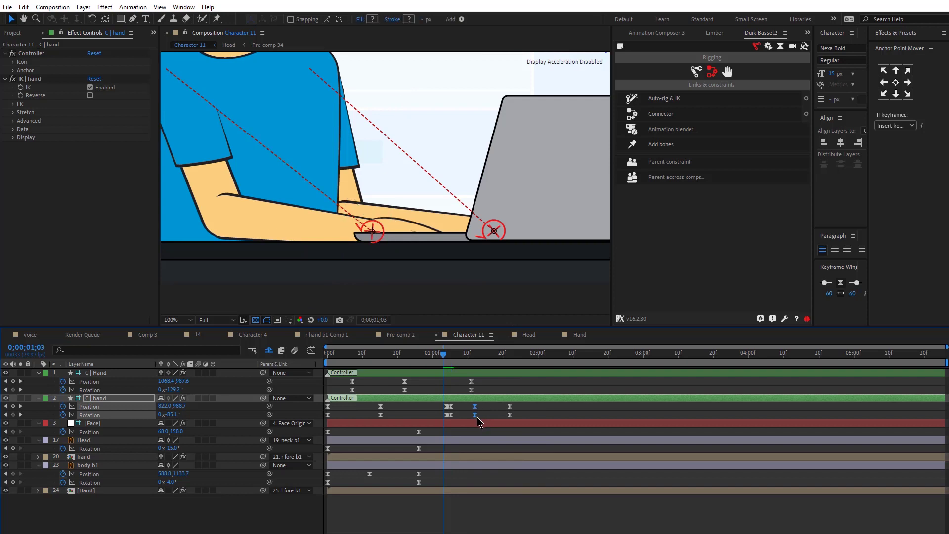
key(space)
key(space)
key(space)
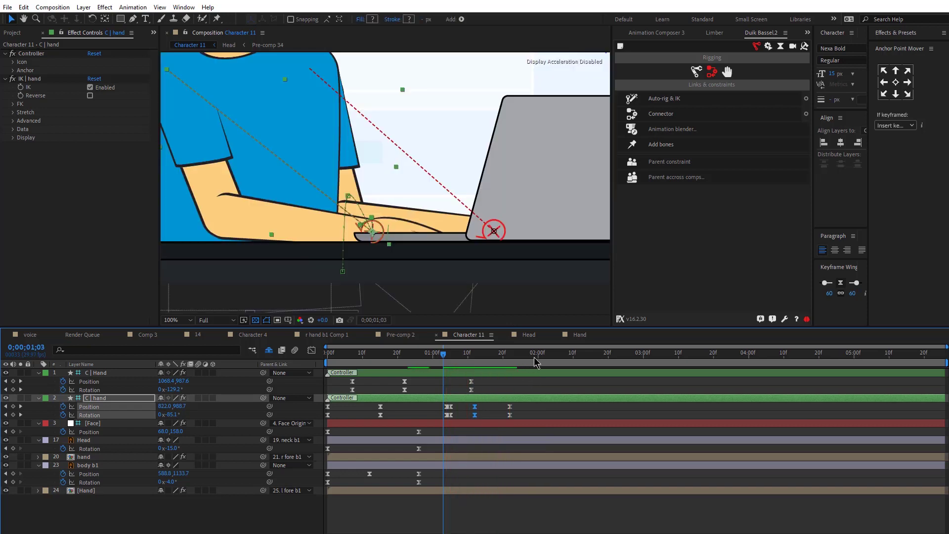
Position the layer 2 hand at about 812.2, 974.9 near 0;00;01;27 and hold that pose with keyframes at 0;00;02;01
click(535, 362)
drag(362, 229, 368, 230)
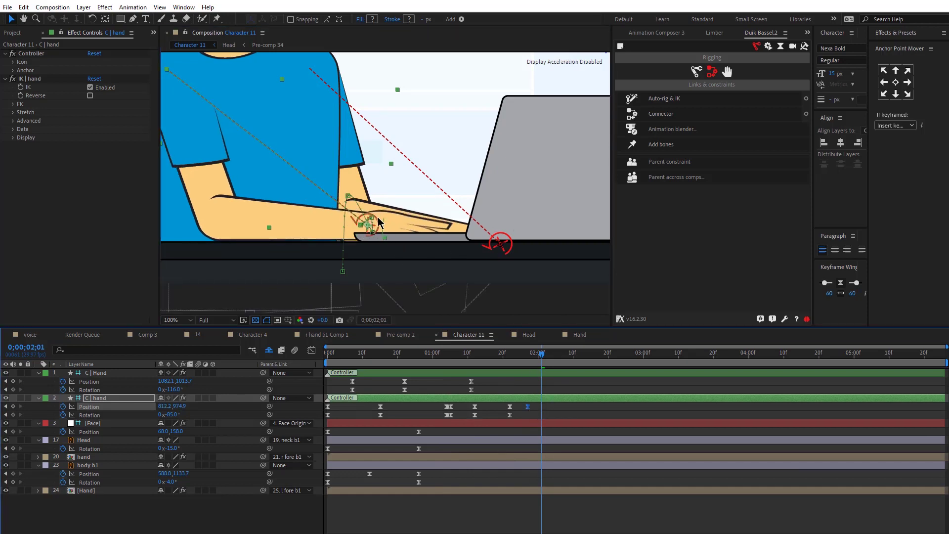
click(13, 406)
click(13, 415)
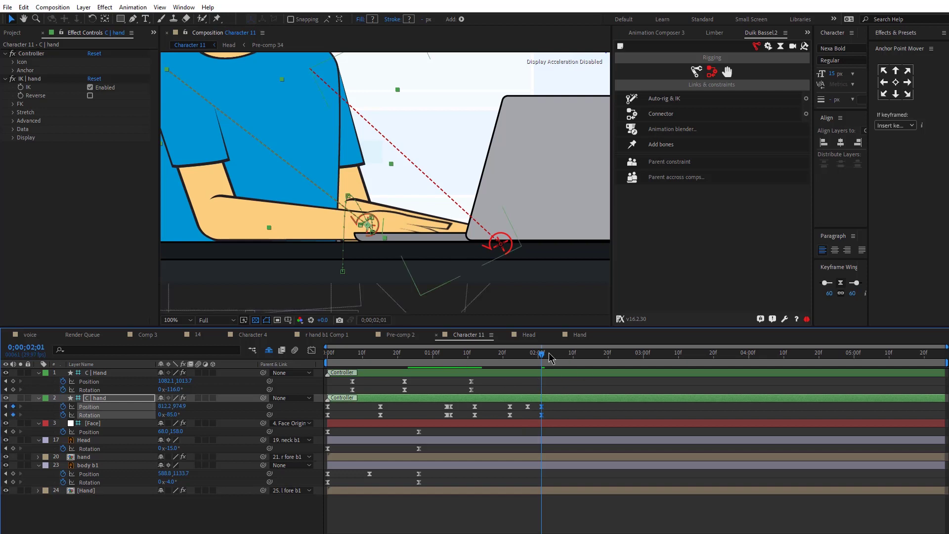
Shift the layer 2 hand toward the laptop at 0;00;02;05 and preview the motion from 0;00;01;05
drag(384, 228, 395, 226)
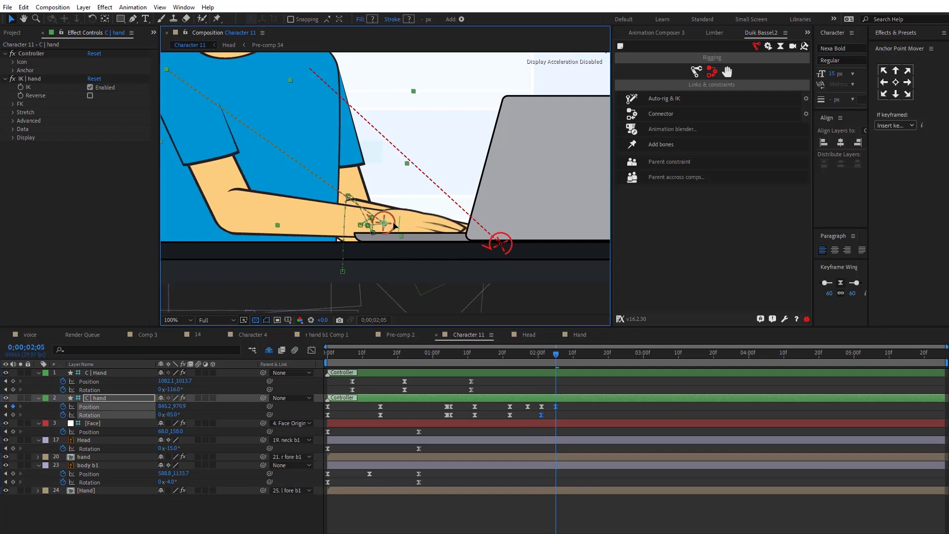
click(450, 354)
key(comma)
key(comma)
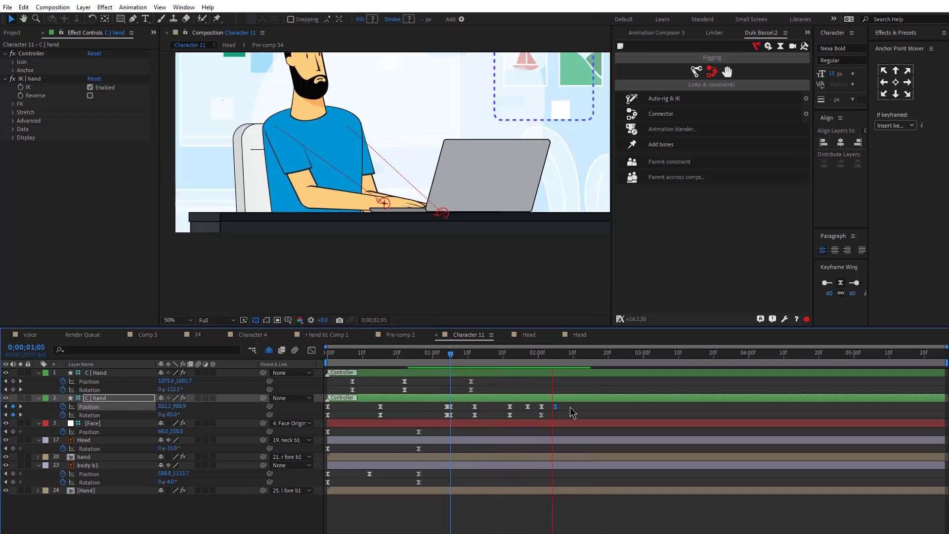
Move the last layer 2 Position keyframe to 0;00;02;09 and reposition the hand to about 815.2, 979.9
click(542, 354)
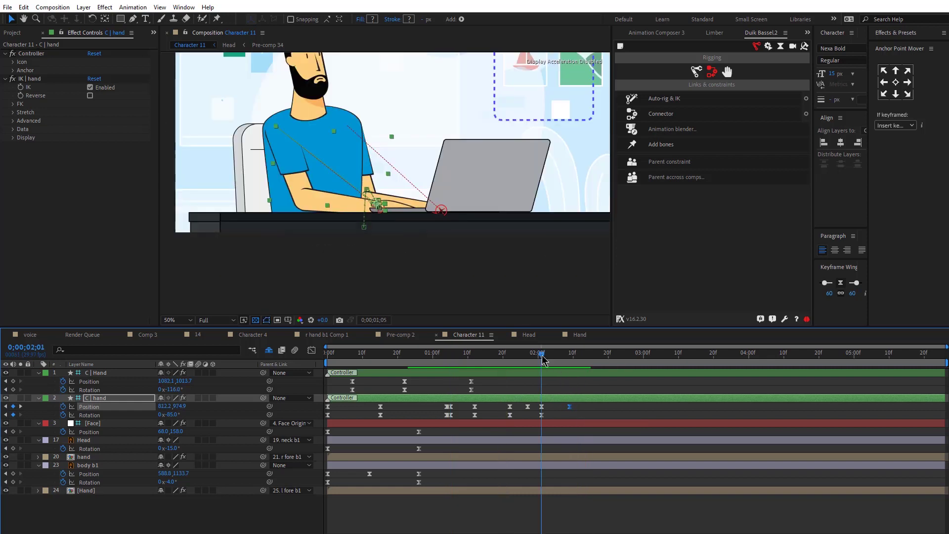
drag(542, 359, 571, 366)
key(period)
key(period)
key(period)
drag(386, 276, 365, 282)
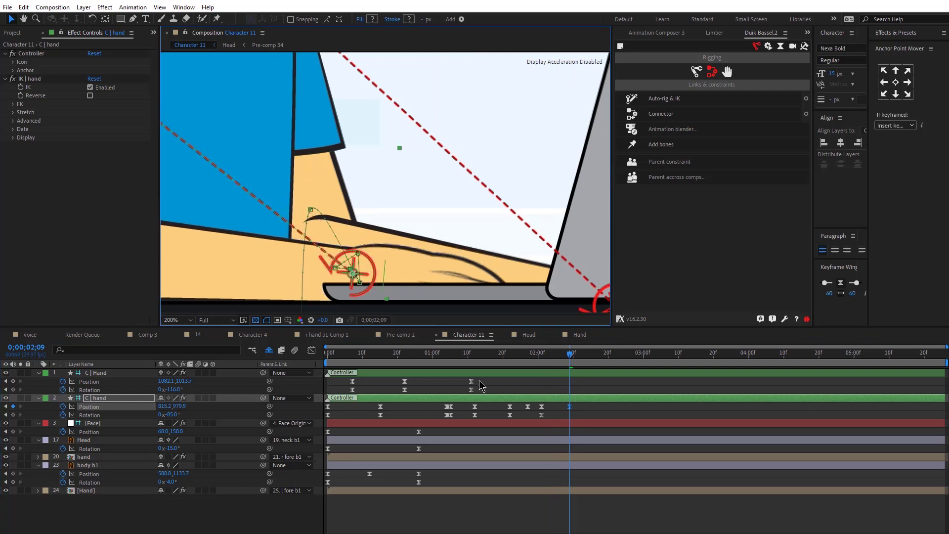
Preview the layer 2 hand's typing movement from 0;00;01;03 in the wider view
click(445, 361)
key(comma)
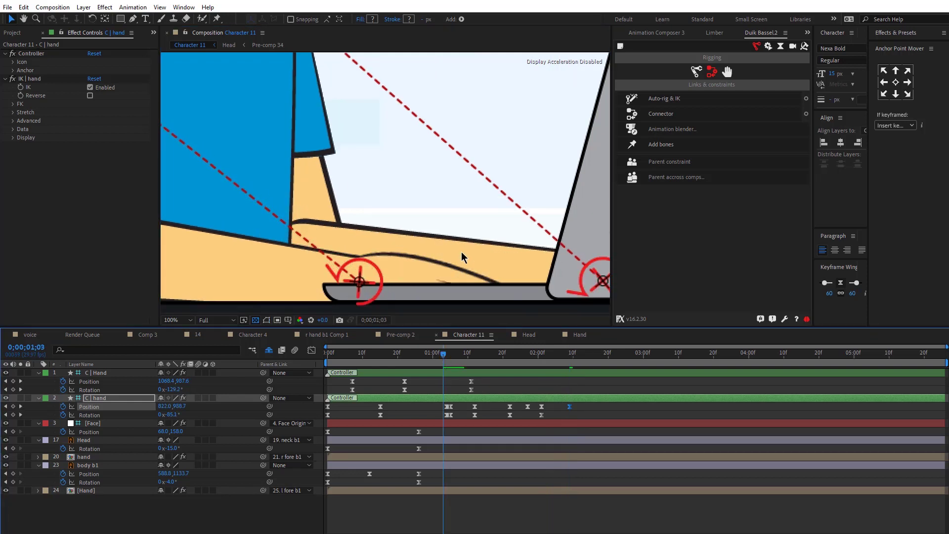
key(comma)
key(comma)
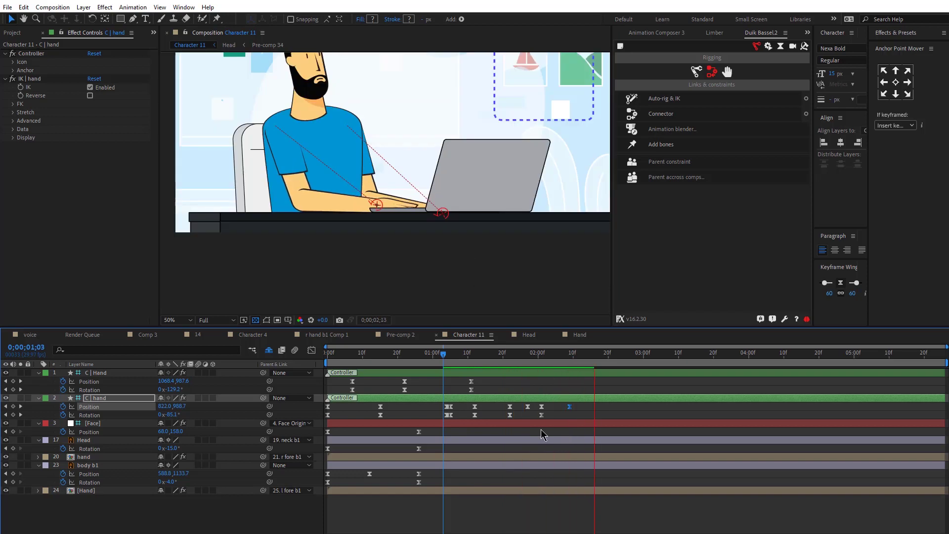
key(space)
key(space)
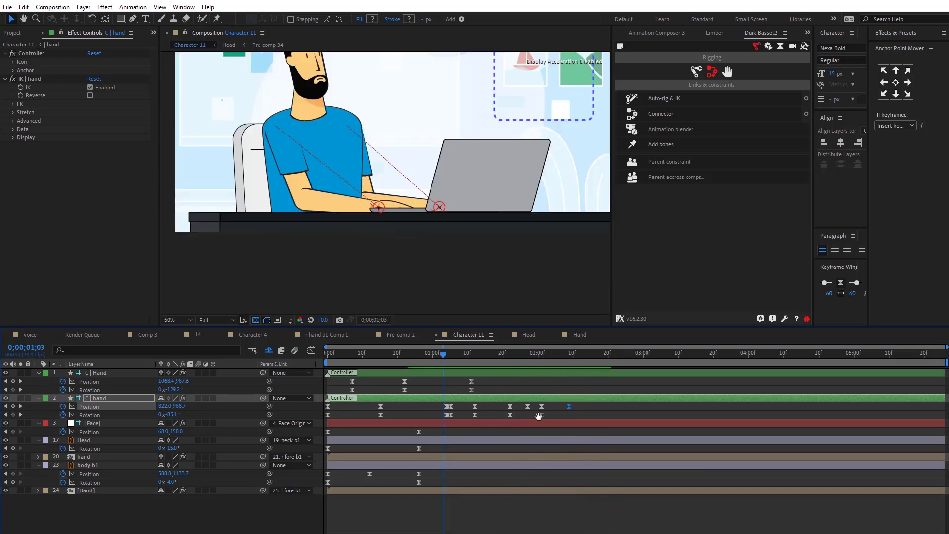
key(space)
key(period)
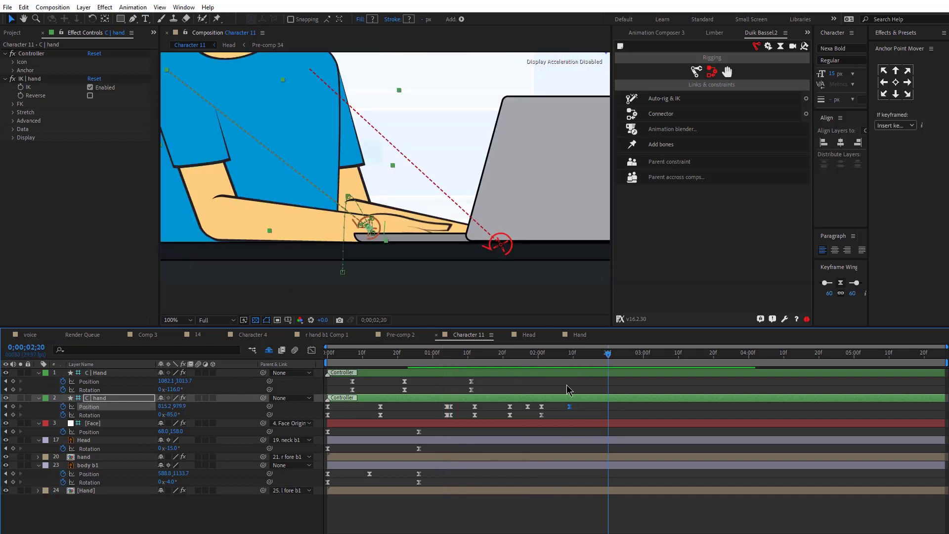
Add small layer 2 hand movements with Position keyframes at about 0;00;02;16 and 0;00;02;27
drag(380, 238, 391, 216)
key(Page_Down)
key(Page_Down)
key(Page_Down)
key(Page_Down)
key(Page_Down)
key(Page_Down)
key(Page_Down)
click(507, 354)
key(space)
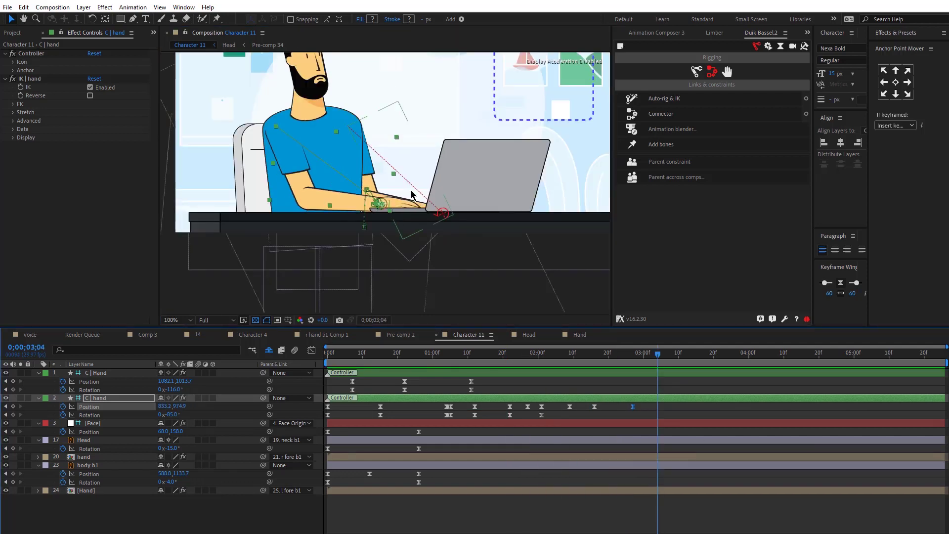
Extend the layer 2 hand's shifting movement with Position keyframes at about 0;00;03;04, 0;00;03;13, 0;00;03;20 and 0;00;03;26
scroll(410, 195, up, 1)
drag(386, 232, 386, 228)
click(690, 359)
drag(389, 216, 410, 225)
click(710, 358)
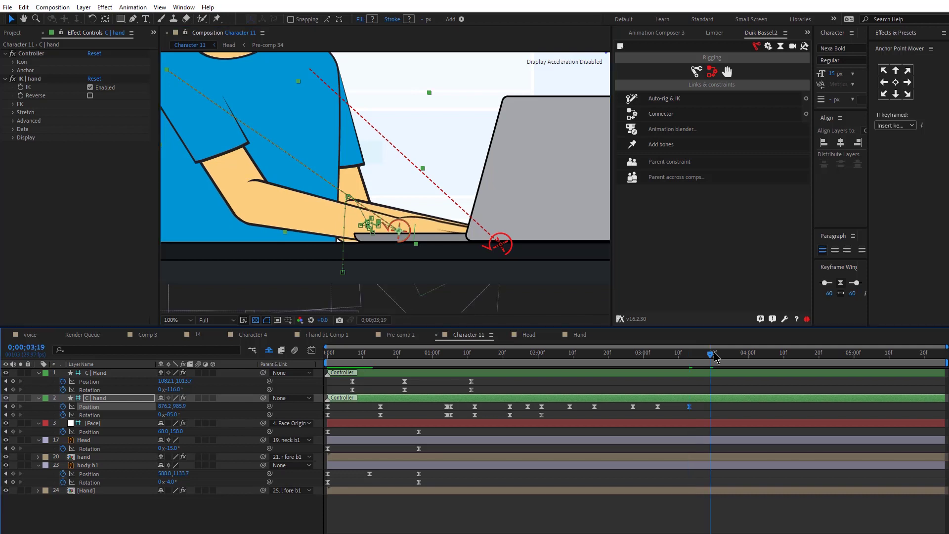
mouse_move(413, 242)
mouse_down()
mouse_move(406, 234)
mouse_move(398, 242)
mouse_up()
click(736, 359)
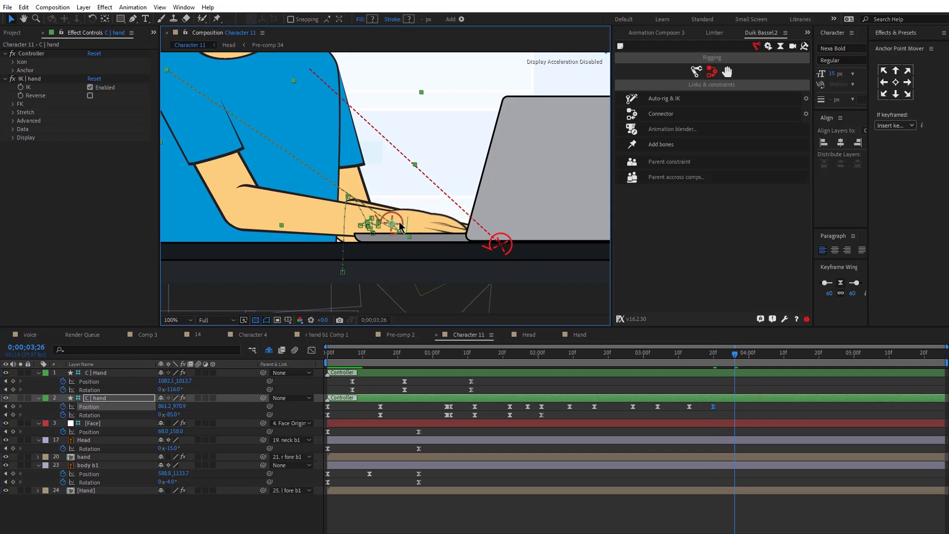
Preview the hand movement from 0;00;01;28 and end the work area at about 0;00;04;02
click(531, 360)
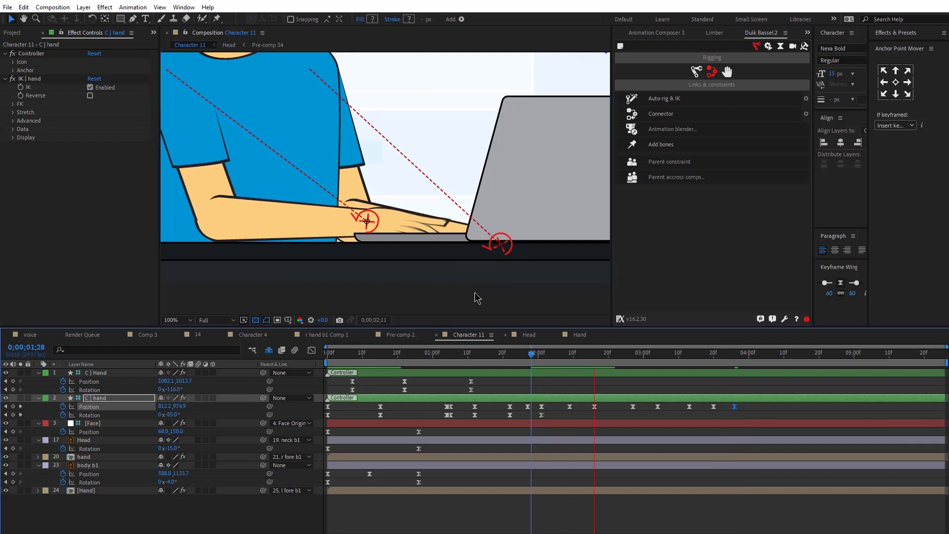
scroll(460, 272, down, 2)
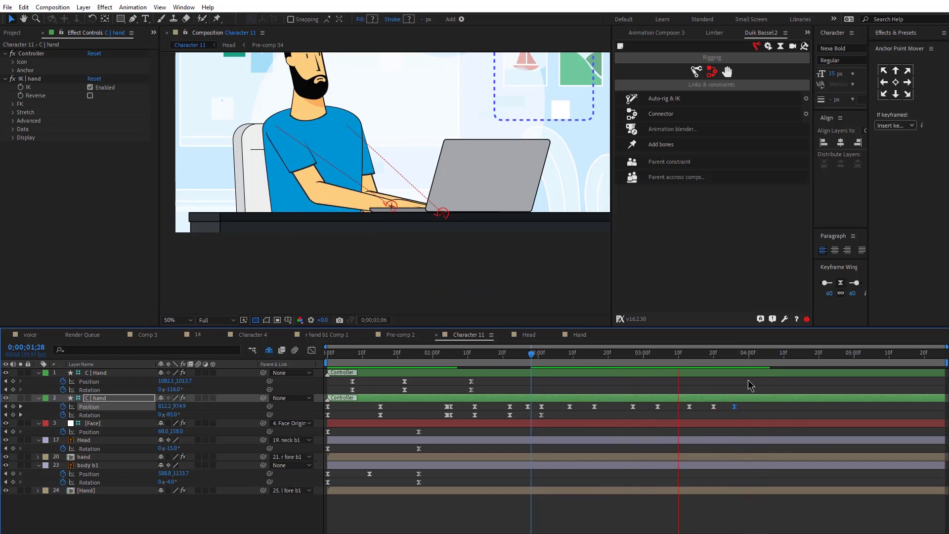
key(space)
click(758, 365)
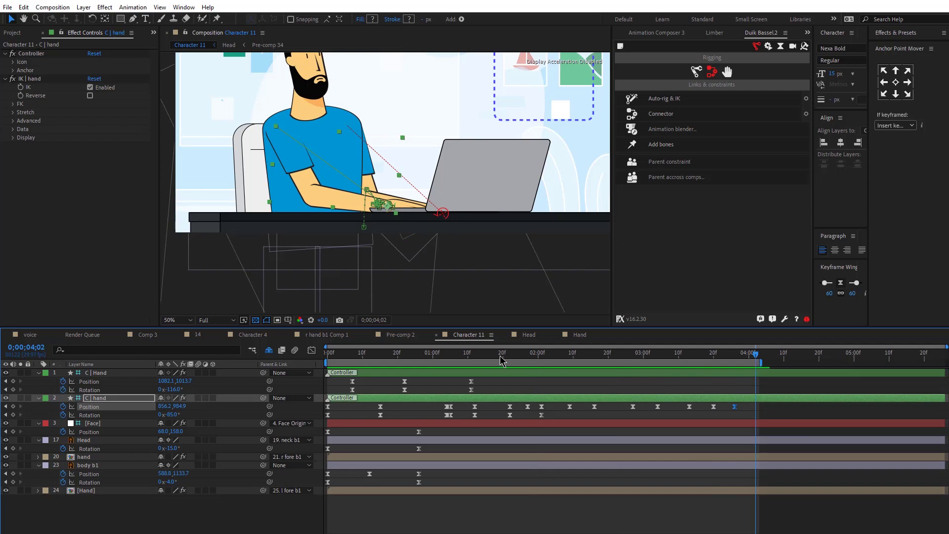
Add Position and Rotation keyframes to the layer 1 C | Hand controller at about 0;00;01;11 and toggle hold on them
click(500, 361)
key(ctrl+Up)
key(period)
click(12, 381)
click(13, 389)
drag(454, 378, 477, 395)
right_click(471, 388)
click(502, 465)
Animate small layer 1 hand shifts with Position keyframes roughly every seven frames between 0;00;01;19 and 0;00;02;23
click(523, 357)
click(503, 242)
mouse_move(512, 241)
mouse_down()
mouse_move(513, 225)
mouse_move(511, 233)
mouse_up()
click(548, 354)
click(573, 354)
click(597, 355)
drag(626, 353, 618, 354)
drag(510, 233, 507, 233)
Continue the layer 1 hand shifts with Position keyframes at about 0;00;03;04, 0;00;03;13, 0;00;03;22 and 0;00;04;01
drag(645, 356, 657, 354)
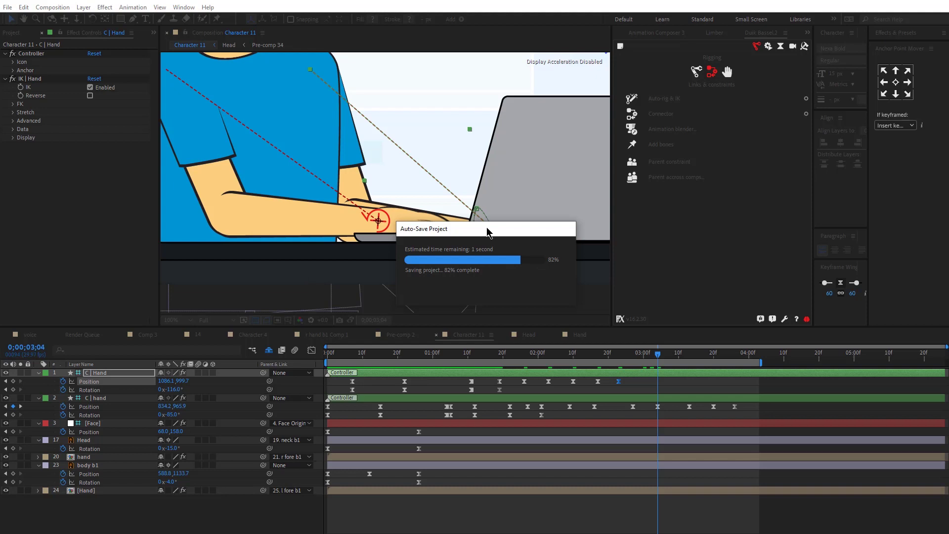
drag(511, 234, 514, 237)
click(688, 357)
click(720, 356)
click(752, 357)
Preview both hands' typing movement across the work area with the whole scene in view
key(space)
key(space)
scroll(364, 213, down, 2)
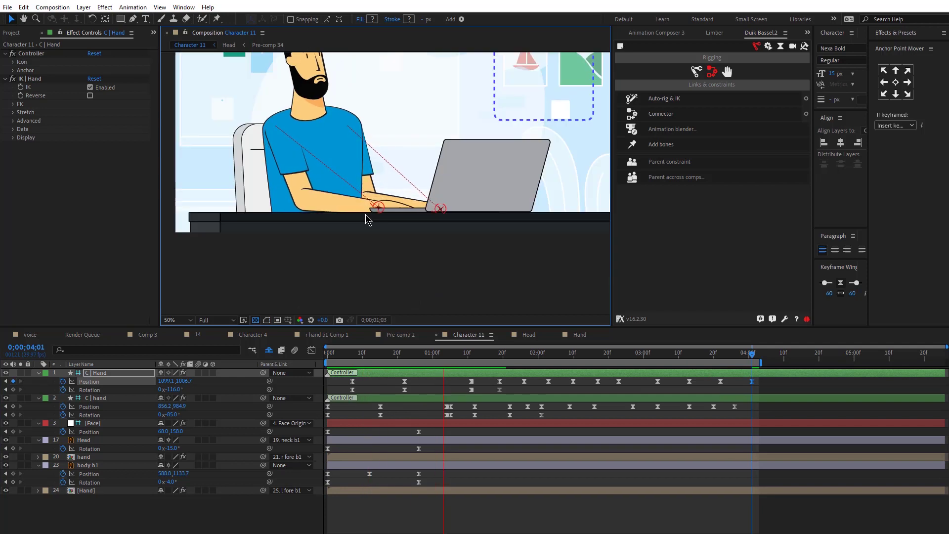
scroll(368, 220, down, 1)
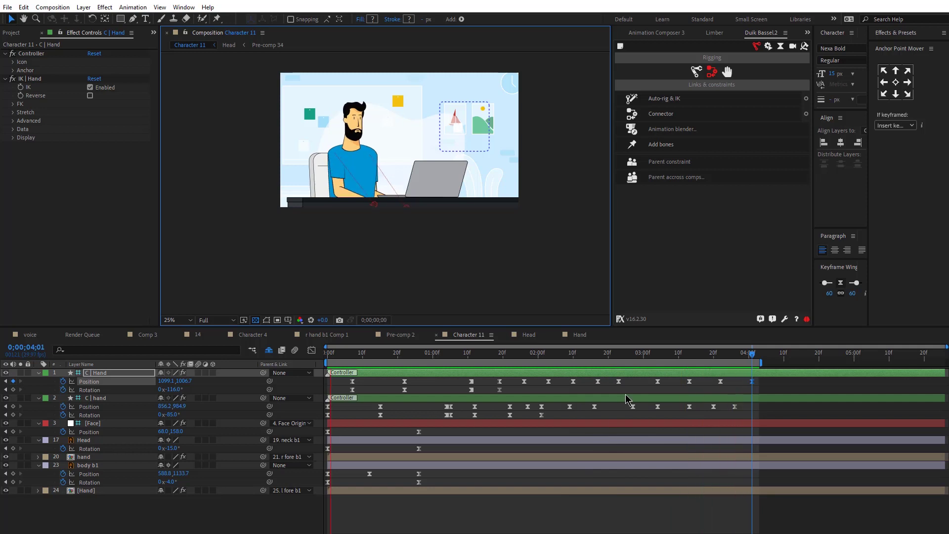
key(space)
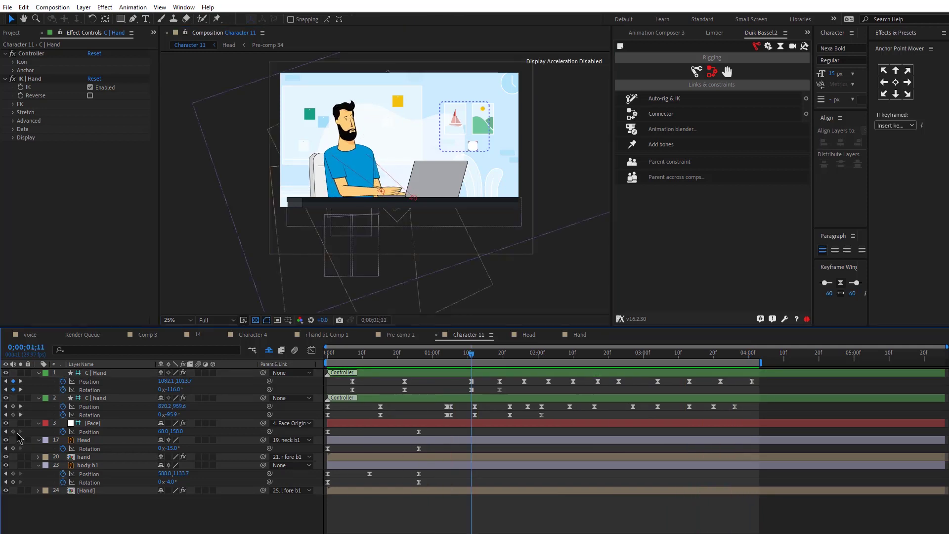
Keyframe Face, Head and body b1 at 0;00;01;11, and at 0;00;02;00 set body b1's rotation to 0° and Head's to -3°
drag(17, 434, 20, 489)
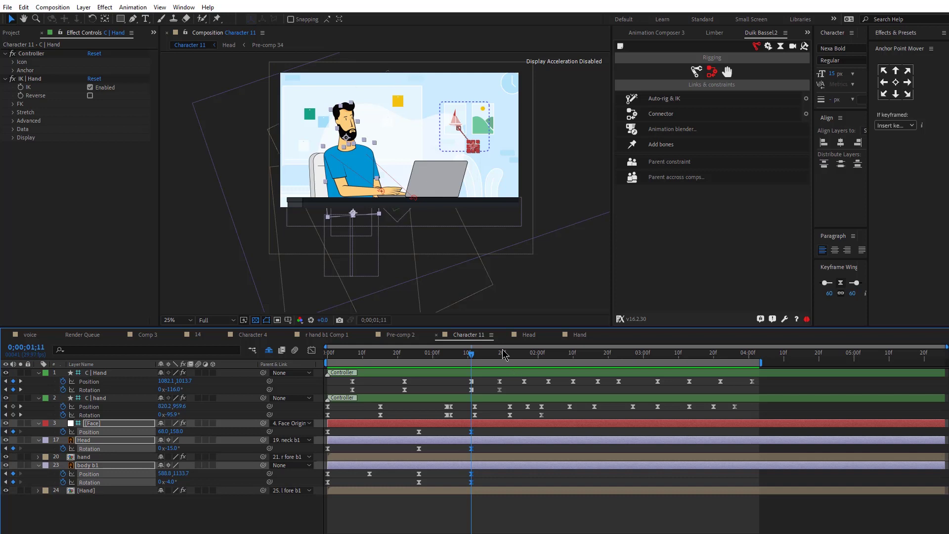
drag(506, 353, 538, 352)
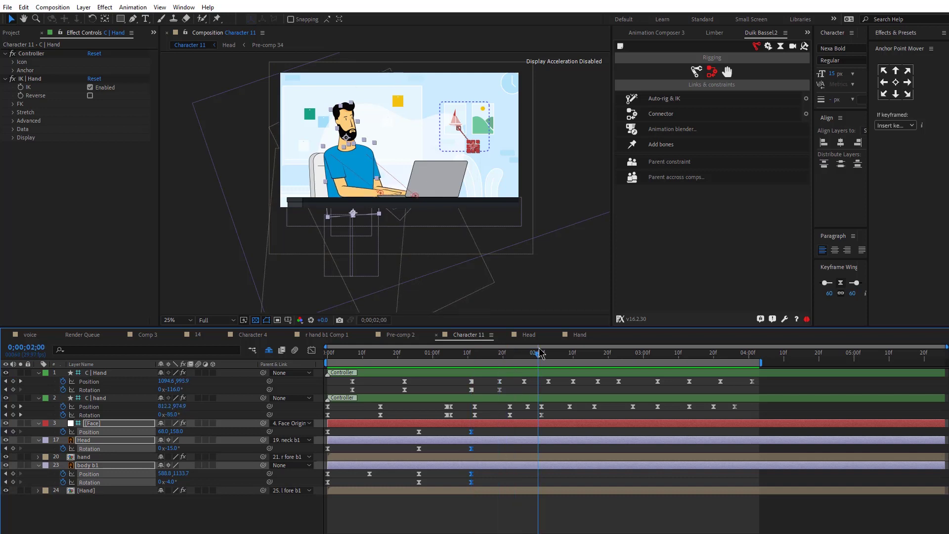
click(401, 196)
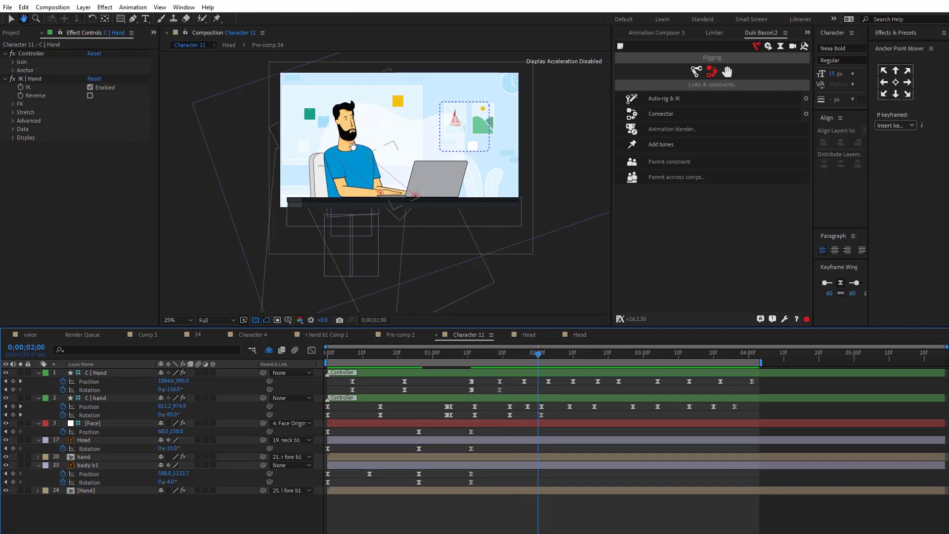
scroll(352, 145, up, 2)
click(171, 481)
text(0)
key(Return)
drag(172, 448, 178, 447)
Move the Face controller to about 108, 76 at 0;00;02;00 to turn the face down toward the laptop
click(563, 426)
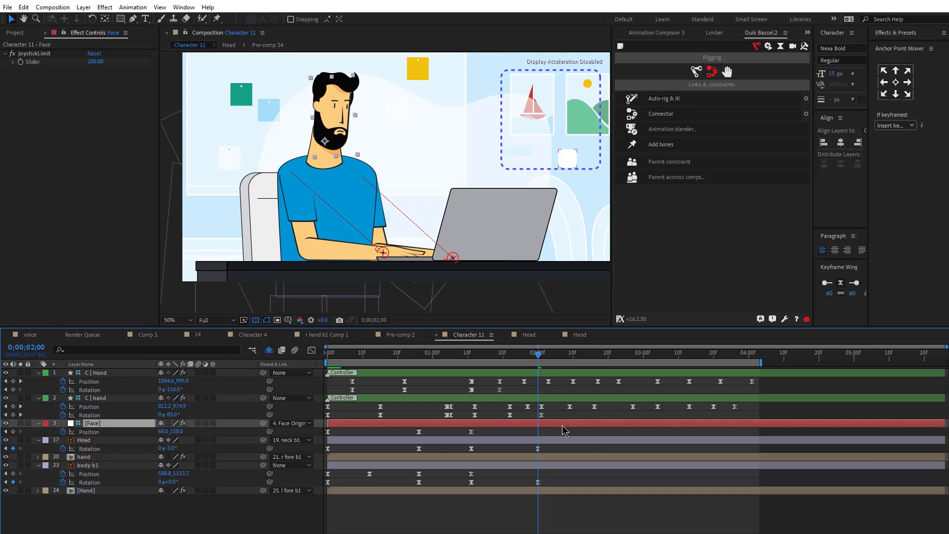
drag(572, 159, 587, 132)
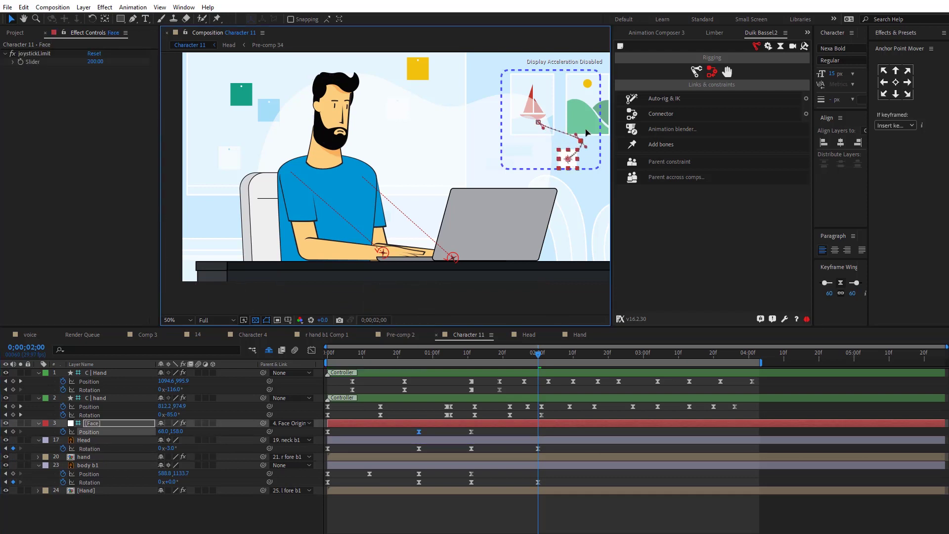
drag(571, 164, 583, 133)
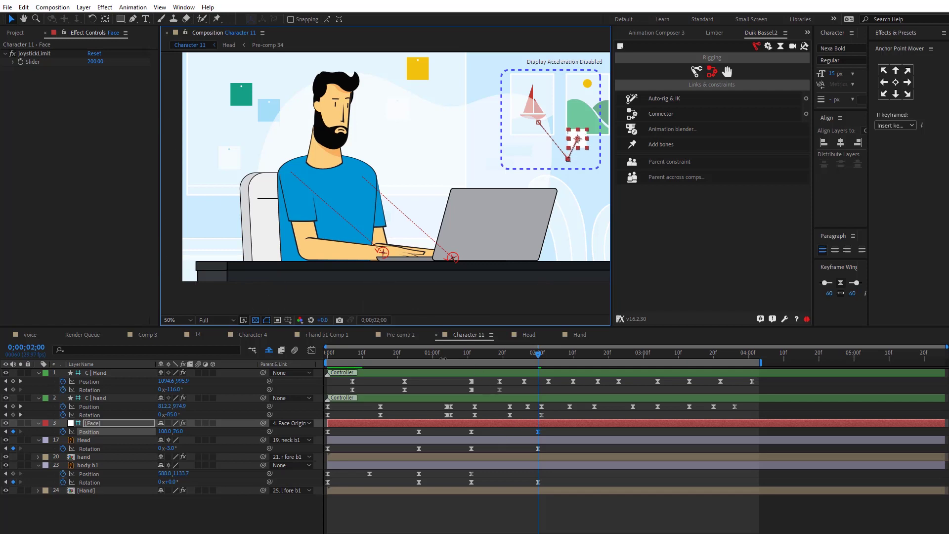
Move the newest Face, Head and body b1 keyframes to about 0;00;02;08 and check the motion from earlier frames
click(426, 358)
drag(527, 430, 566, 481)
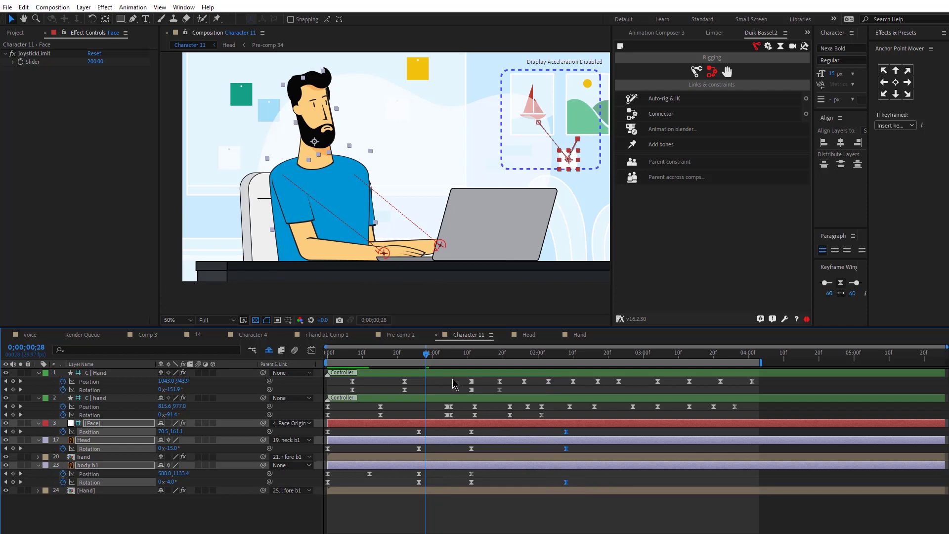
click(398, 353)
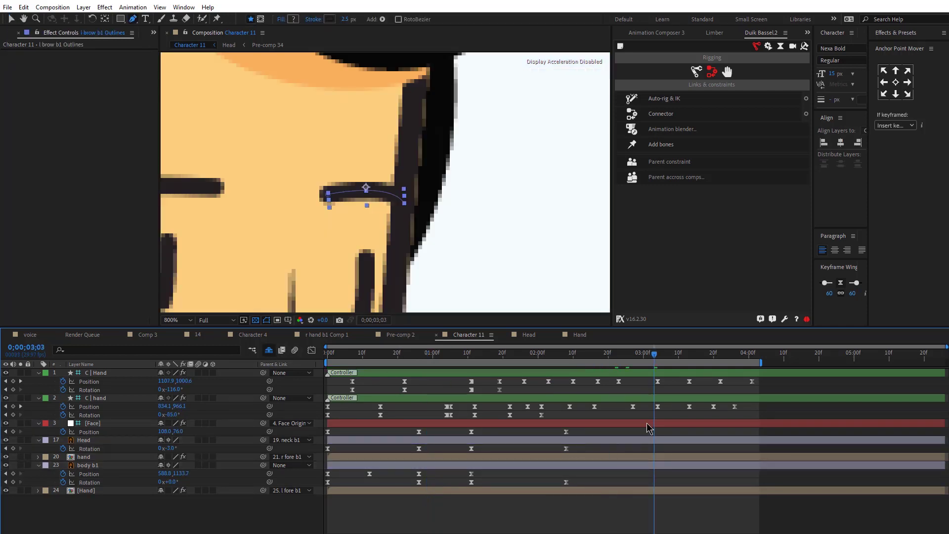
Add a holding Position keyframe to the Face controller at about 0;00;02;21
click(647, 426)
key(g)
scroll(498, 163, down, 4)
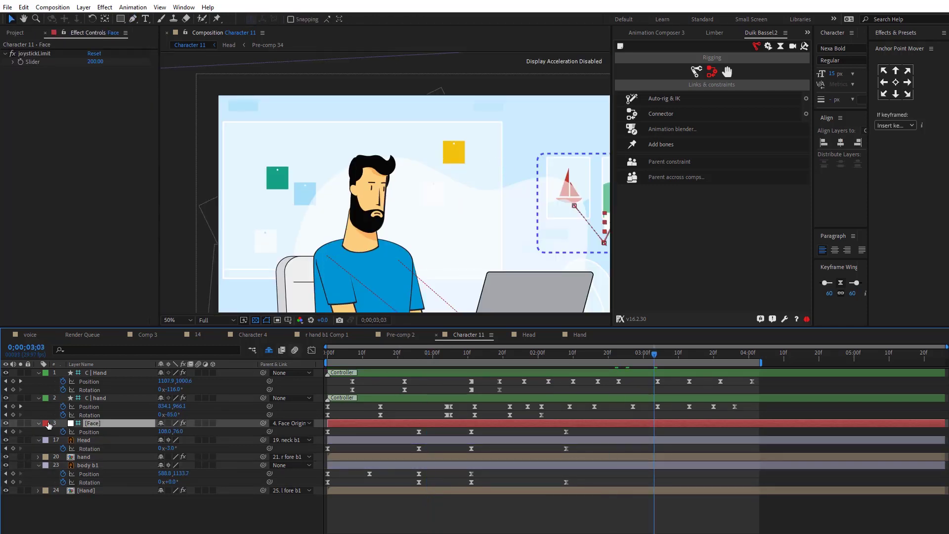
click(13, 431)
drag(643, 431, 612, 435)
Move the Face controller to about 174, 190 at 0;00;03;03
key(space)
drag(527, 241, 462, 174)
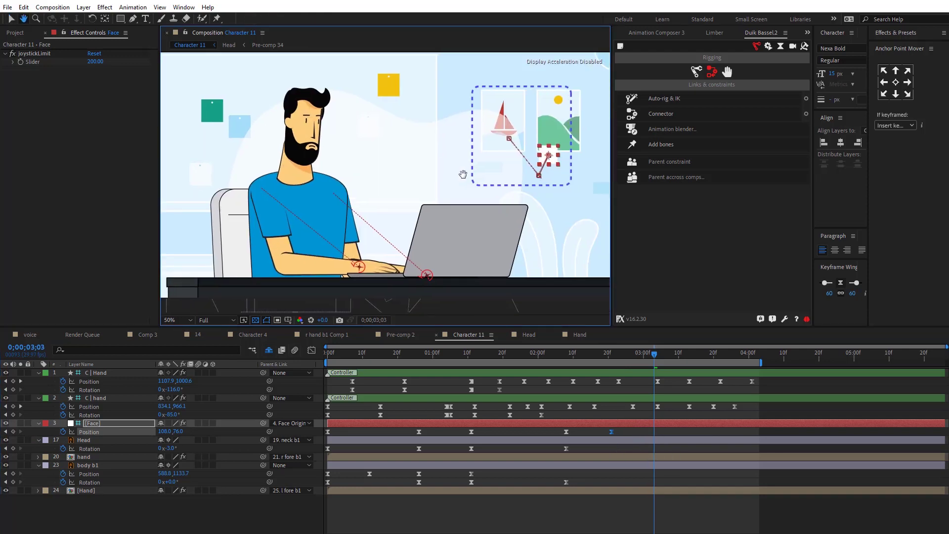
drag(554, 148, 572, 181)
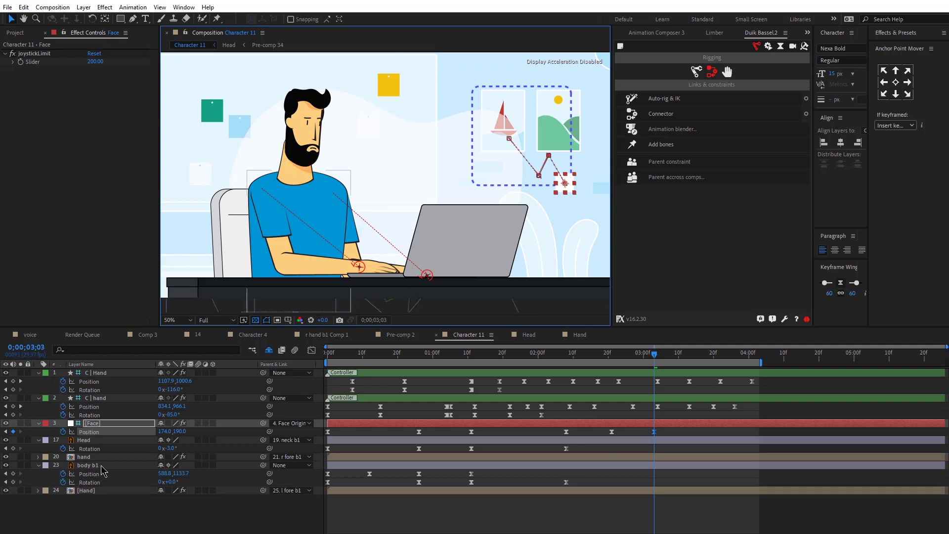
Add keyframes at 0;00;03;10 to Face Position, Head Rotation, and body b1 Position and Rotation
click(97, 441)
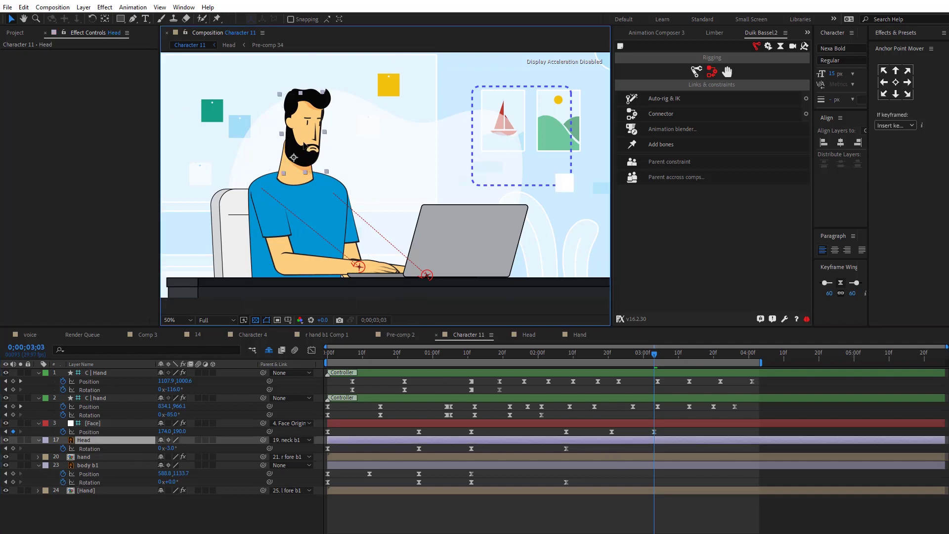
drag(306, 145, 307, 146)
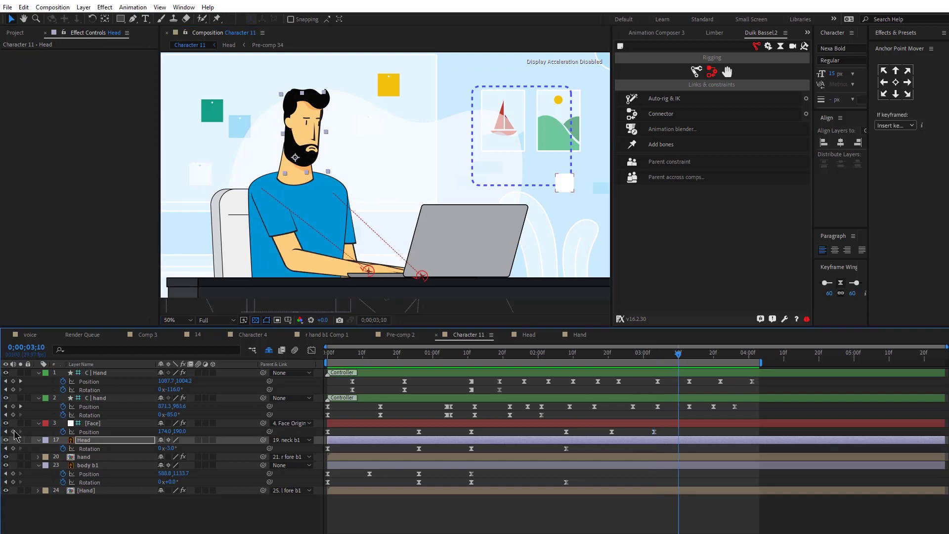
drag(14, 431, 19, 493)
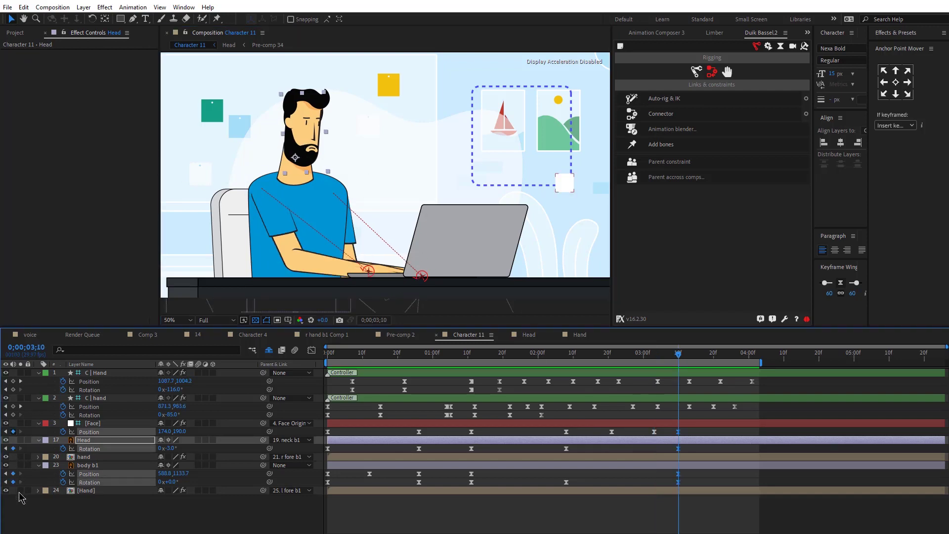
click(72, 515)
At 0;00;04;02, set body b1's rotation to -2° and Head's rotation to -6°
click(757, 353)
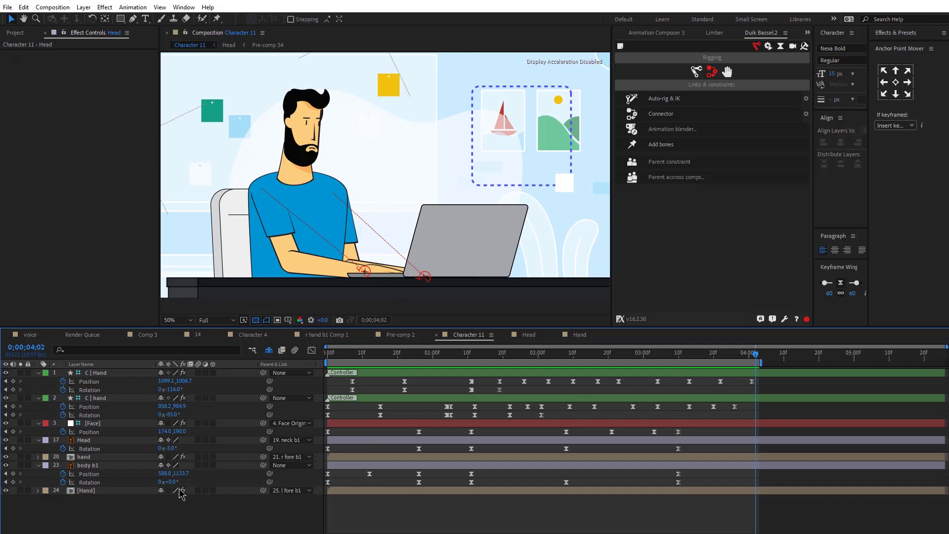
text(-2)
key(Return)
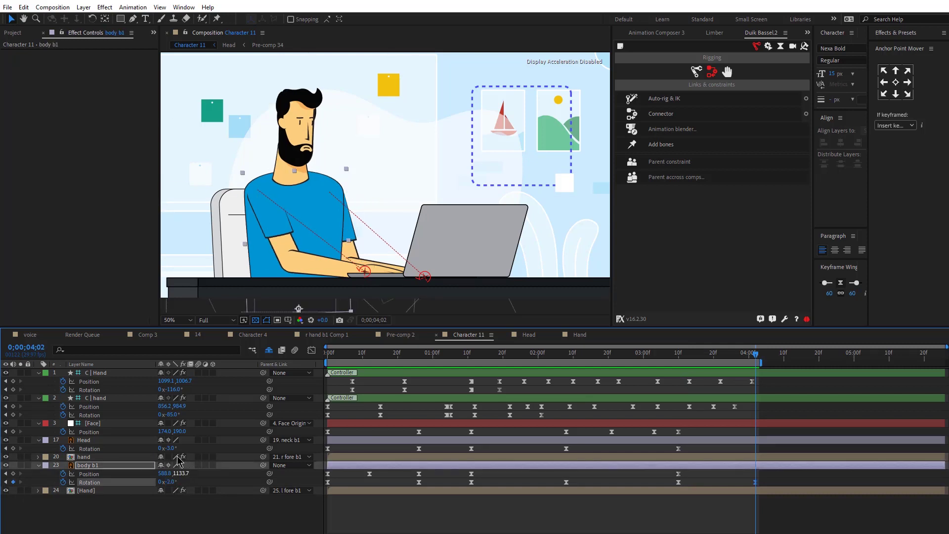
text(0)
key(Return)
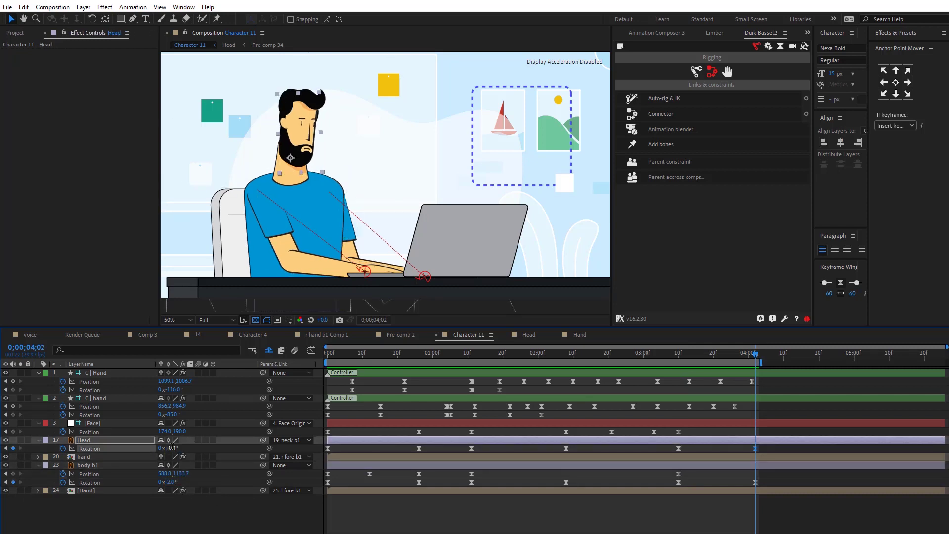
Move the Face controller to about 88, 122 at 0;00;04;02 and preview the head and body motion
click(130, 424)
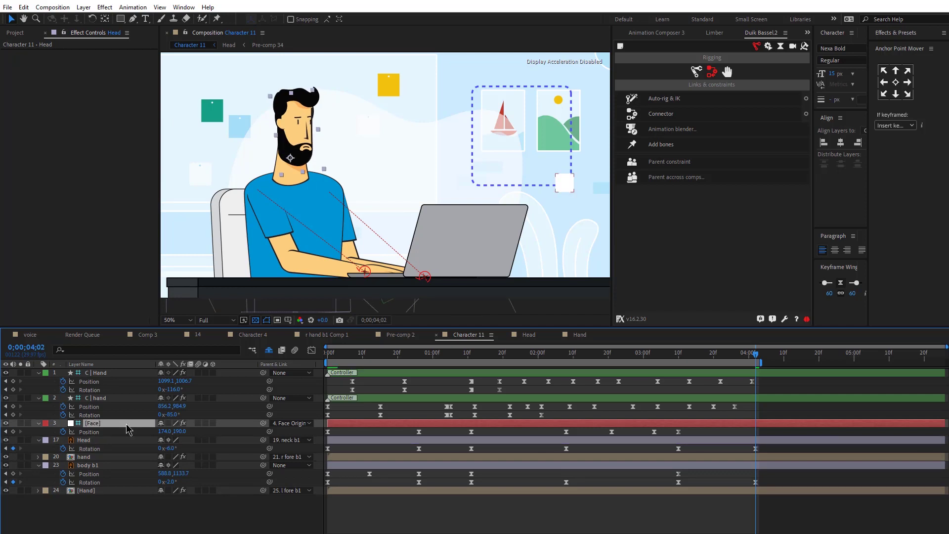
drag(567, 190, 542, 167)
key(space)
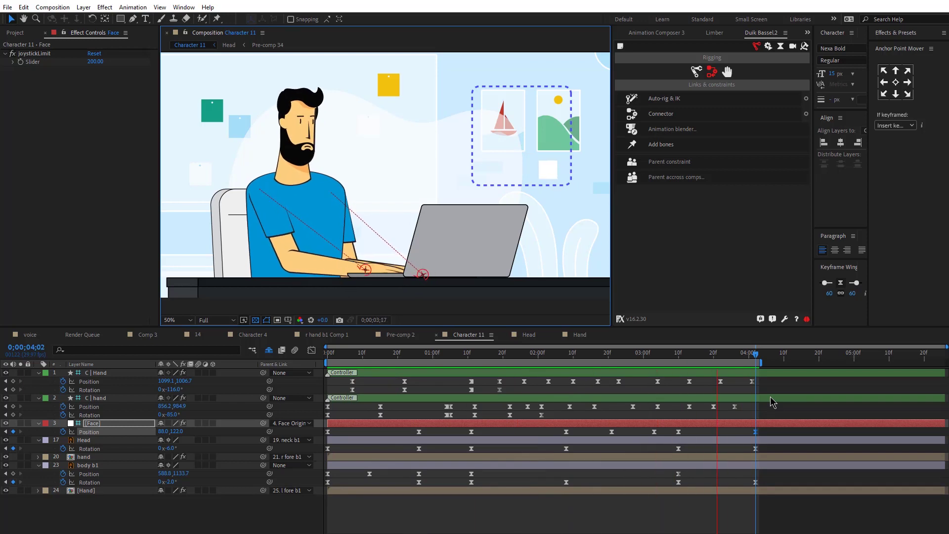
key(space)
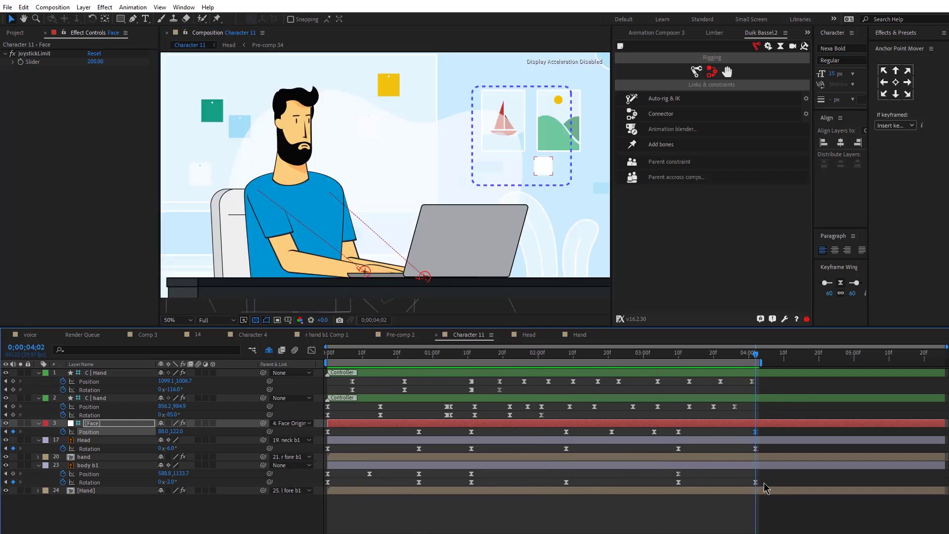
Move the last Face, Head and body b1 keyframes to about 0;00;04;06 and extend the work area to about 0;00;05;03
drag(748, 438, 757, 489)
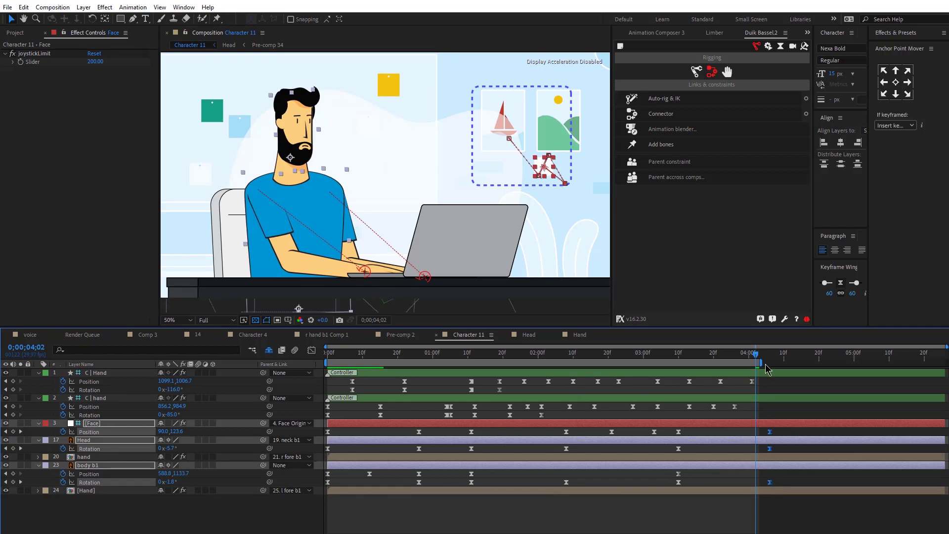
drag(761, 362, 866, 362)
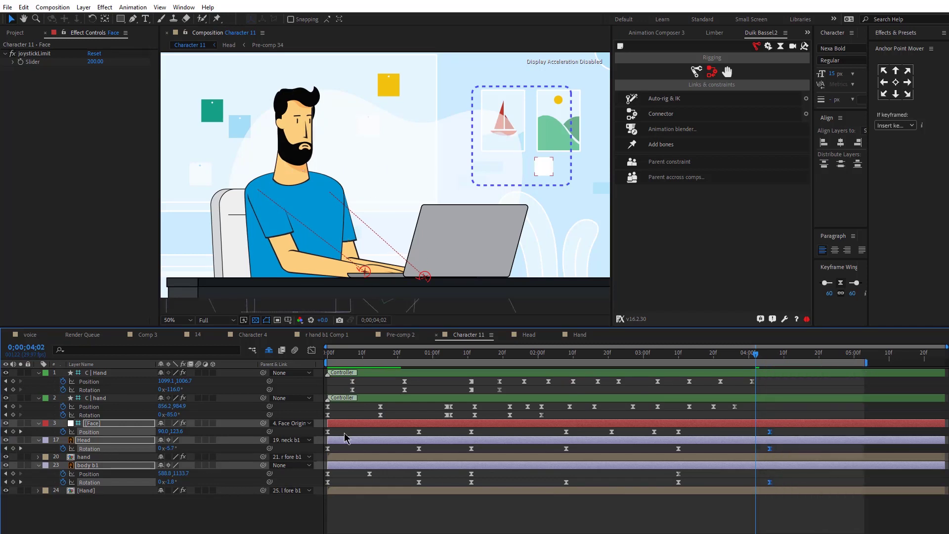
Delay all Face and Head keyframes by about five frames and both hand controllers' Rotation keyframes by about three, and preview the timing
drag(781, 428, 326, 456)
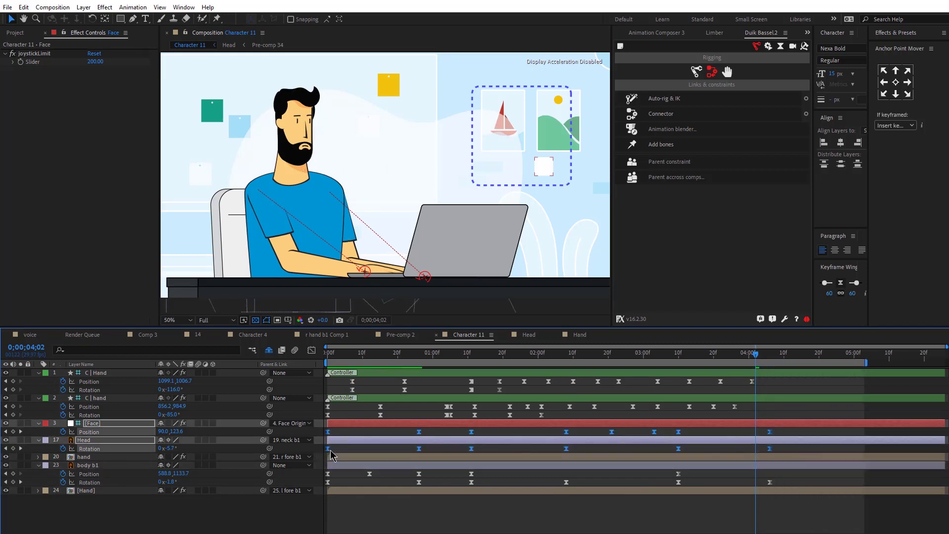
drag(331, 450, 346, 448)
click(90, 415)
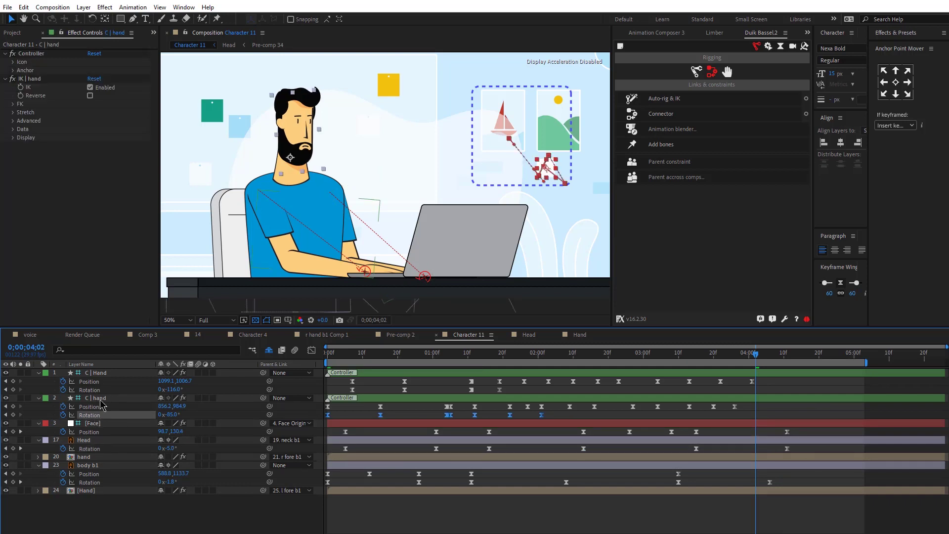
shift+click(89, 389)
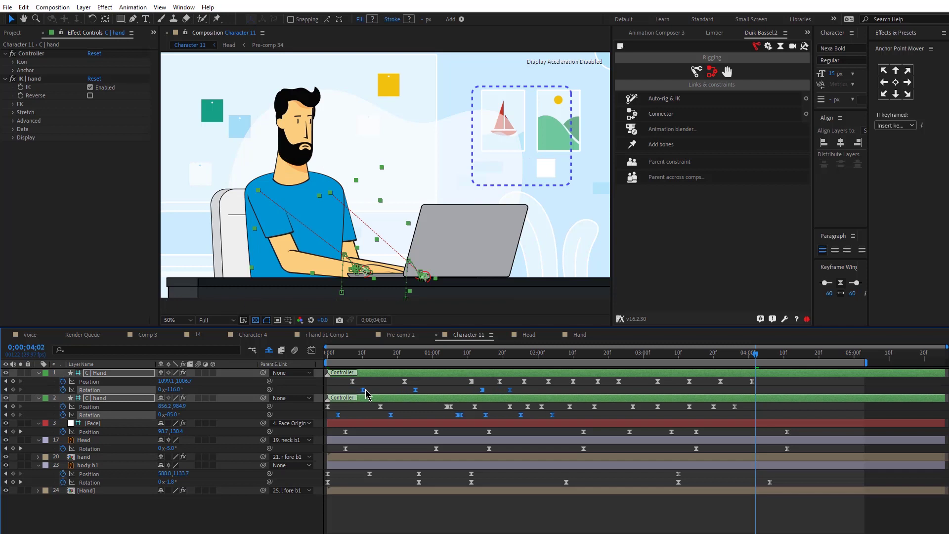
key(space)
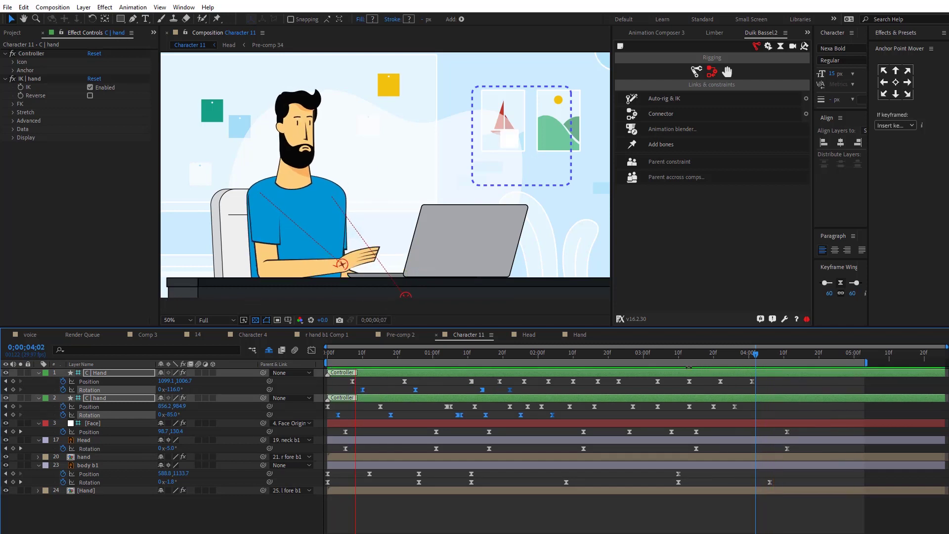